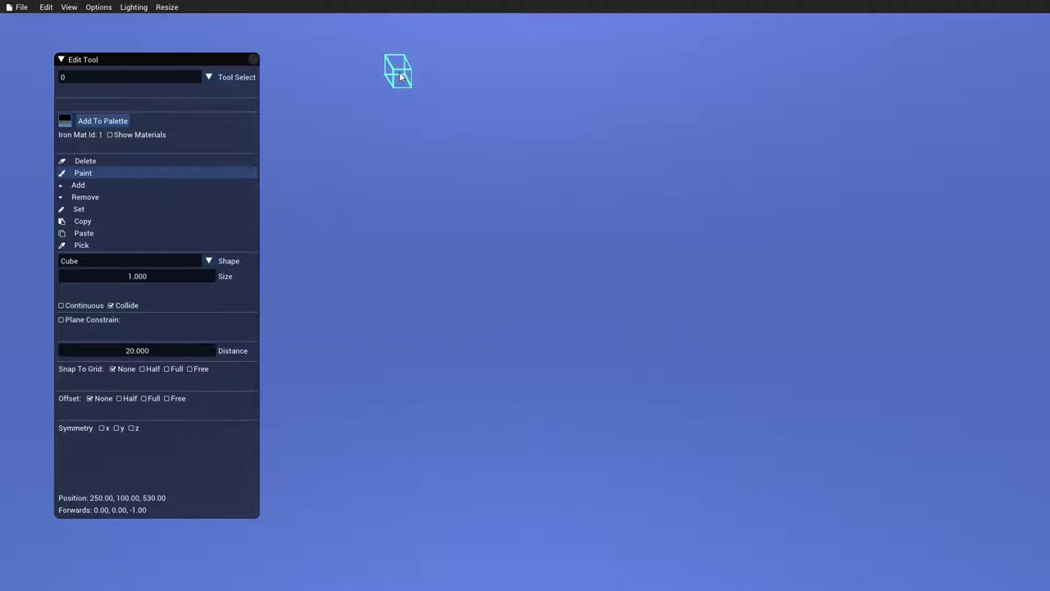
click(169, 9)
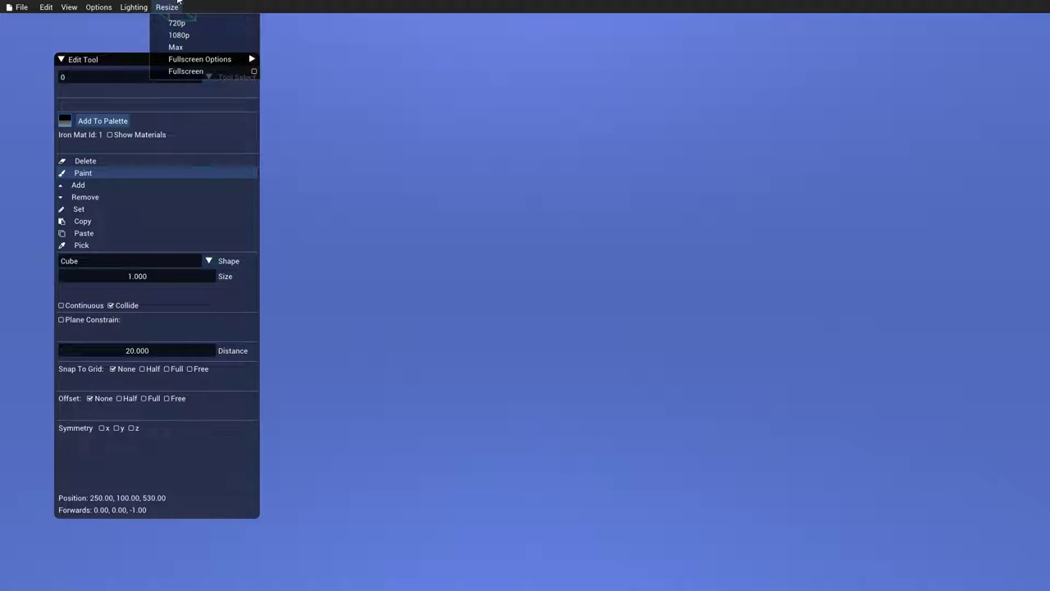
click(415, 17)
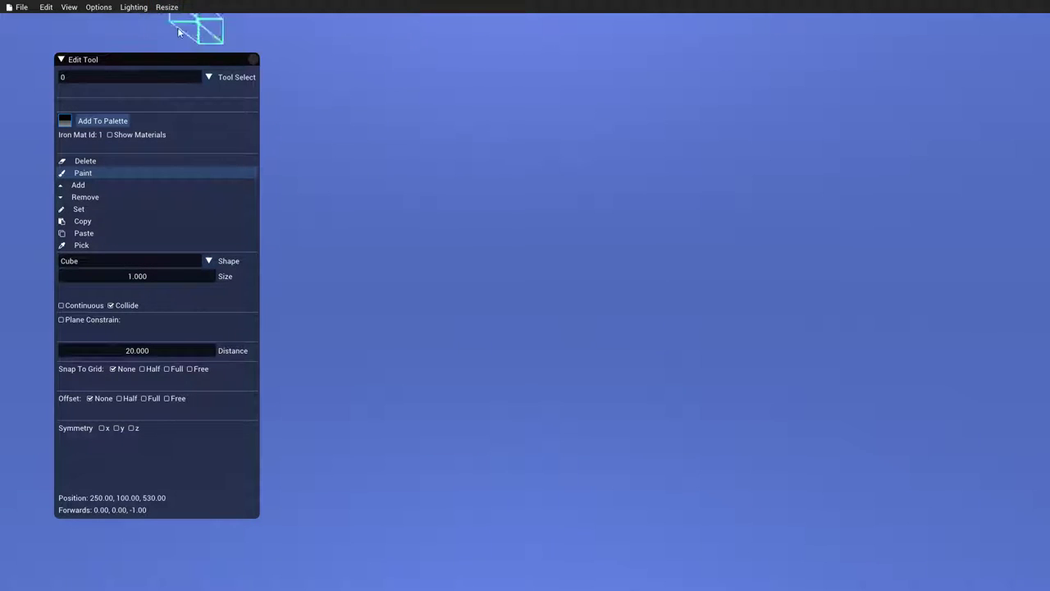
Step: Set the menu transparency to 1.00 and move the Edit Tool window closer to the screen edge
click(95, 10)
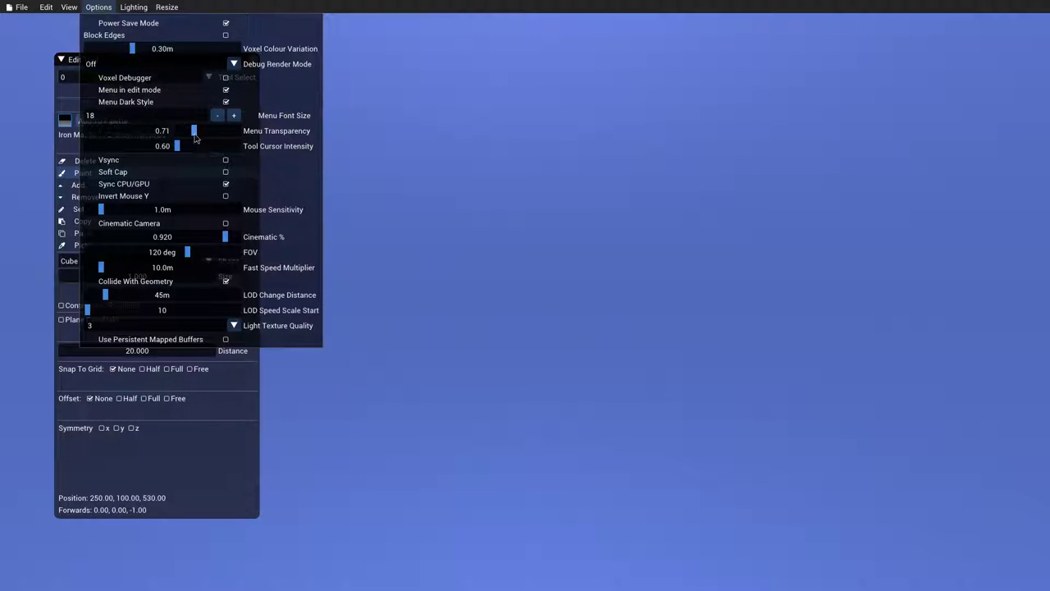
drag(196, 138, 251, 141)
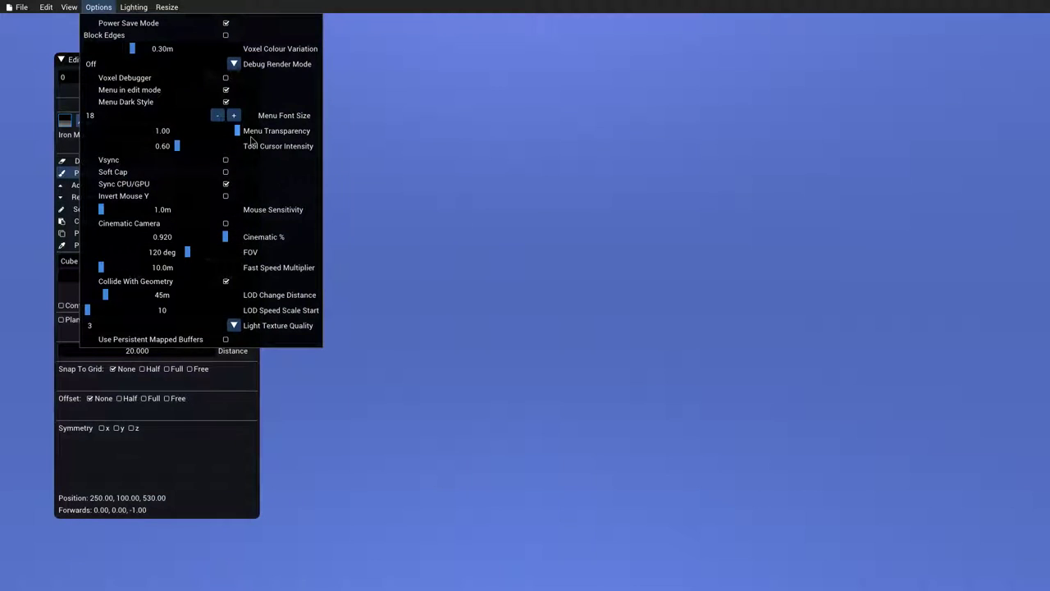
click(77, 61)
drag(78, 61, 53, 59)
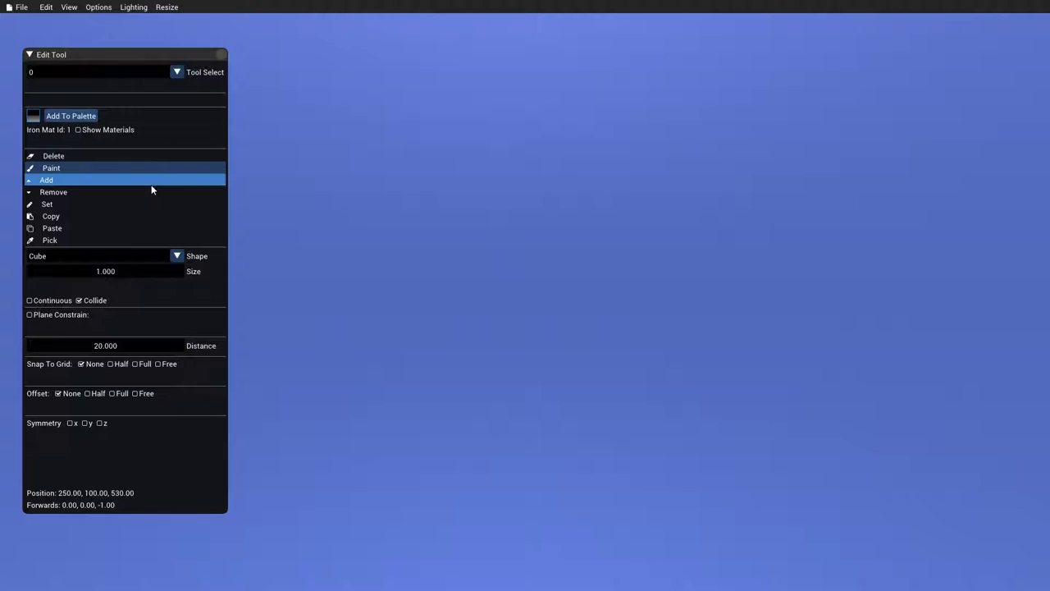
Step: Switch the edit tool to Set mode with an amount of 255
click(64, 203)
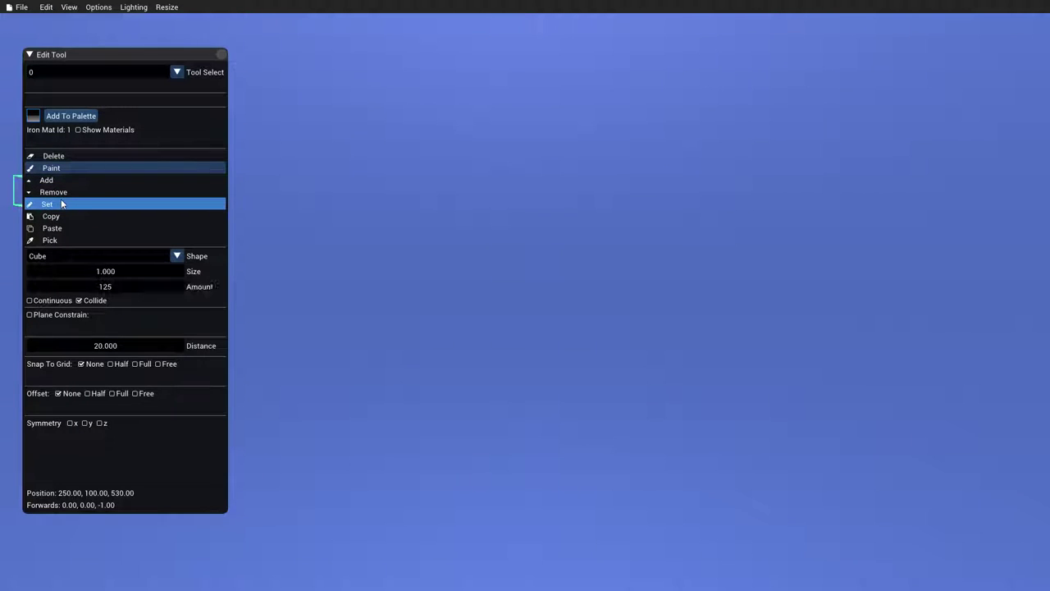
double_click(99, 285)
text(255)
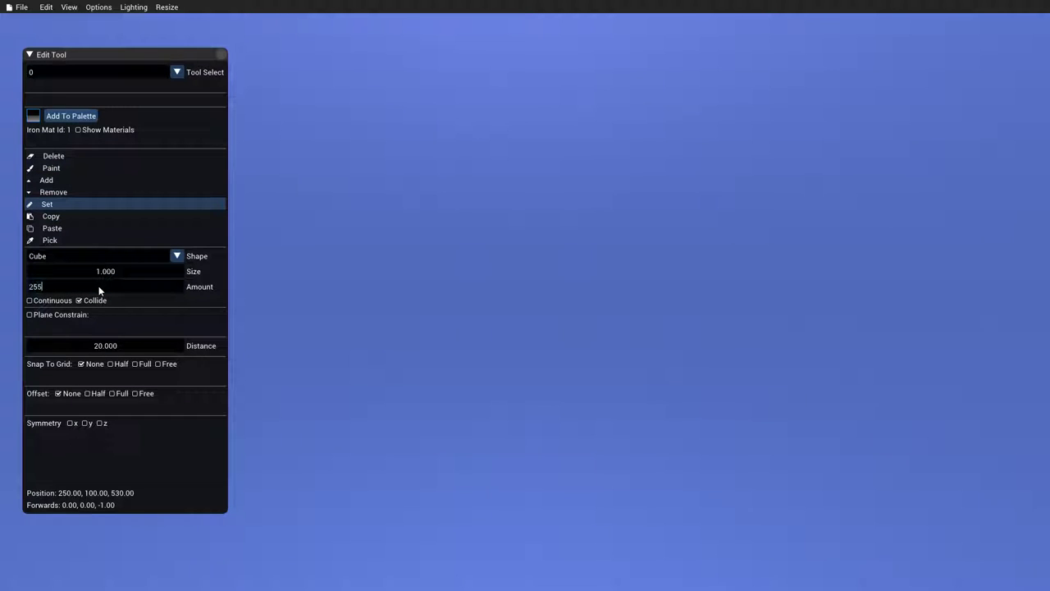
key(Return)
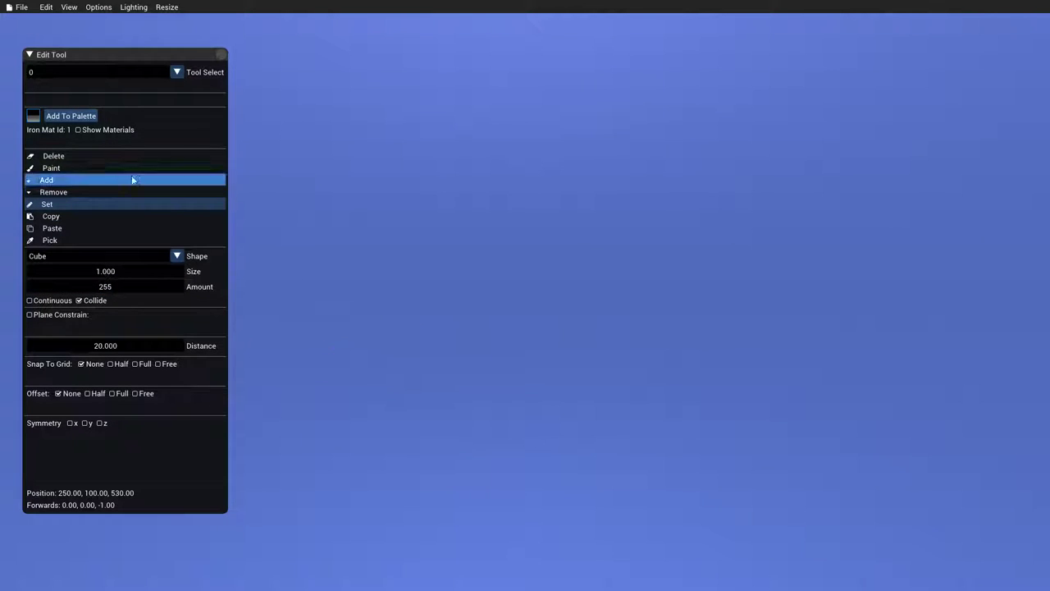
click(54, 118)
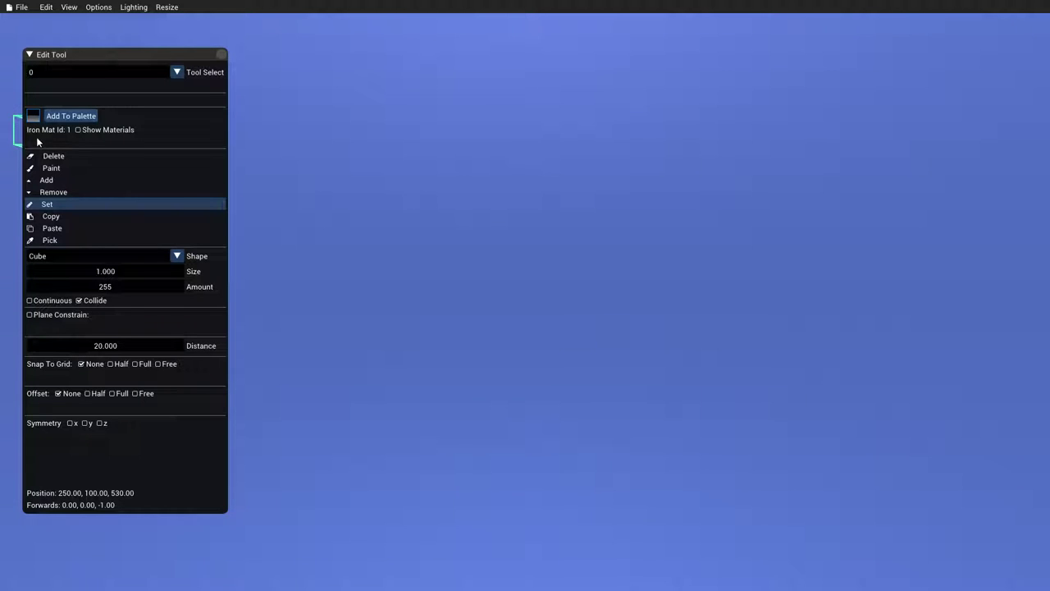
Step: Place a straight row of size 1 iron cubes in the empty space, building each onto the previous one
click(490, 316)
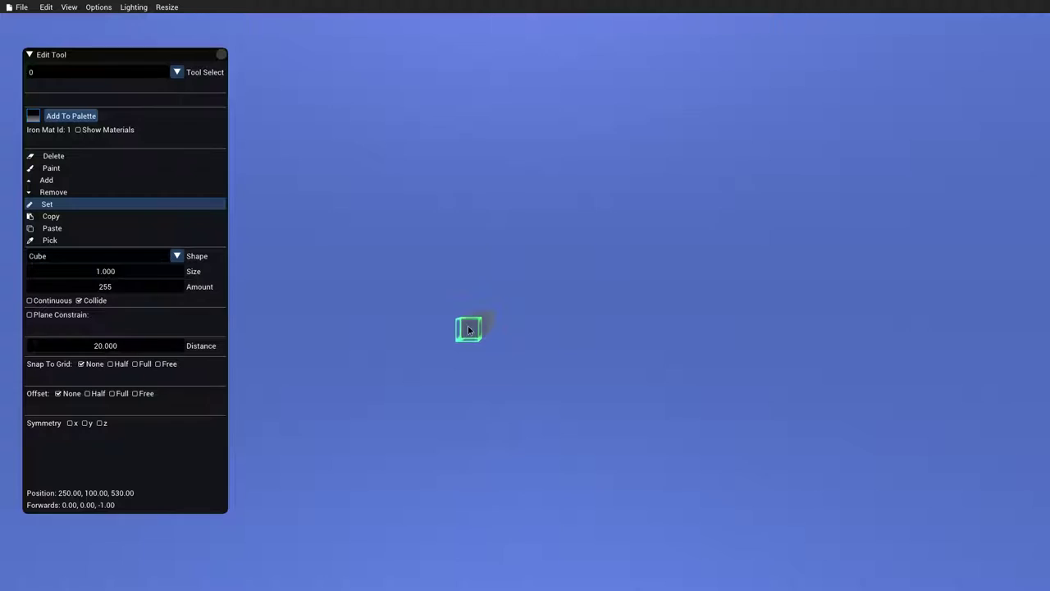
click(459, 334)
right_drag(486, 332, 481, 334)
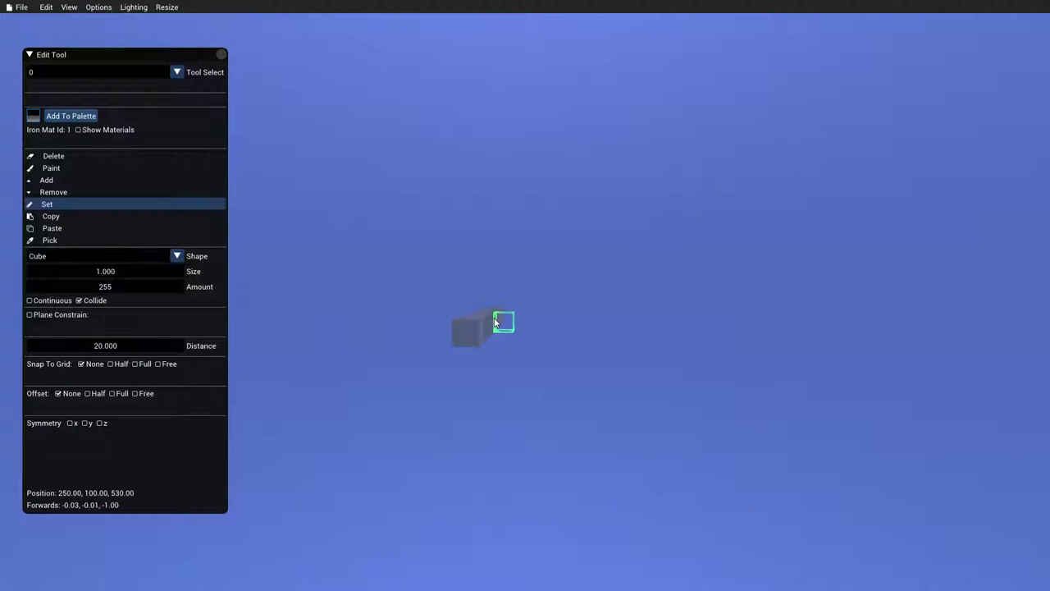
key(d)
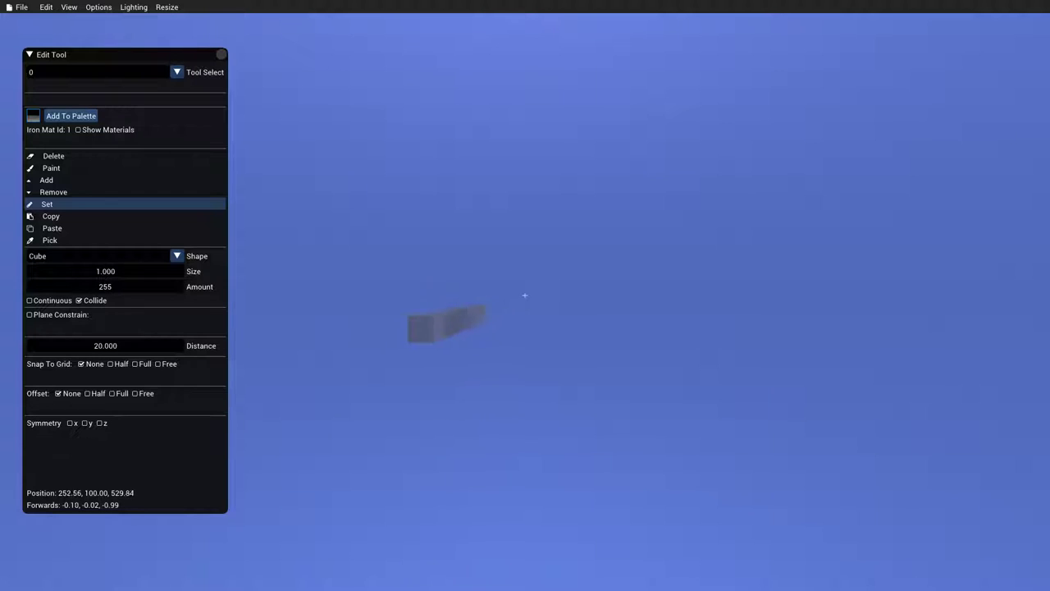
key(a)
key(w)
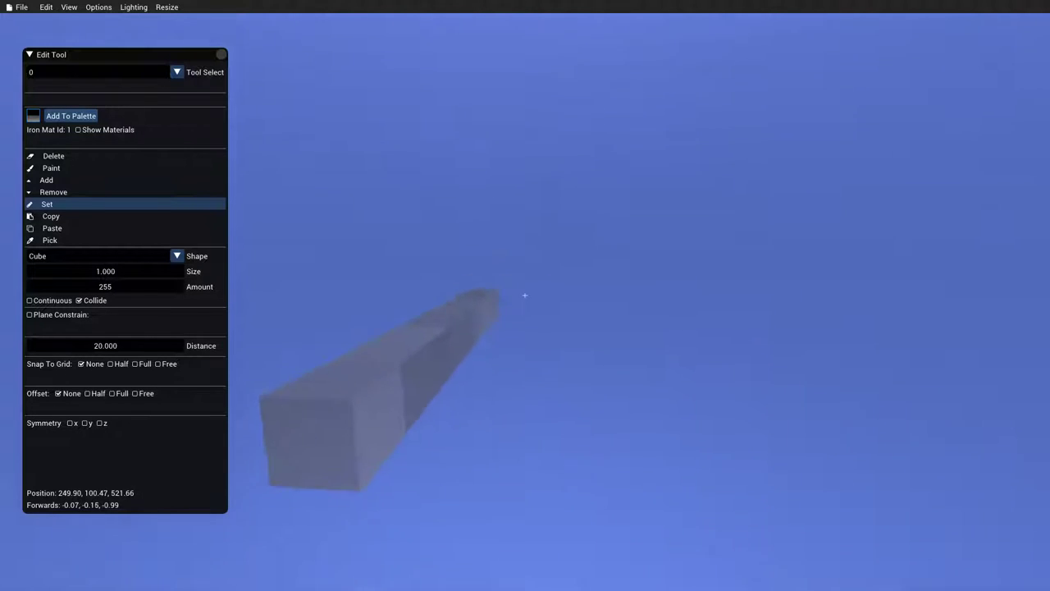
key(s)
key(space)
key(c)
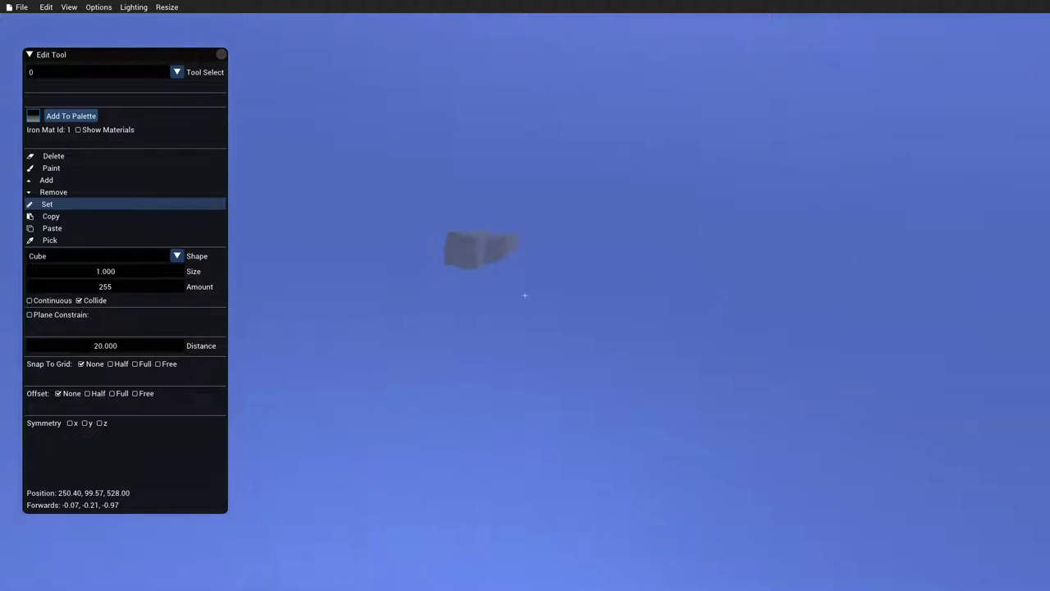
Step: Enable the Vsync option
click(102, 7)
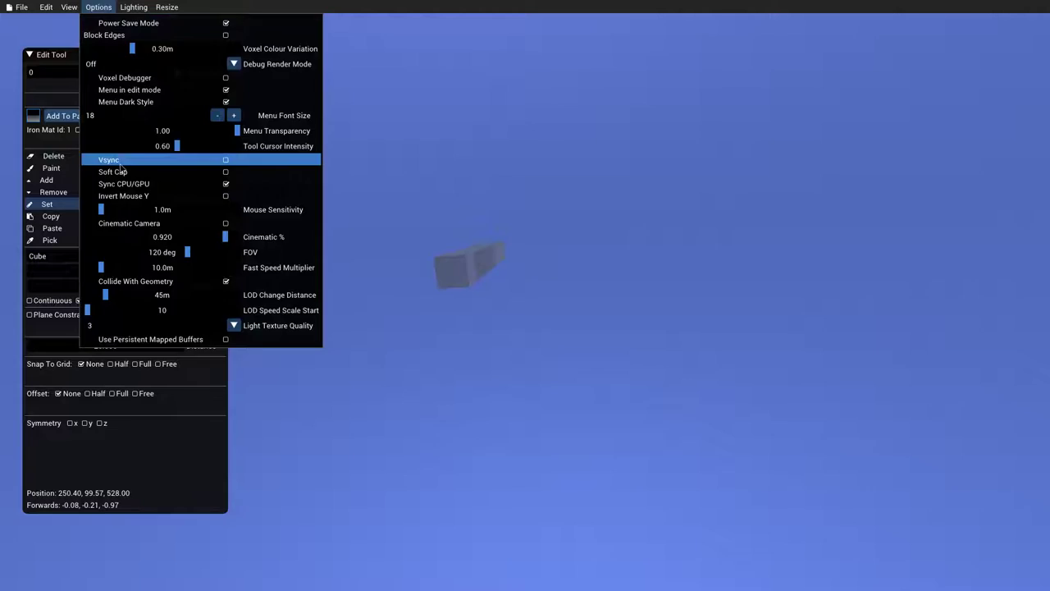
click(121, 164)
right_click(278, 188)
Step: Set the cube size to 8 and place one large cube beside the row of small cubes
key(space)
key(w)
key(a)
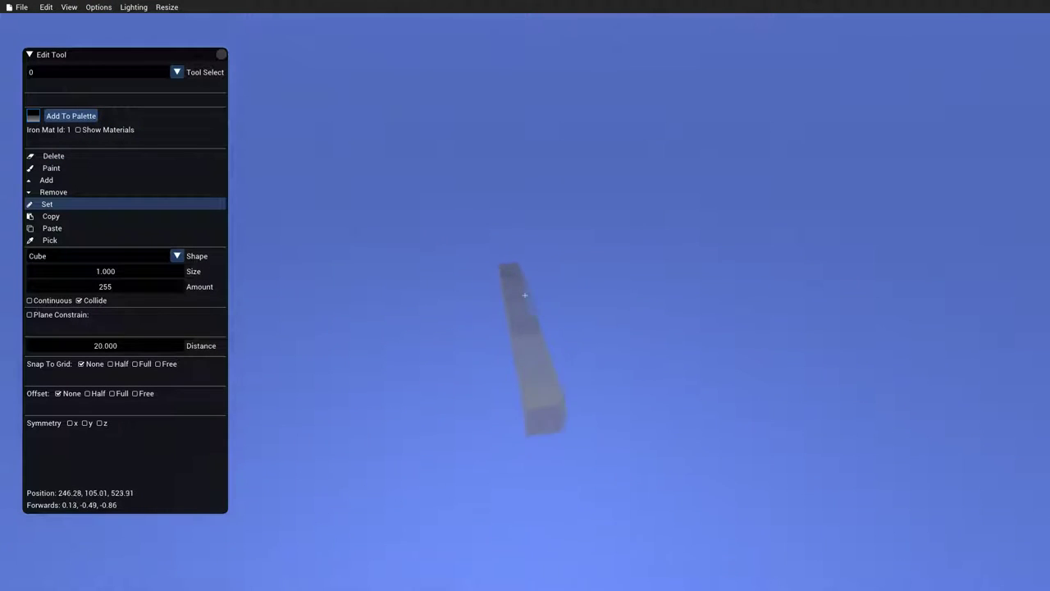
key(w)
key(s)
key(a)
right_click(525, 295)
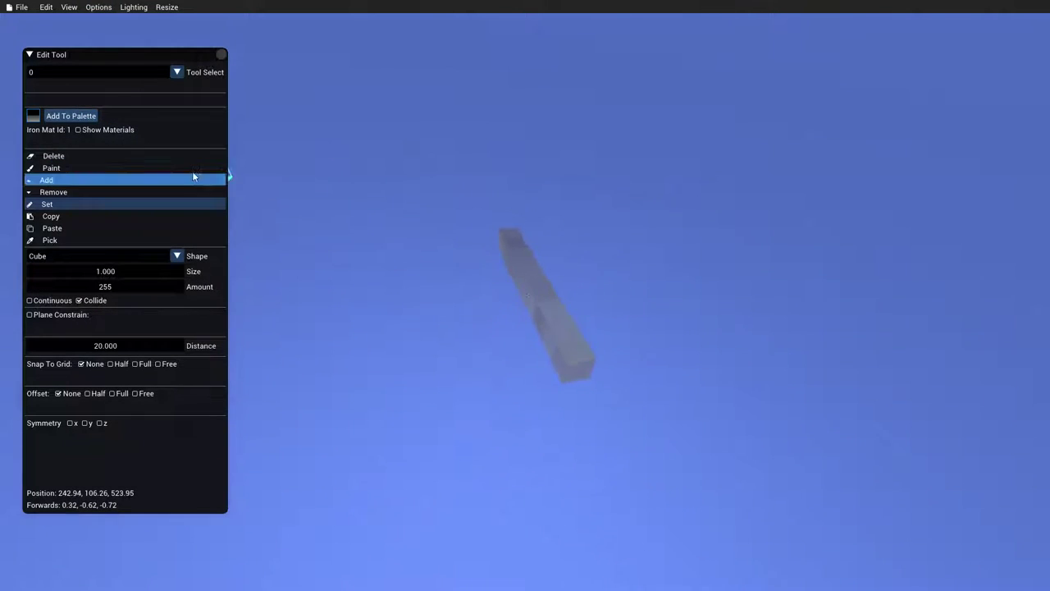
double_click(79, 274)
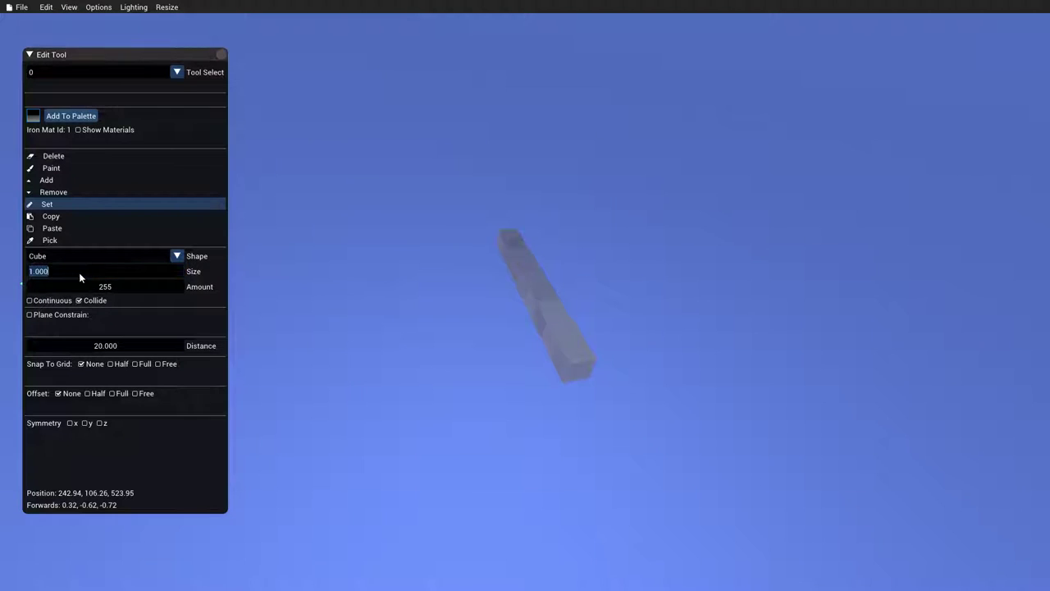
text(8)
key(Return)
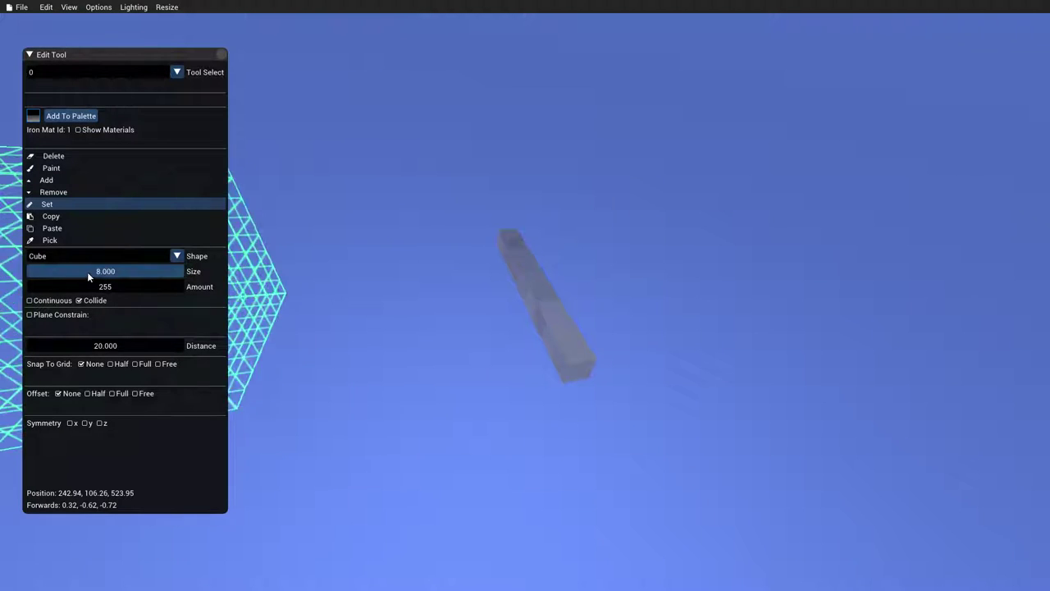
click(561, 302)
Step: Place a second size 8 cube against the near face of the first large cube
right_click(532, 279)
key(d)
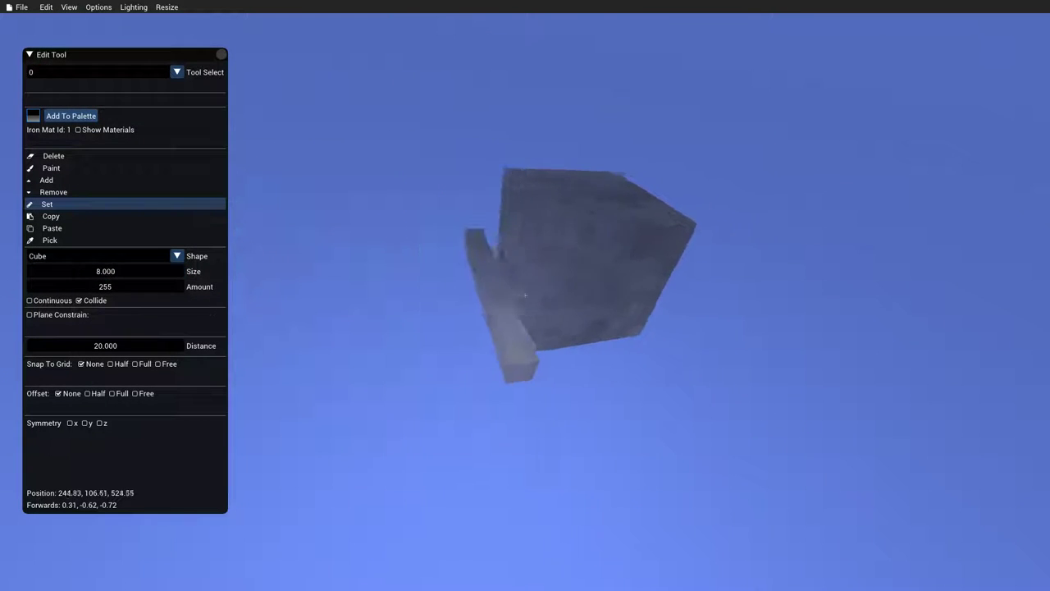
right_click(525, 295)
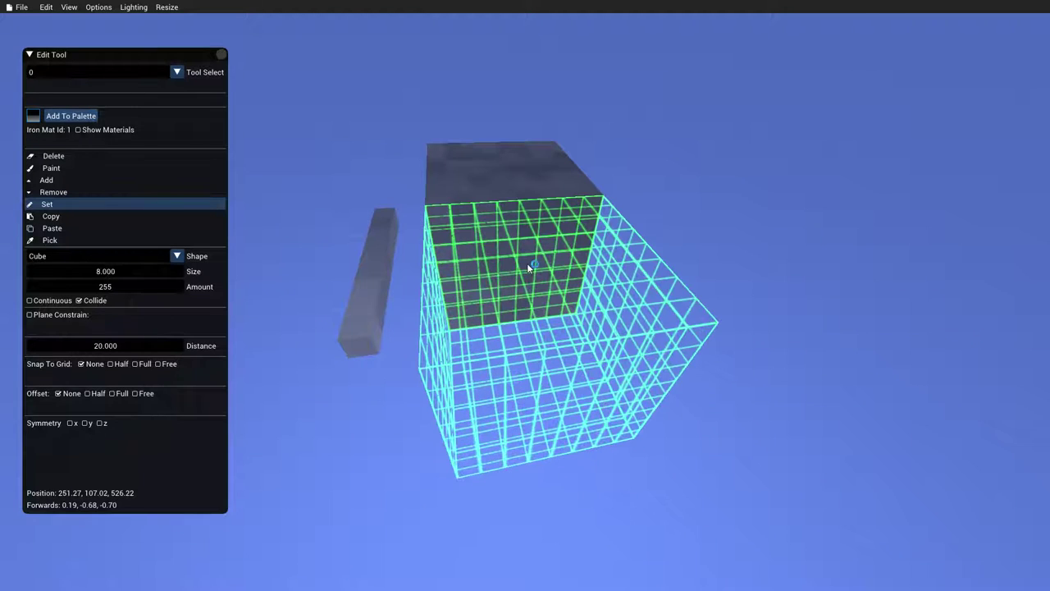
click(529, 268)
Step: Stack a third size 8 cube on top of the two joined large cubes
right_click(530, 250)
key(s)
key(a)
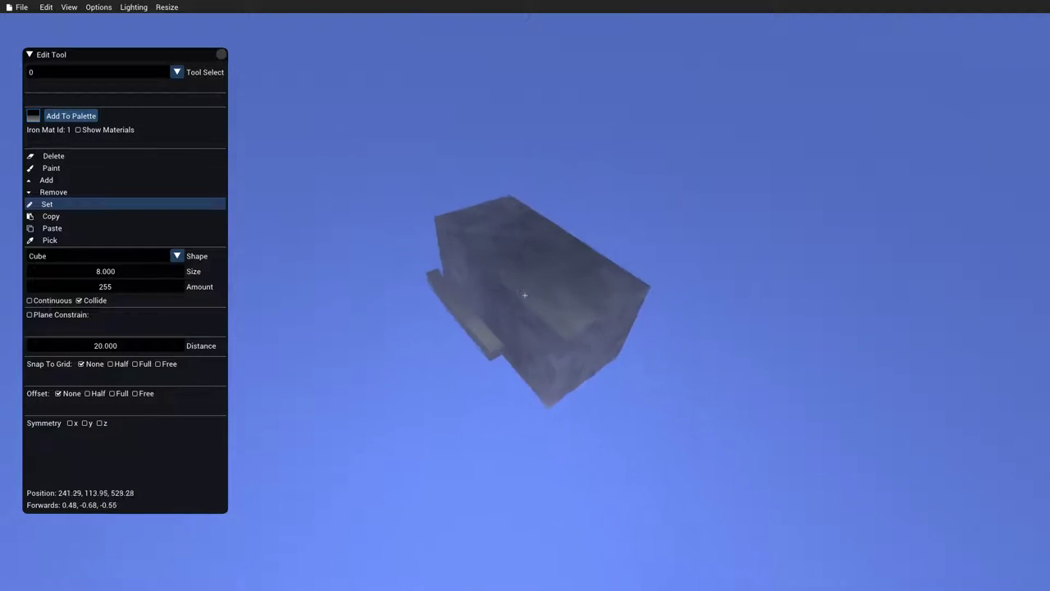
right_click(525, 295)
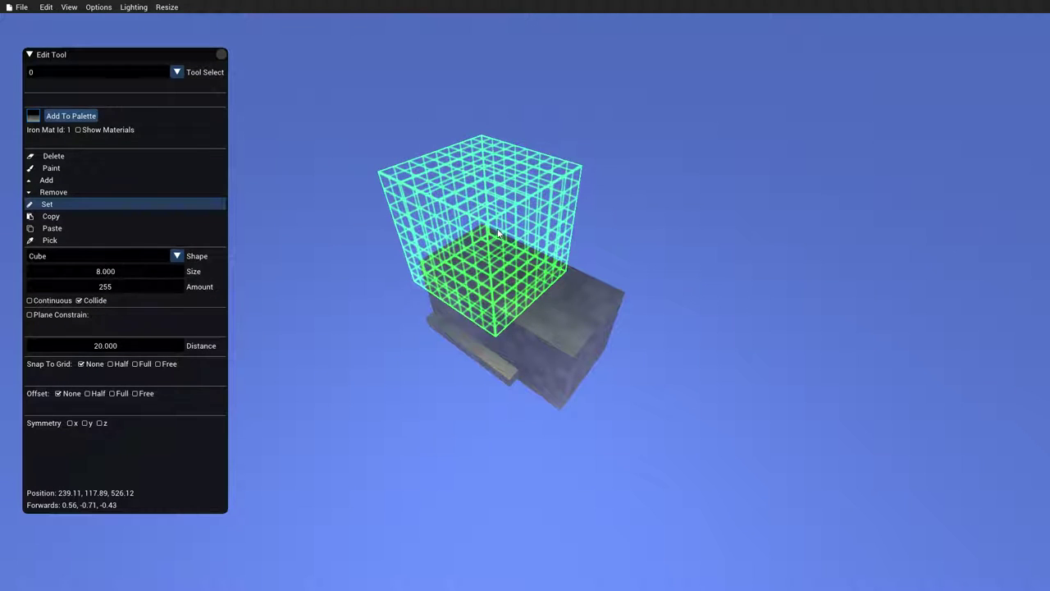
key(d)
right_drag(498, 233, 443, 270)
key(space)
key(a)
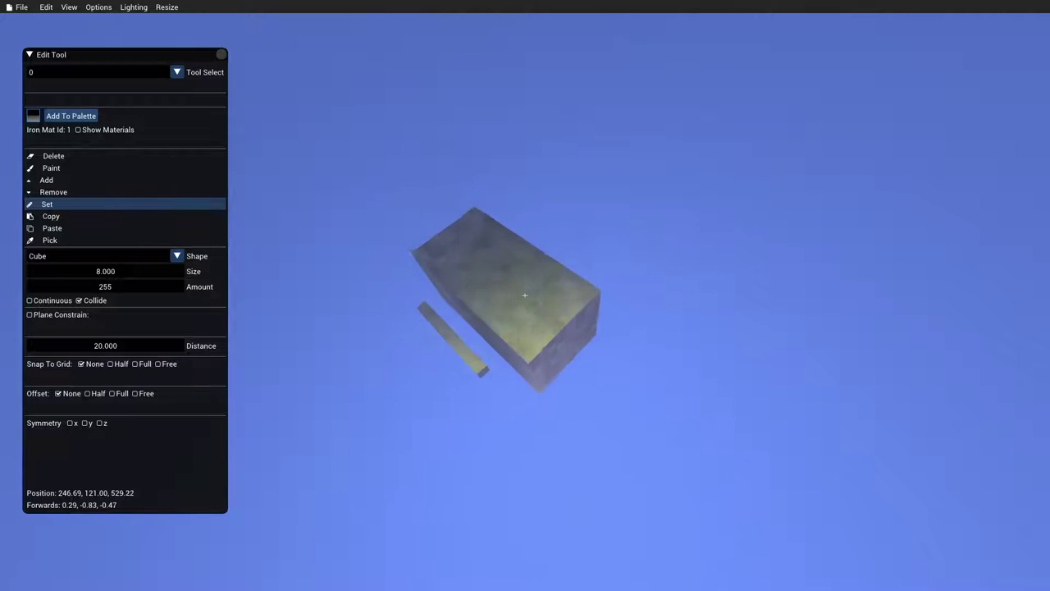
click(524, 294)
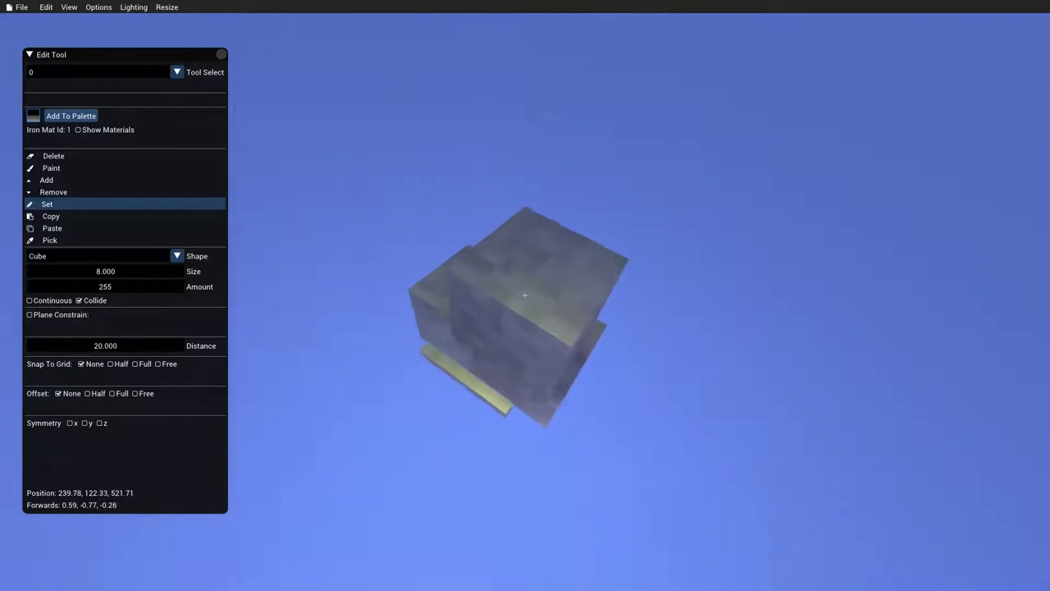
Step: Set the voxel colour variation to 0.00m and turn on Block Edges, with the Pick tool selected
key(a)
key(shift)
key(w)
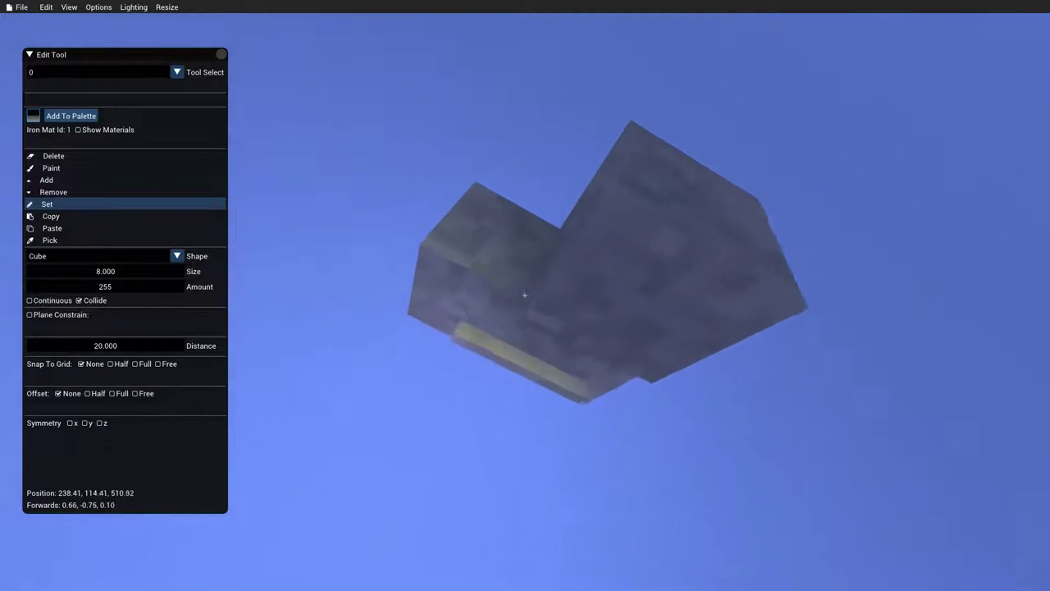
right_drag(524, 295, 544, 295)
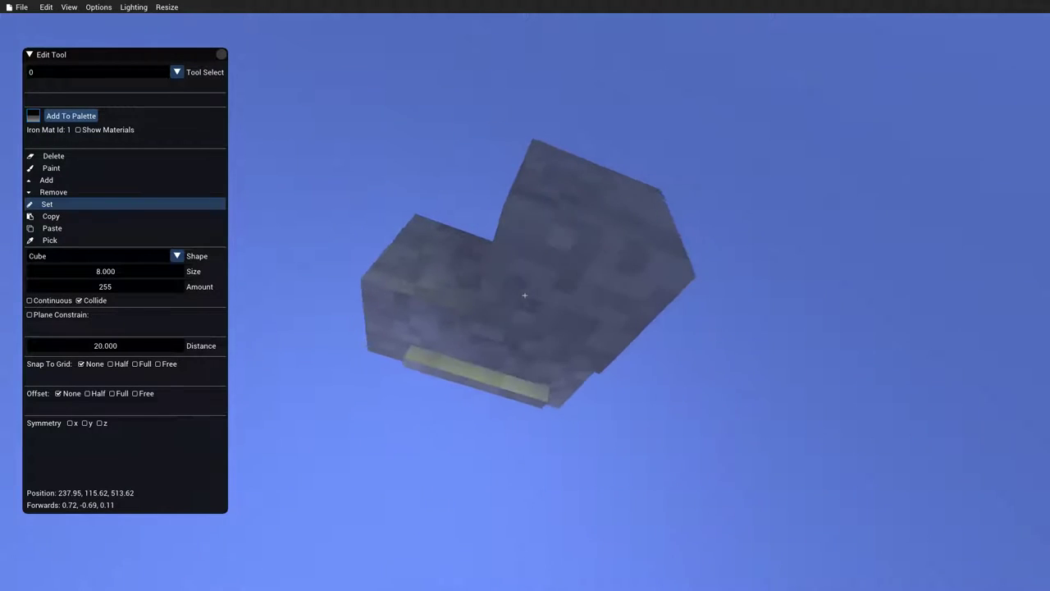
click(50, 240)
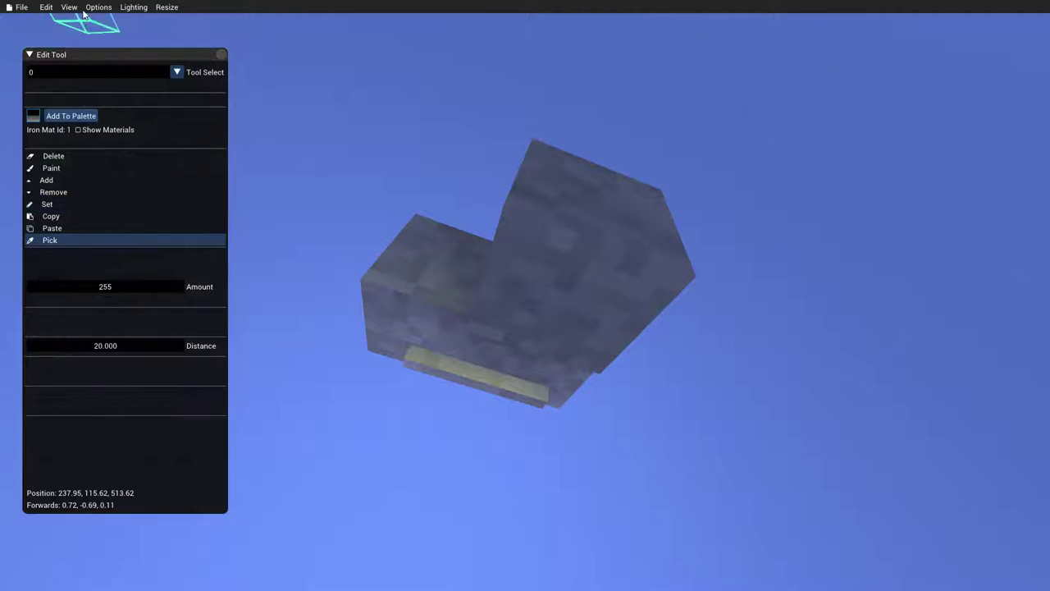
click(98, 8)
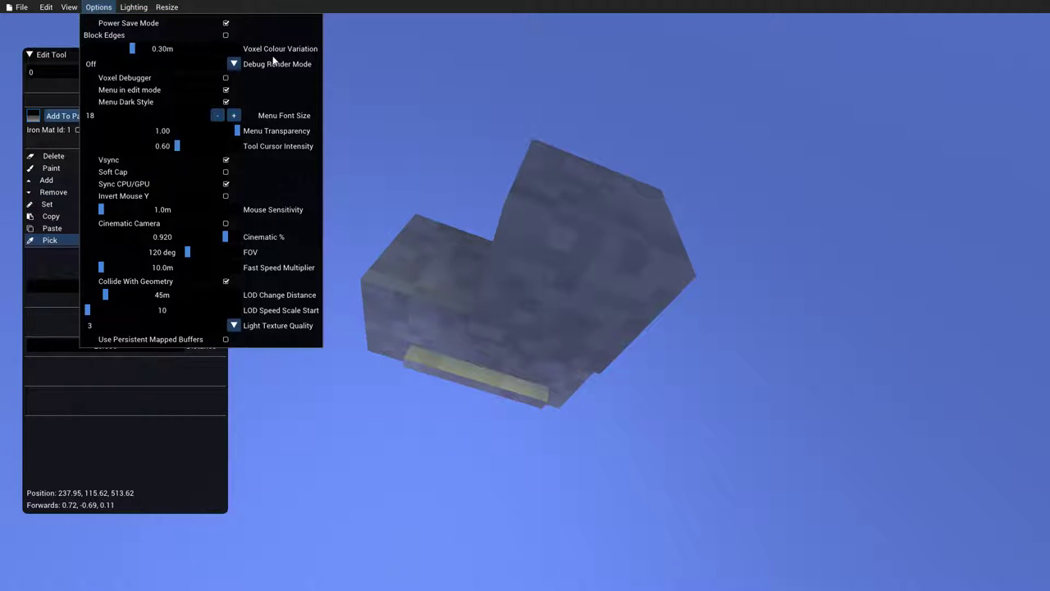
drag(105, 52, 72, 48)
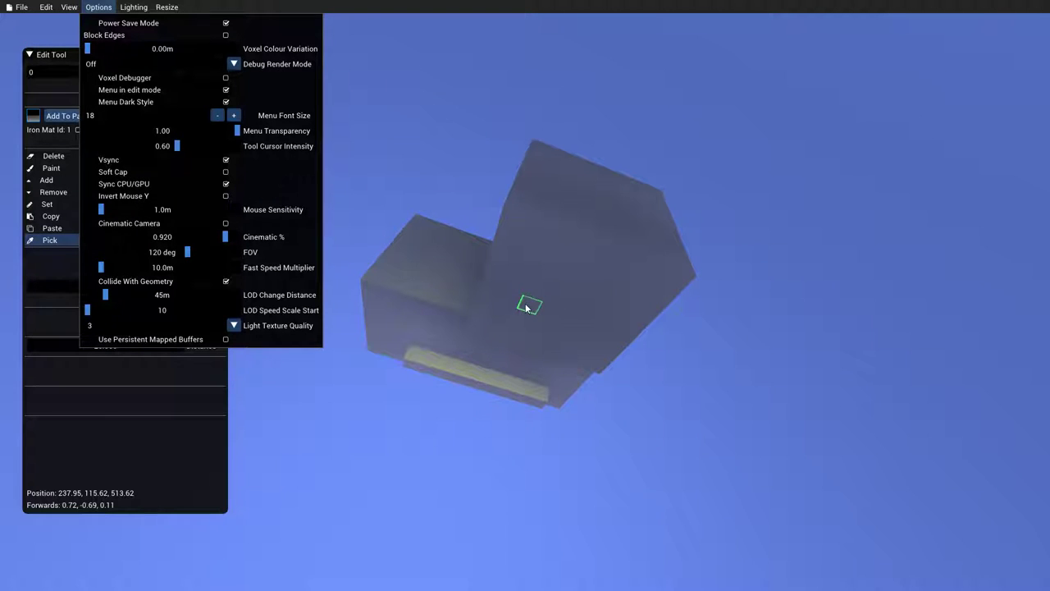
click(225, 34)
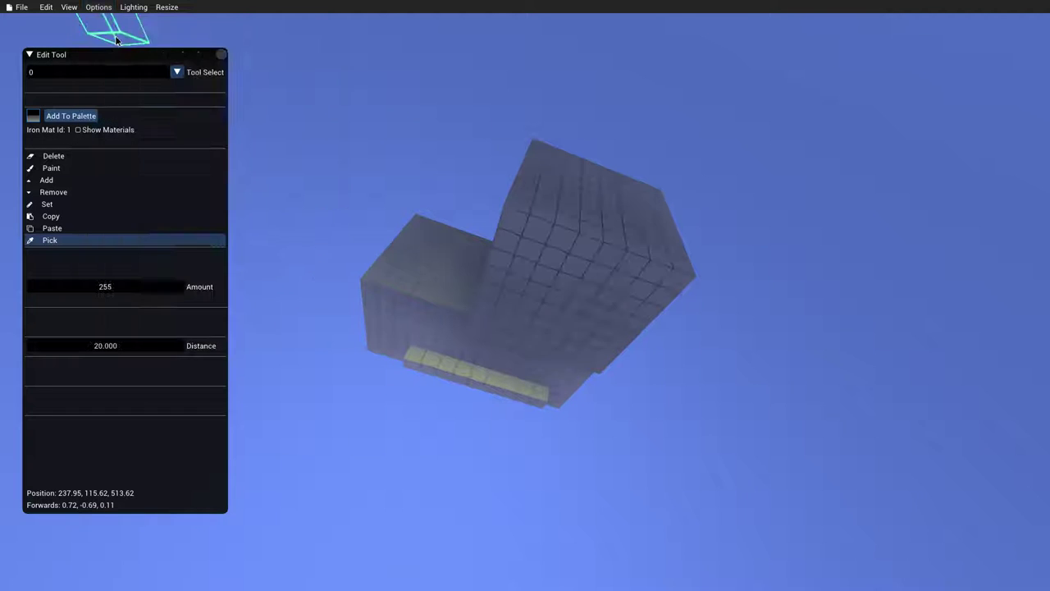
Step: Return to Set mode and set the cube size to 39 and the tool distance to 167
right_drag(569, 249, 525, 295)
key(d)
key(a)
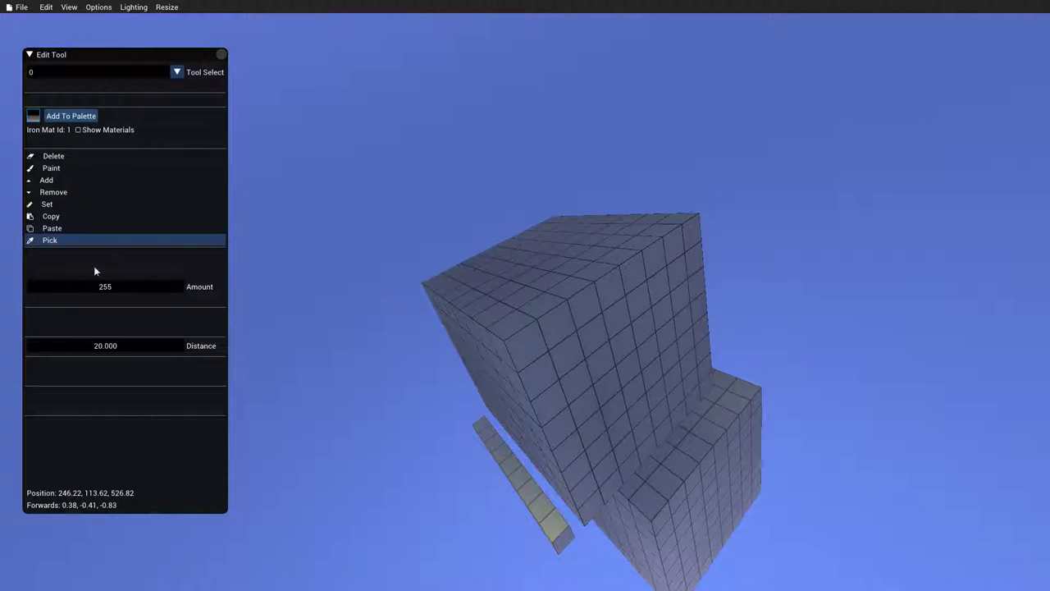
click(48, 204)
drag(85, 274, 103, 278)
key(s)
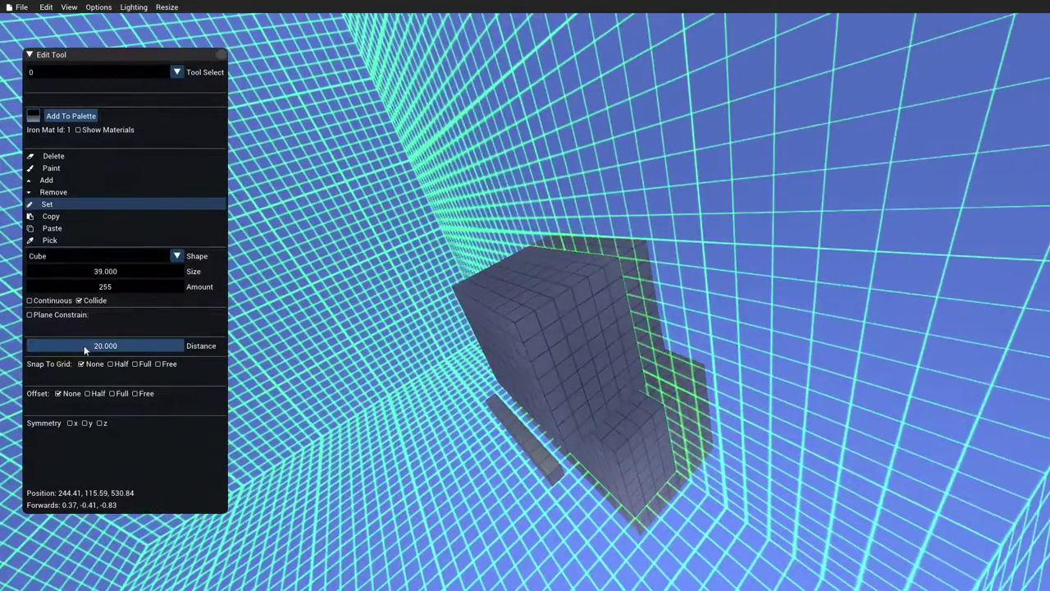
drag(85, 346, 163, 354)
key(s)
right_drag(690, 294, 693, 296)
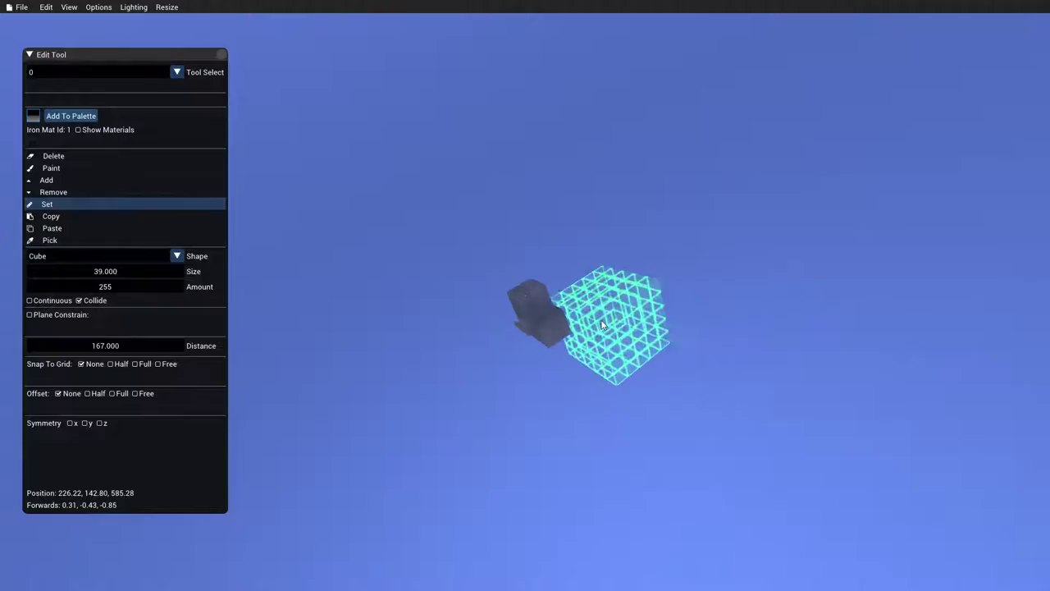
key(w)
right_drag(607, 321, 607, 321)
key(s)
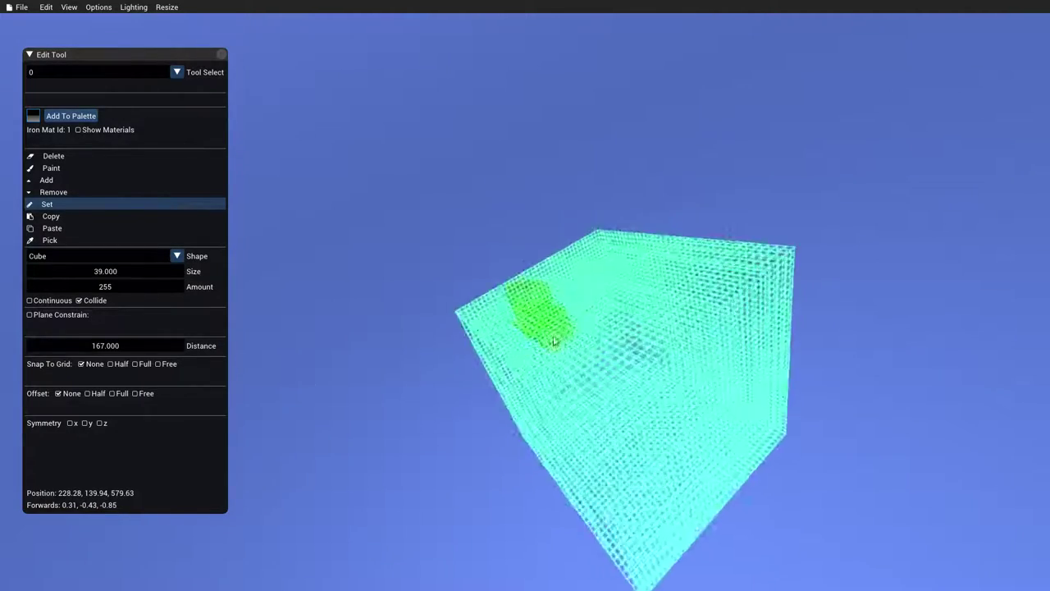
Step: Place three size 39 cubes, the first against the small cube cluster and each next one against the previous cube
click(539, 314)
key(a)
right_drag(539, 315, 555, 313)
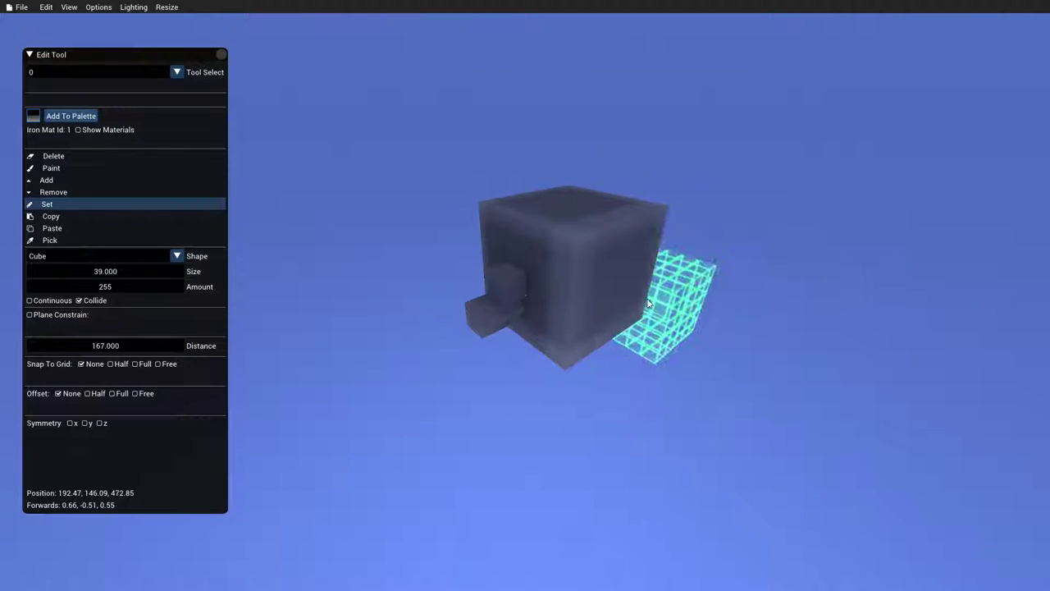
click(634, 301)
key(s)
right_drag(633, 302, 640, 301)
key(a)
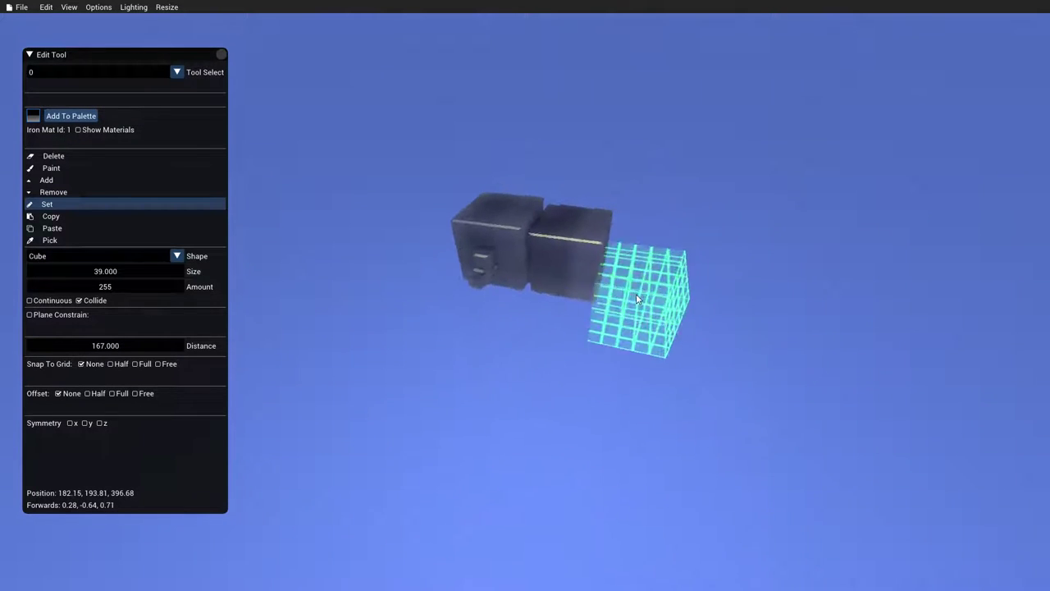
click(579, 288)
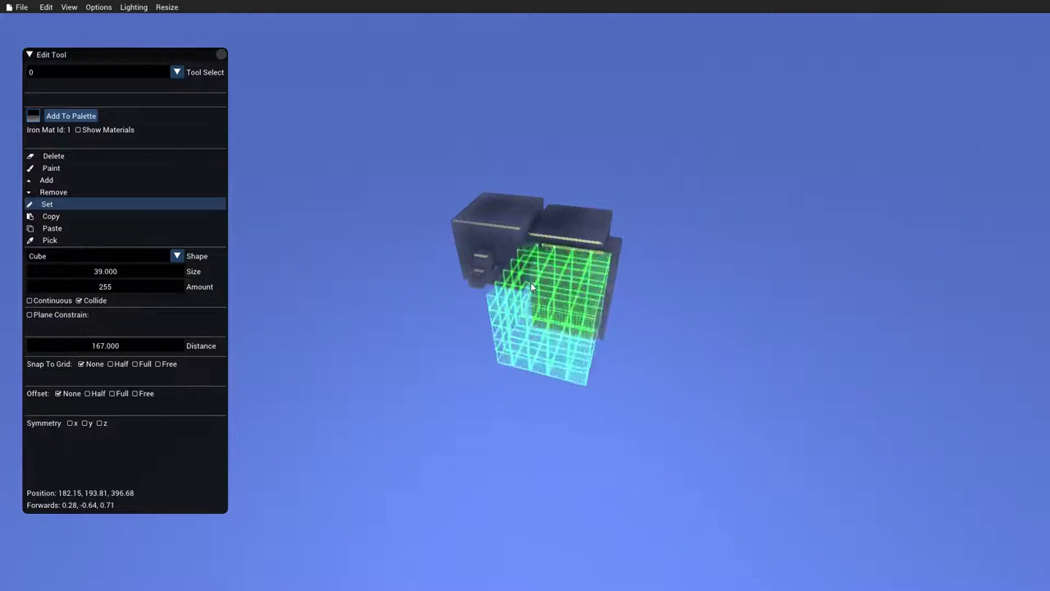
Step: Change the brush shape to Sphere and place a size 39 sphere against the near side of the third large cube
click(87, 258)
click(89, 271)
click(586, 312)
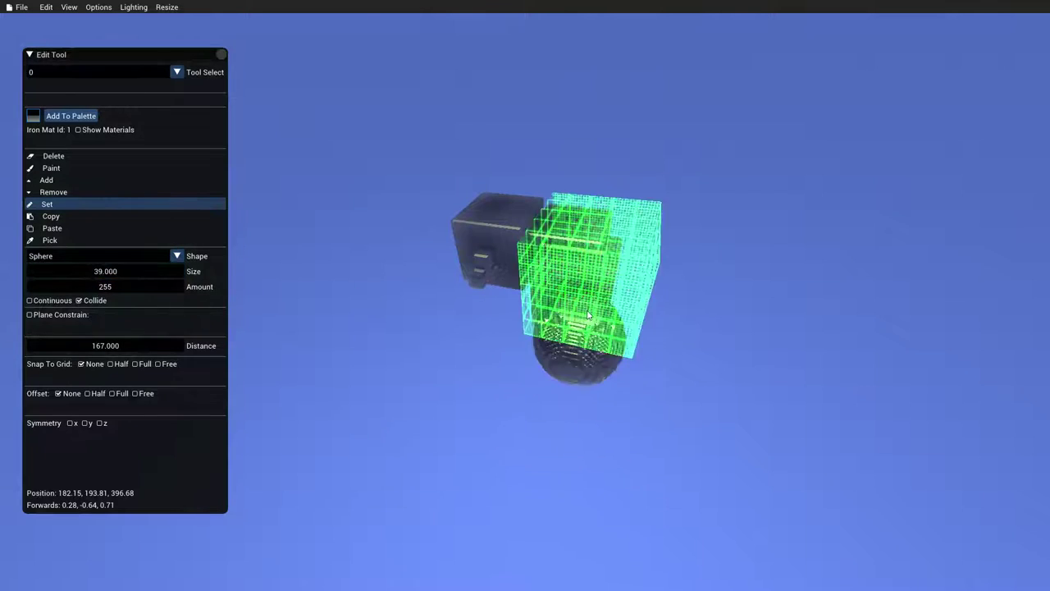
Step: Switch to Paint mode with size 1 and add the Iron material to the palette
middle_drag(586, 313, 603, 314)
mouse_move(604, 314)
right_down()
mouse_move(589, 311)
mouse_move(589, 323)
right_up()
key(w)
key(a)
right_drag(531, 293, 581, 284)
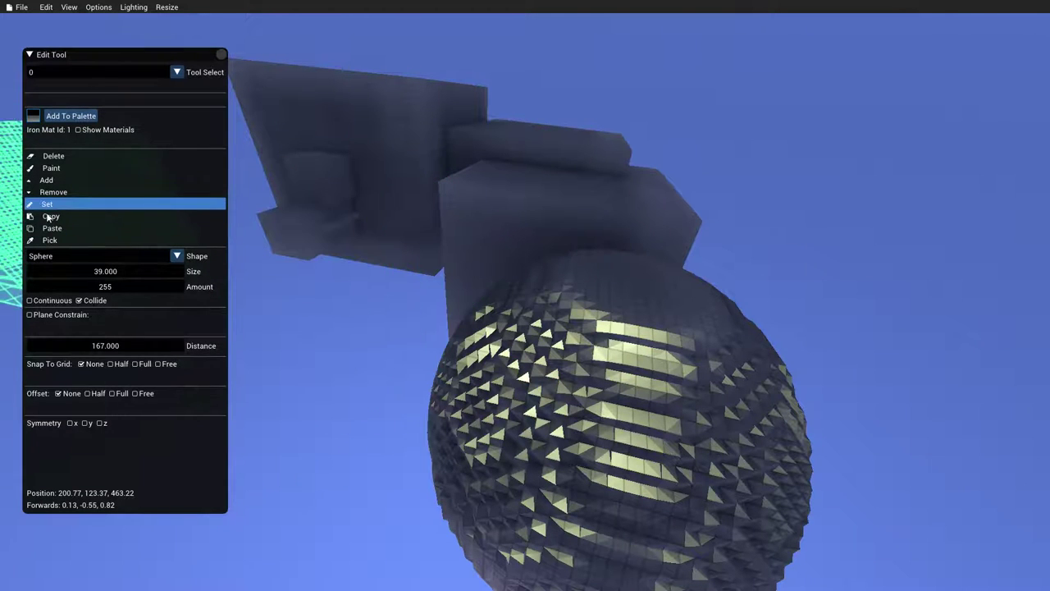
click(50, 167)
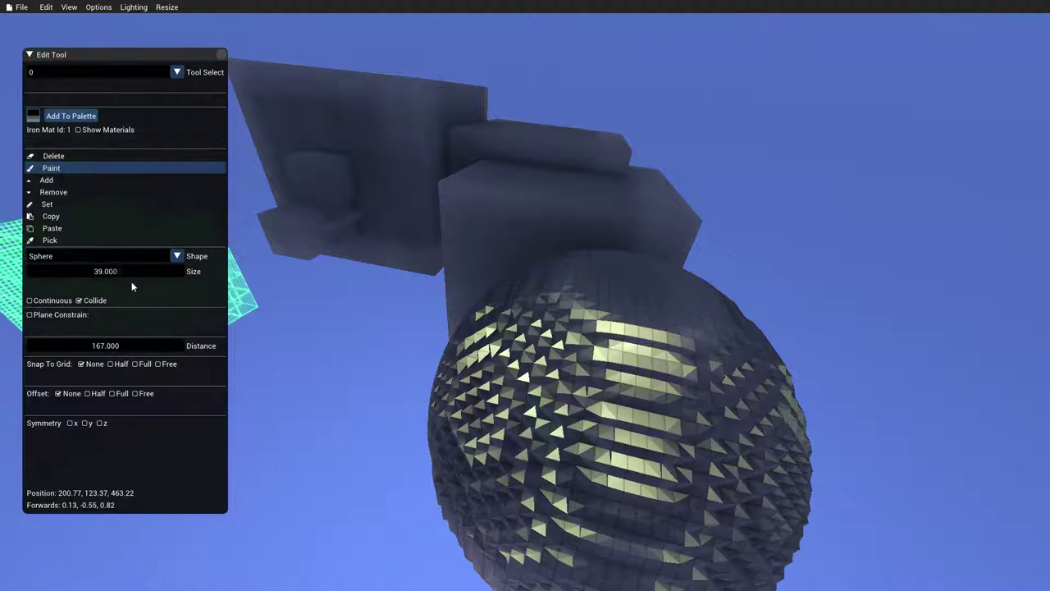
double_click(83, 269)
text(1)
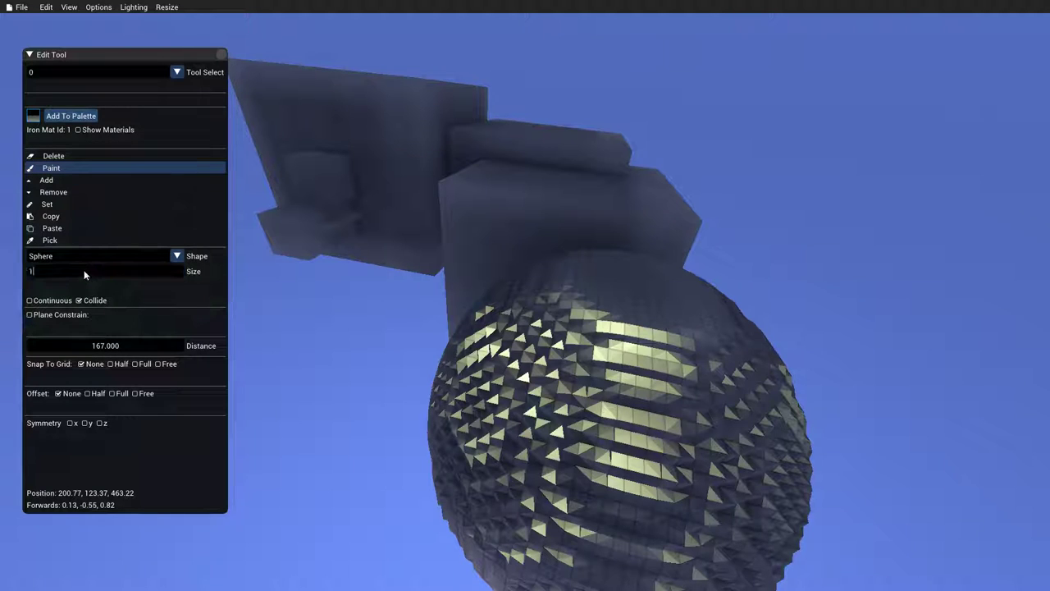
key(Return)
click(55, 120)
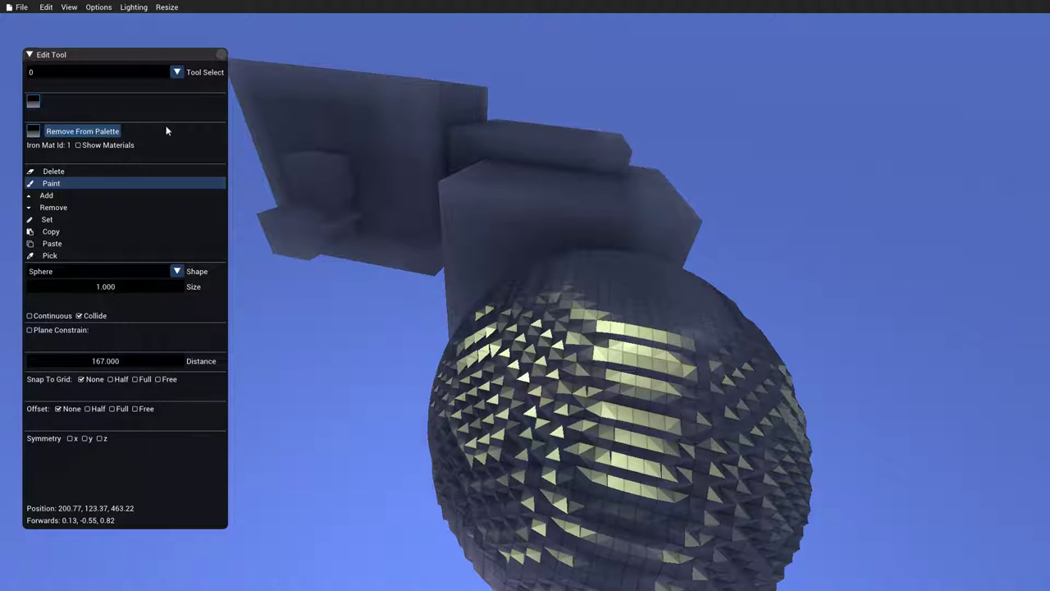
Step: Show the materials window clear of the edit tool, choose Wet Clay and enlarge the window to expose more swatches
click(72, 145)
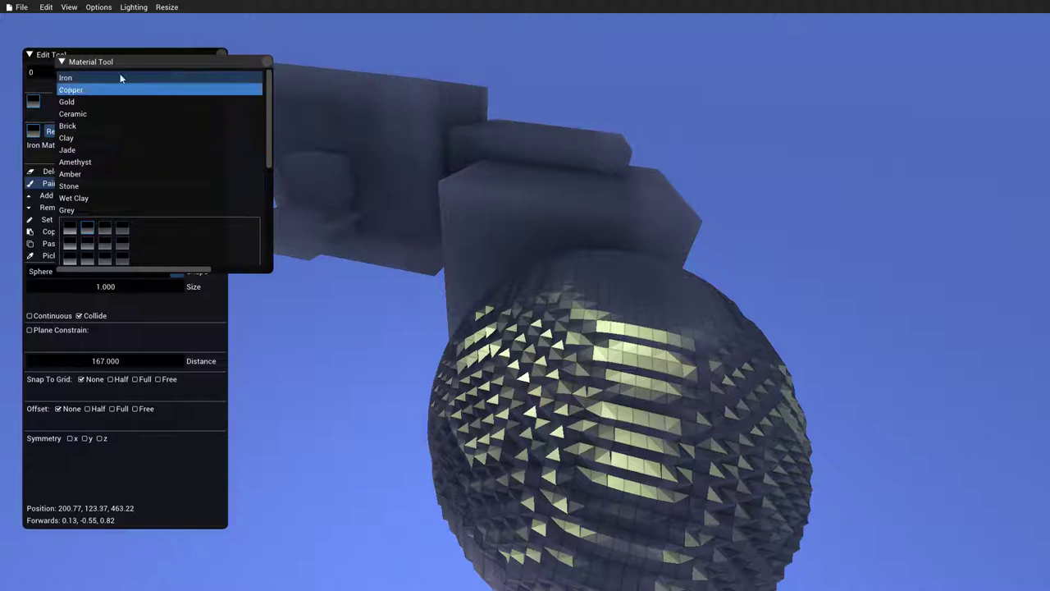
drag(122, 63, 875, 75)
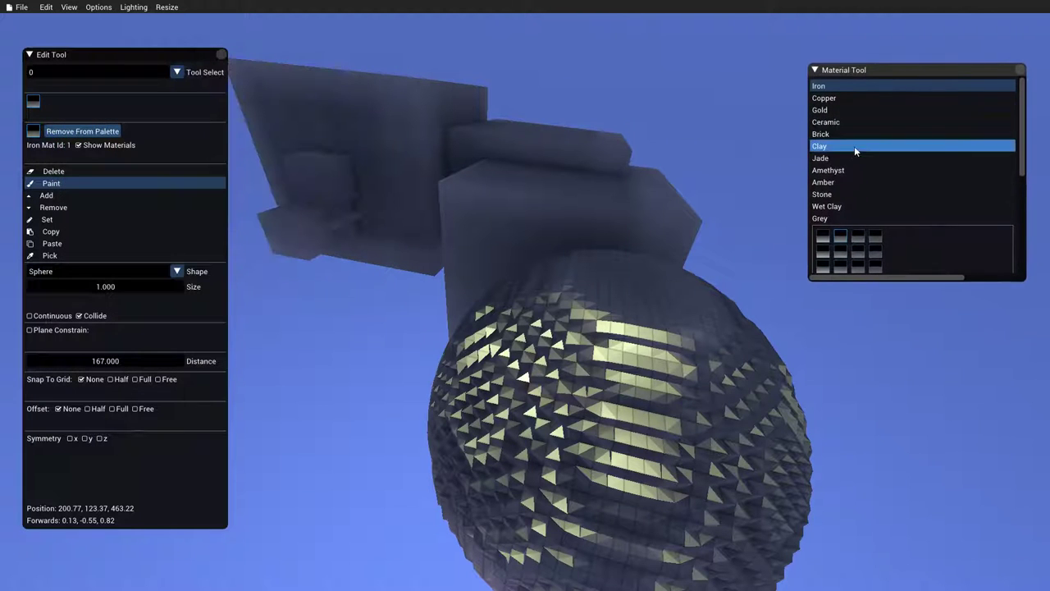
click(837, 208)
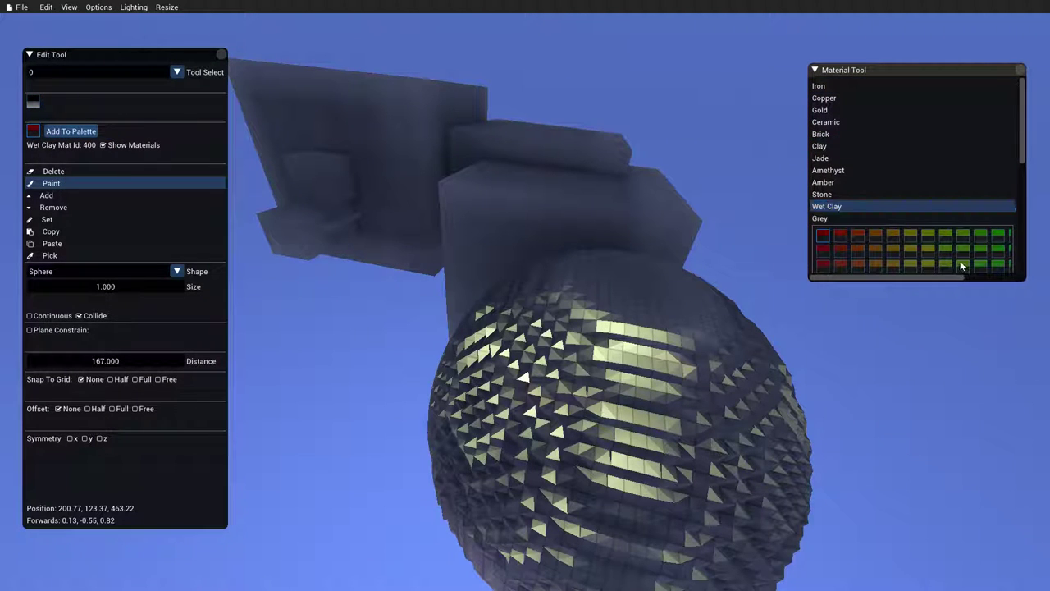
drag(1023, 281, 1036, 407)
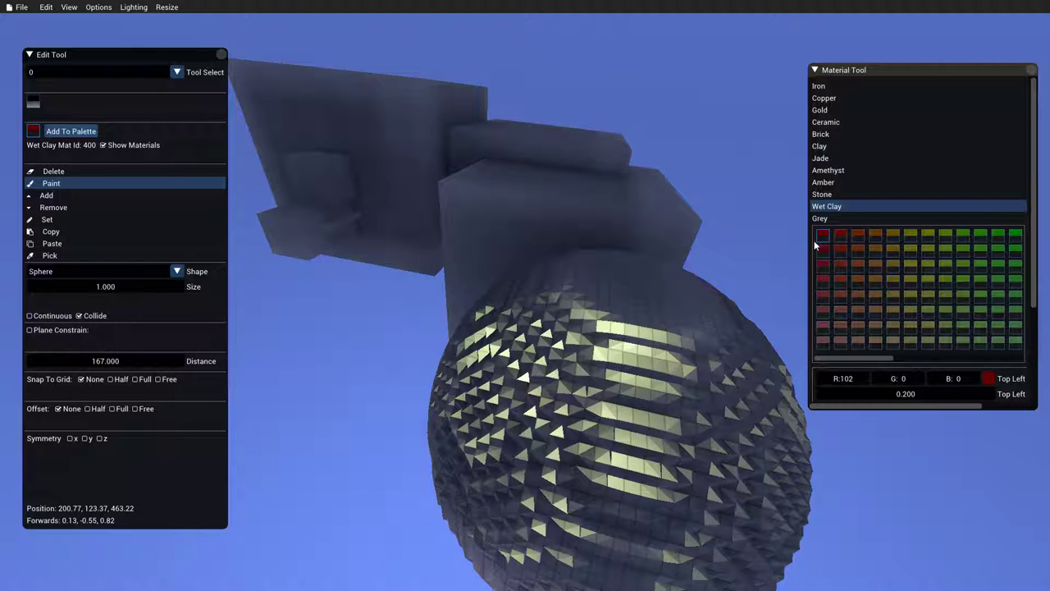
Step: Add the red (Mat Id 400) and green (Mat Id 411) Wet Clay swatches to the palette and turn on Continuous
click(92, 131)
click(1012, 236)
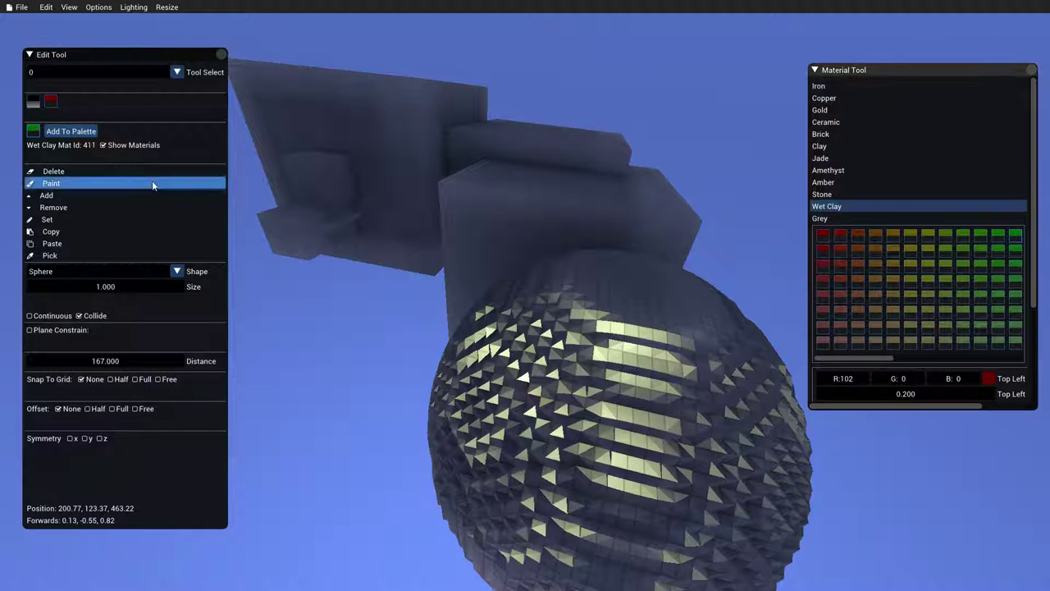
click(82, 131)
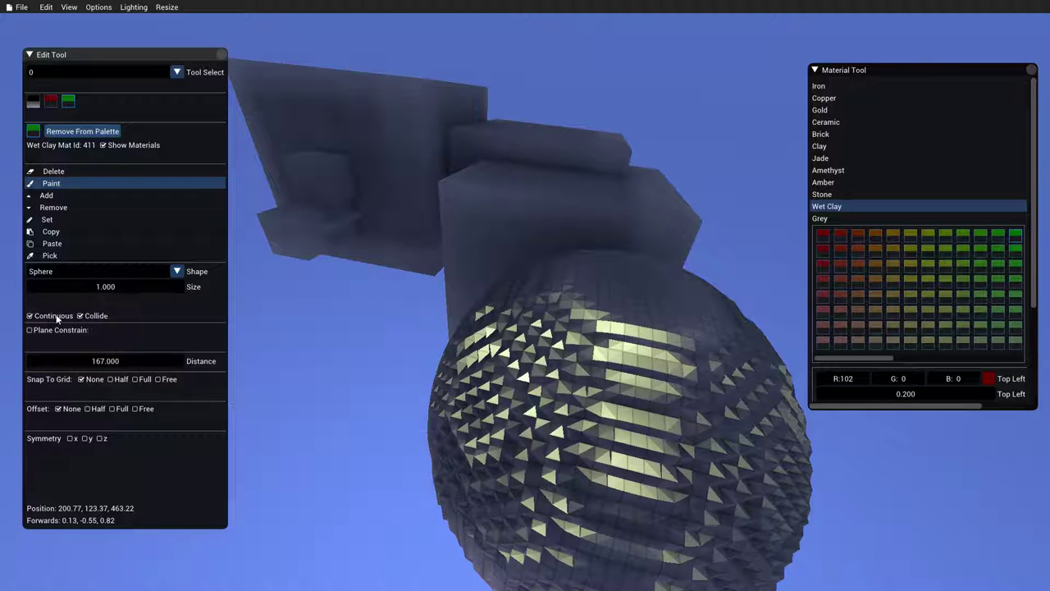
Step: Paint freehand green Wet Clay strokes on the upper part of the sphere
key(d)
key(w)
right_drag(570, 283, 599, 324)
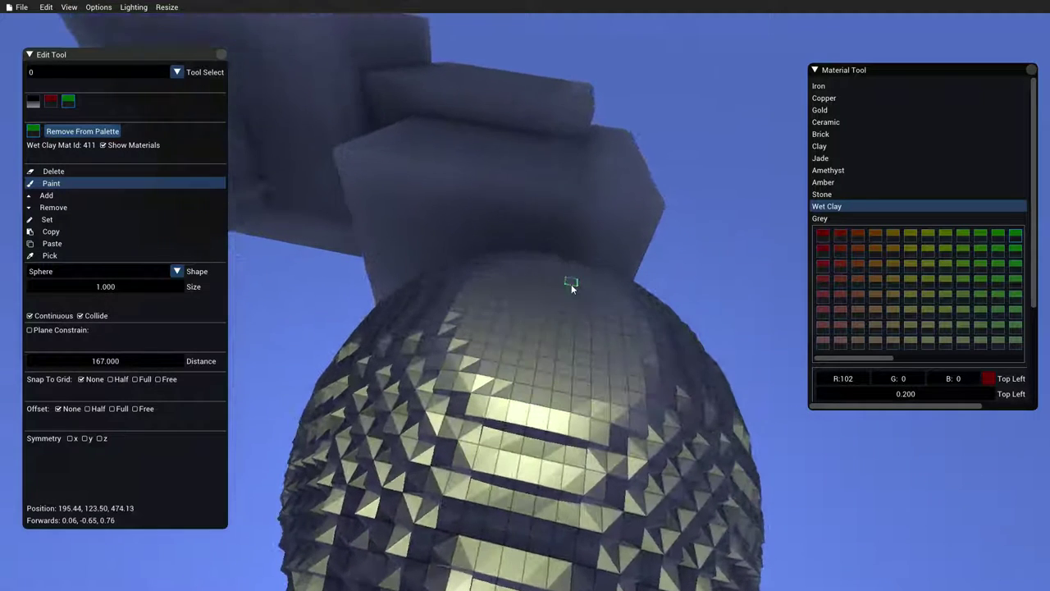
click(512, 348)
mouse_move(513, 349)
mouse_down()
mouse_move(587, 378)
mouse_move(468, 320)
mouse_move(558, 337)
mouse_move(496, 324)
mouse_up()
Step: Pick the red Wet Clay from the palette and paint over the green strokes on the sphere
click(51, 100)
mouse_move(525, 284)
mouse_down()
mouse_move(496, 345)
mouse_move(594, 363)
mouse_move(533, 361)
mouse_move(504, 300)
mouse_move(485, 438)
mouse_move(606, 334)
mouse_up()
key(d)
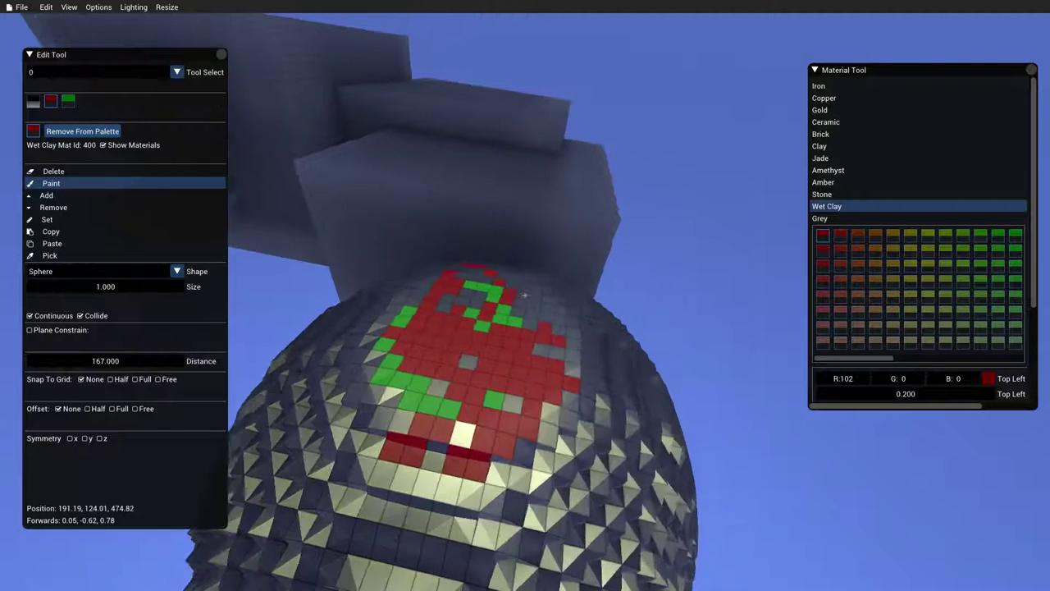
Step: Close the materials window and extend the red paint across the top of the sphere
click(1031, 70)
key(a)
right_drag(594, 217, 525, 293)
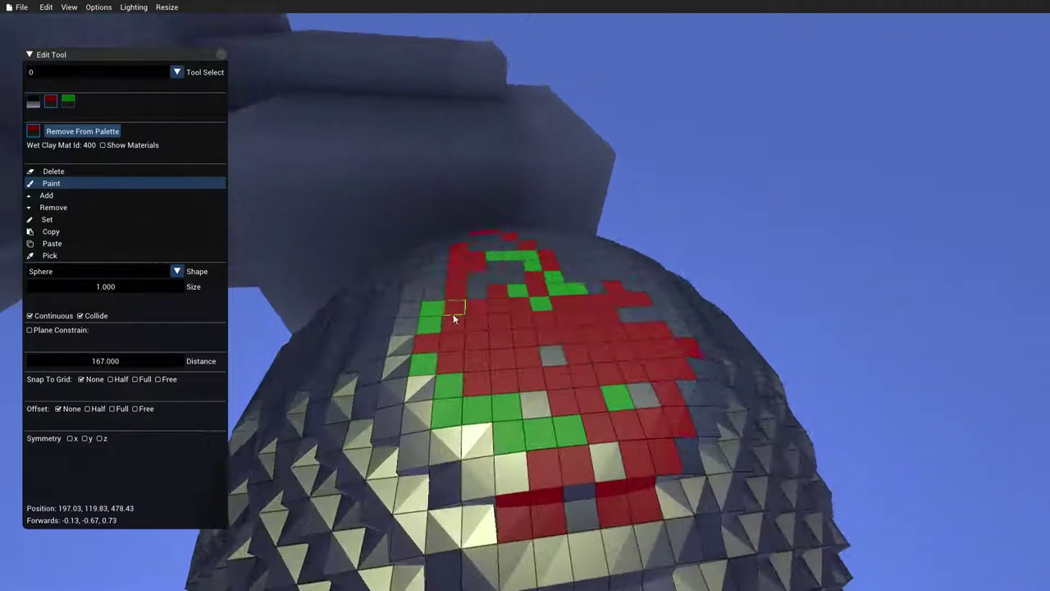
mouse_move(453, 313)
mouse_down()
mouse_move(386, 353)
mouse_move(460, 468)
mouse_move(500, 358)
mouse_up()
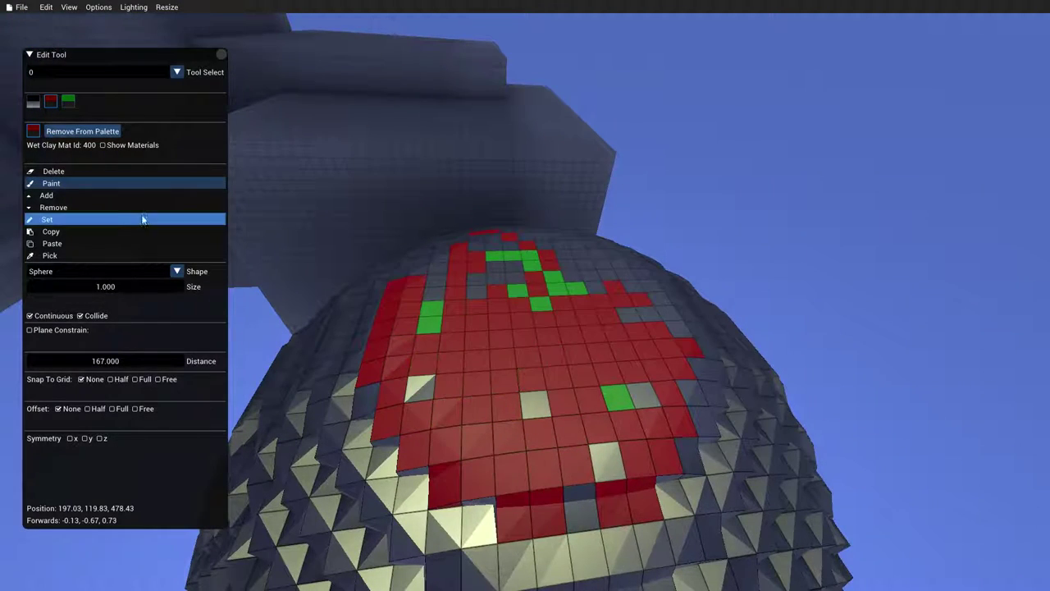
Step: Set the paint brush size to 4
click(74, 279)
click(67, 289)
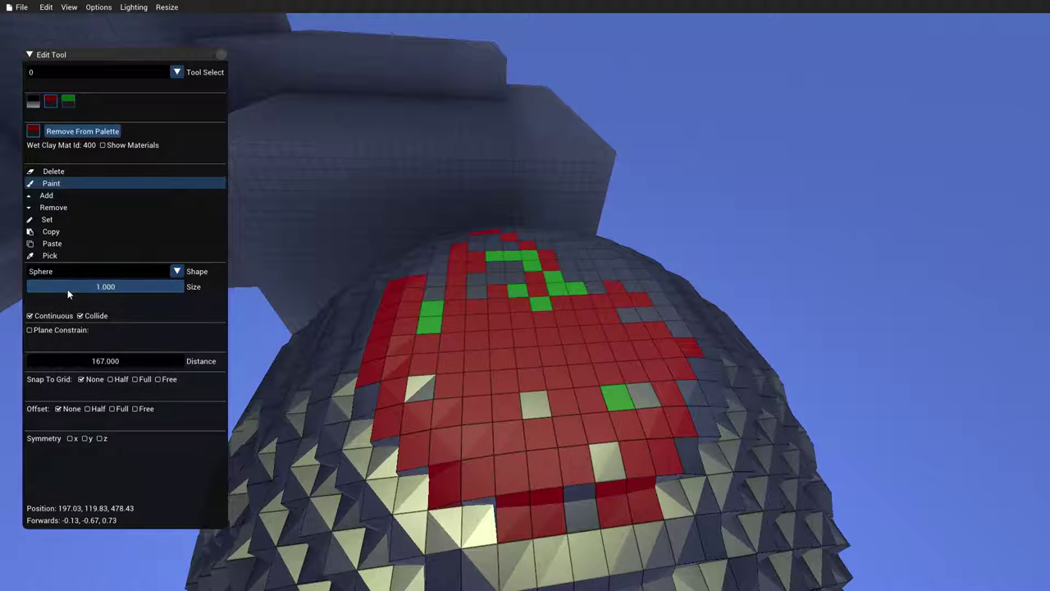
double_click(67, 289)
text(4)
key(Return)
Step: Set the offset to Half and paint a large red patch on the brightly lit flat face of a large cube
key(Tab)
key(s)
key(w)
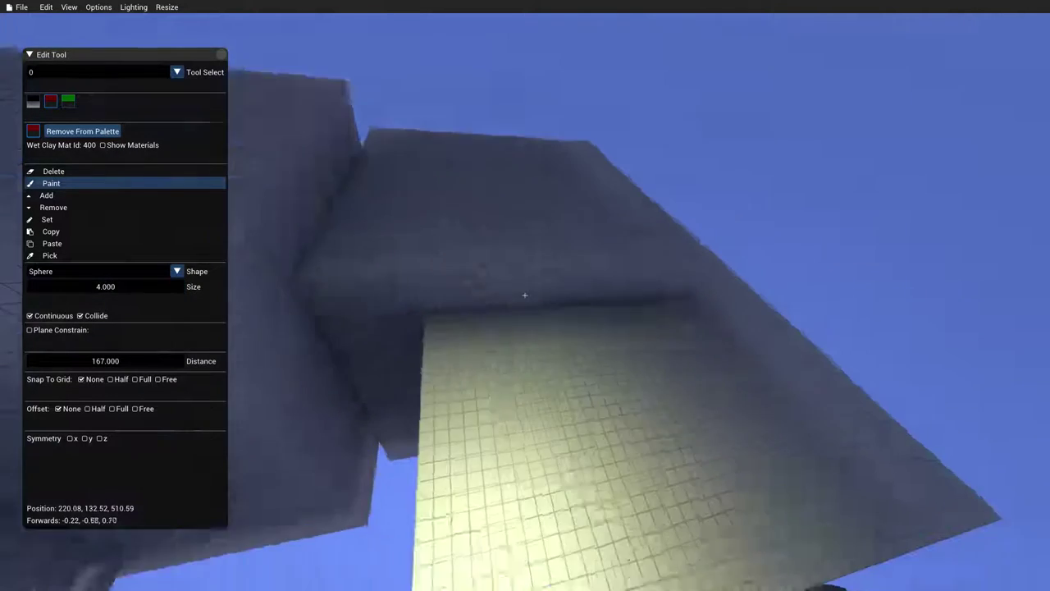
key(Tab)
click(483, 361)
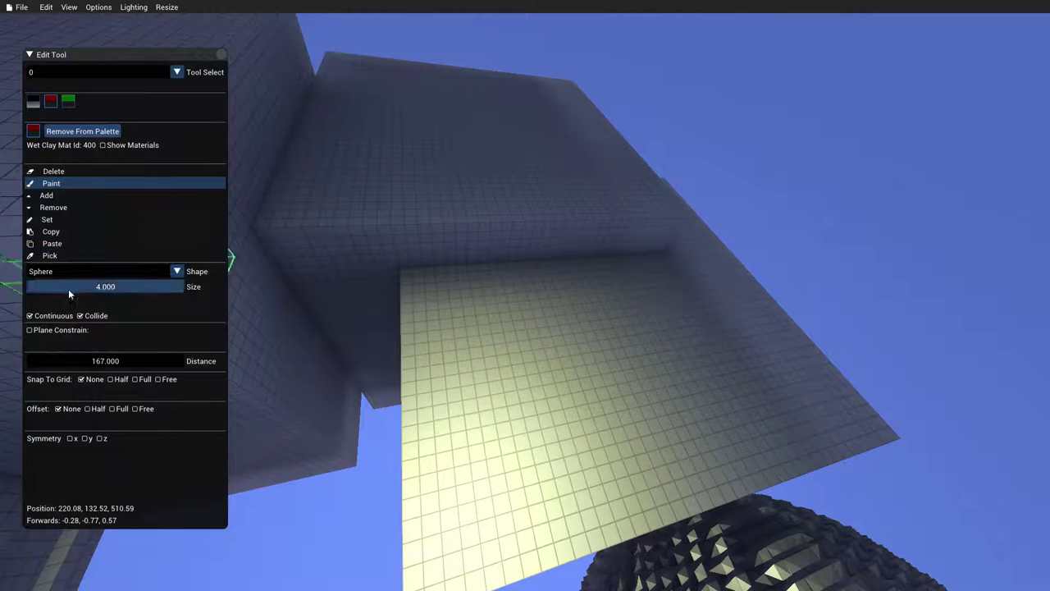
click(86, 409)
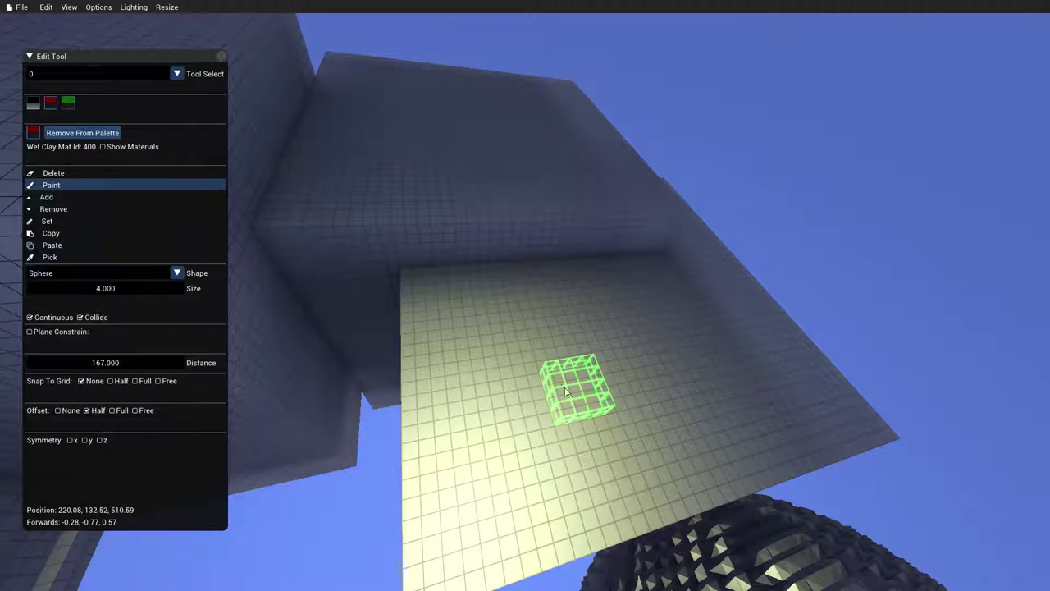
mouse_move(561, 379)
mouse_down()
mouse_move(636, 343)
mouse_move(632, 359)
mouse_move(591, 373)
mouse_move(658, 429)
mouse_move(755, 321)
mouse_move(664, 427)
mouse_move(685, 421)
mouse_move(627, 418)
mouse_move(632, 450)
mouse_move(528, 375)
mouse_up()
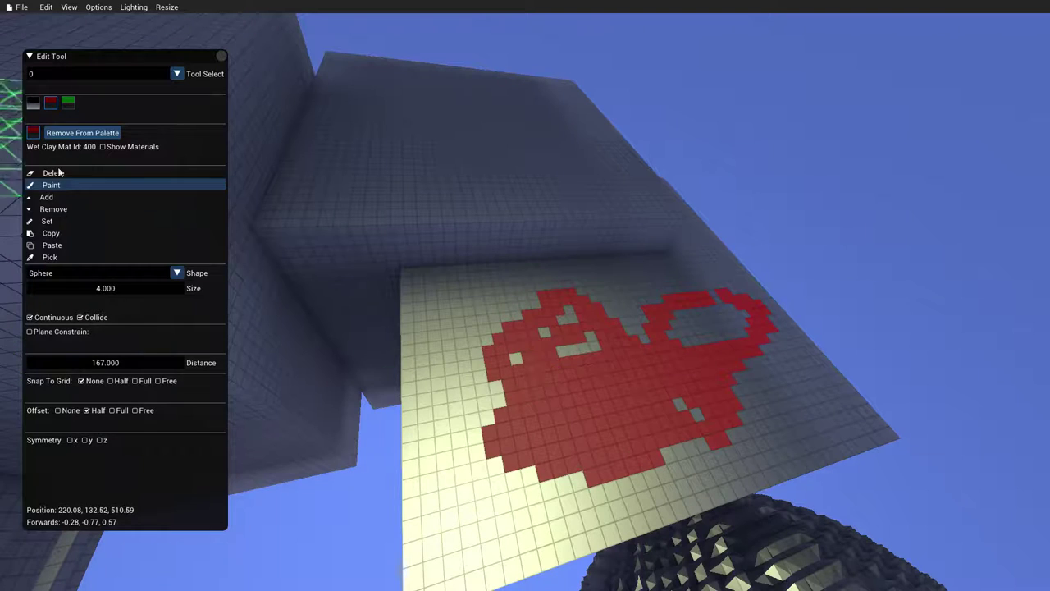
Step: Switch to Set mode, place red size 4 sphere voxels in the middle of the painted patch, and turn off Continuous
click(47, 222)
click(610, 385)
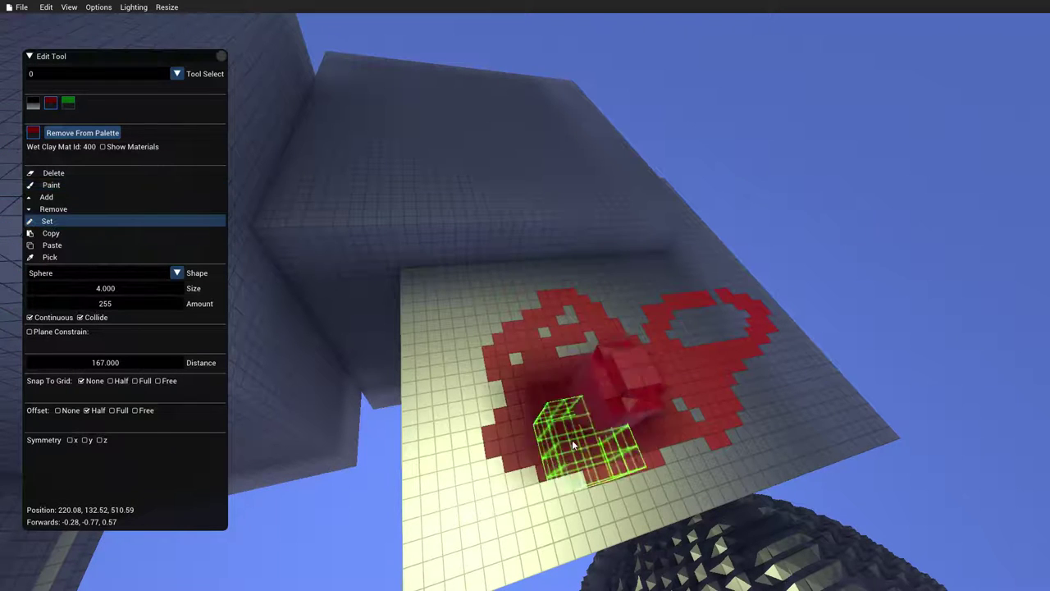
click(54, 318)
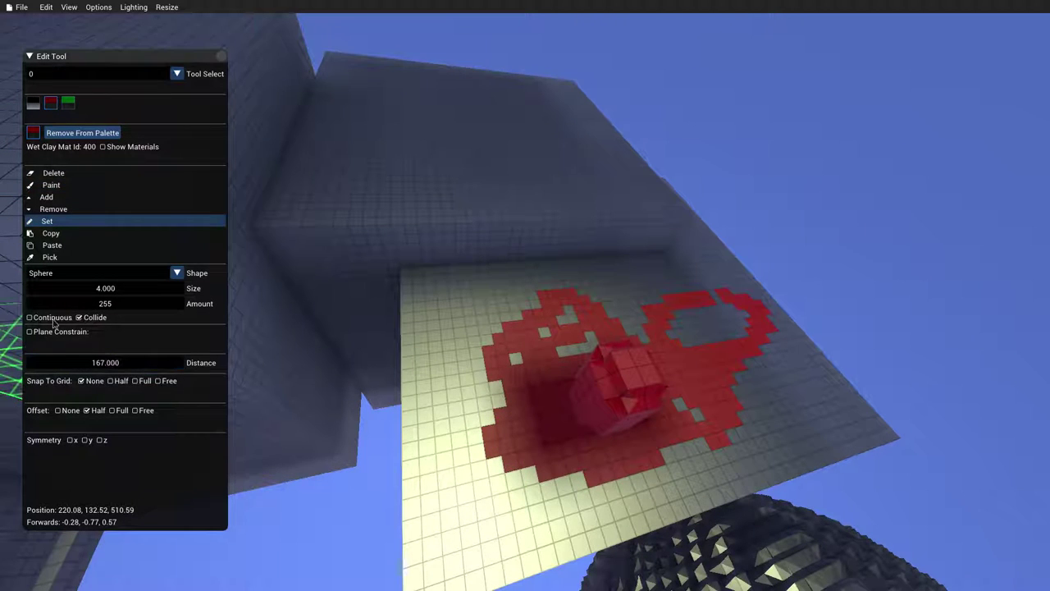
Step: Place six single red size 4 spheres around the edges of the painted patch
click(480, 358)
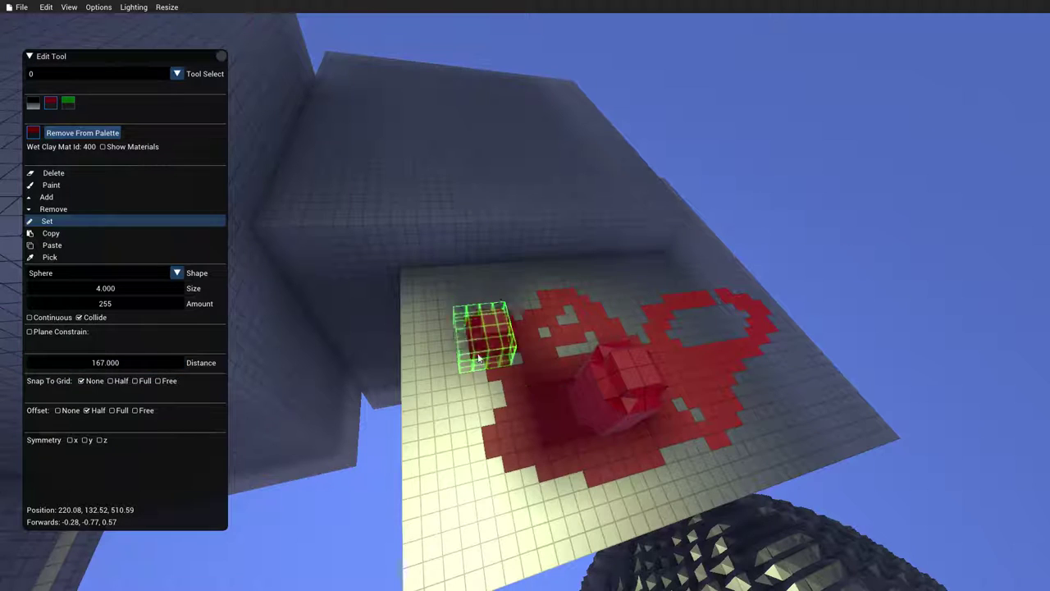
click(459, 416)
click(562, 494)
click(585, 287)
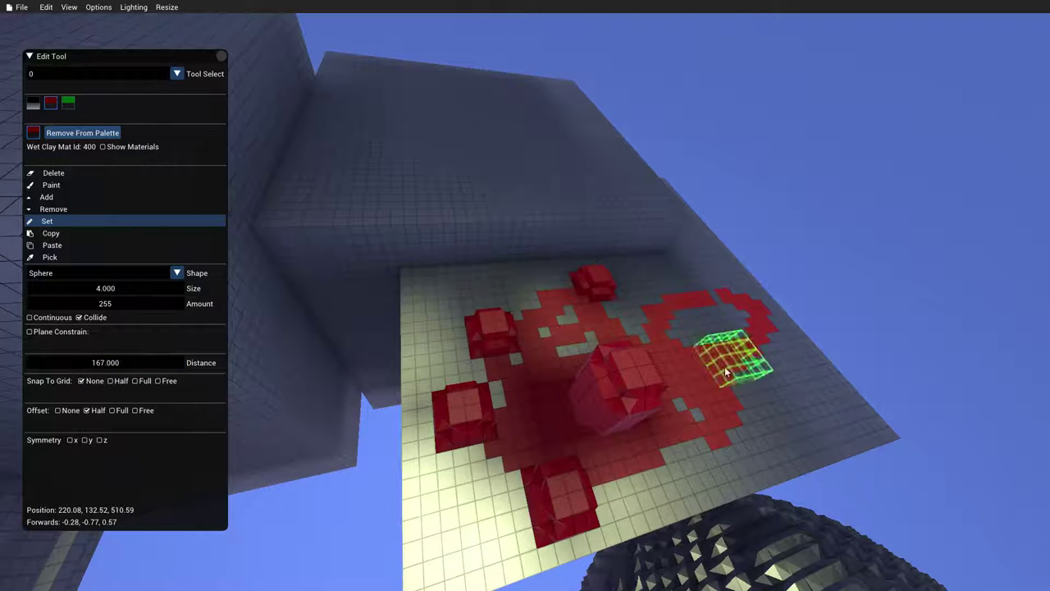
click(773, 402)
click(749, 315)
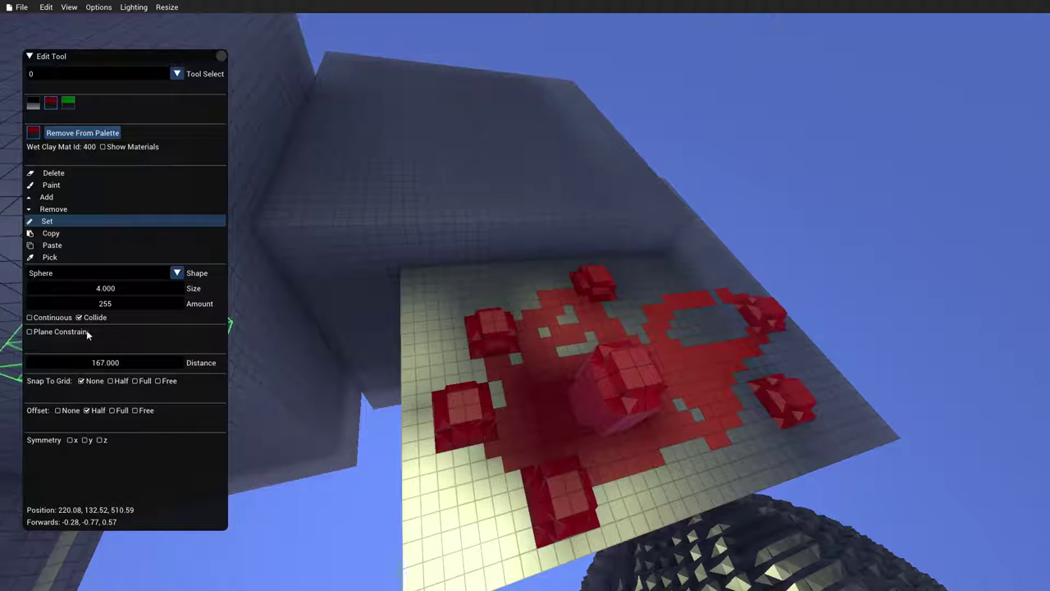
Step: Change the shape to Cube and place size 4 red cubes on the dark upper face, one with Half offset and one with None
click(57, 266)
click(57, 273)
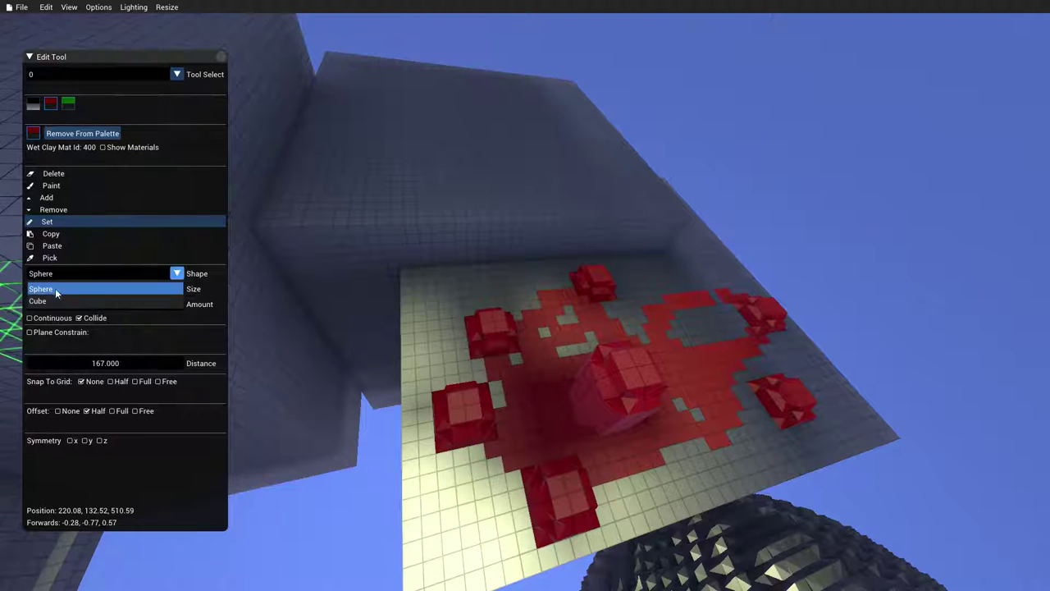
click(49, 299)
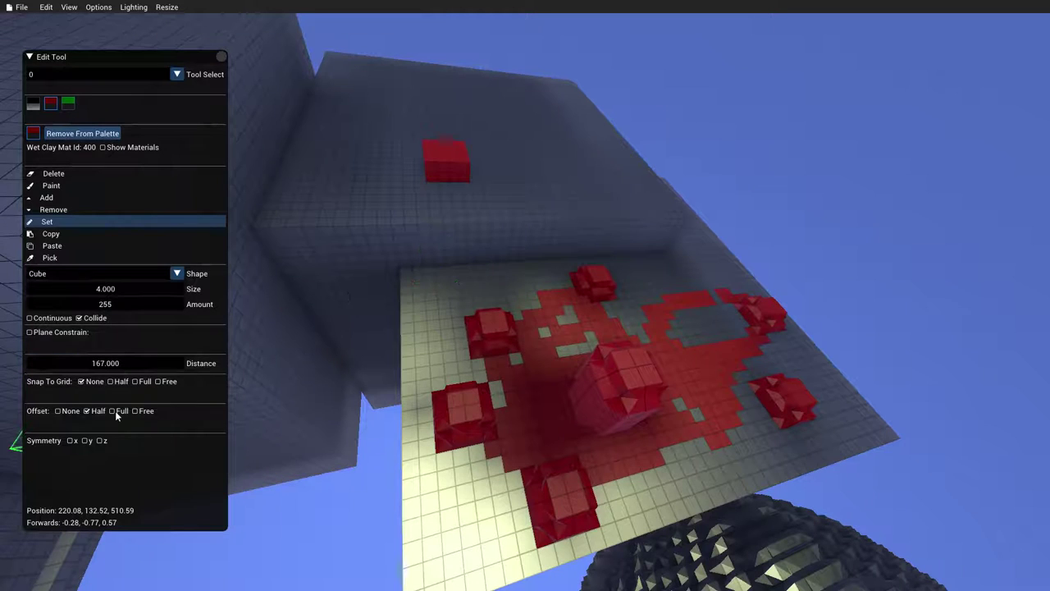
click(58, 410)
click(550, 169)
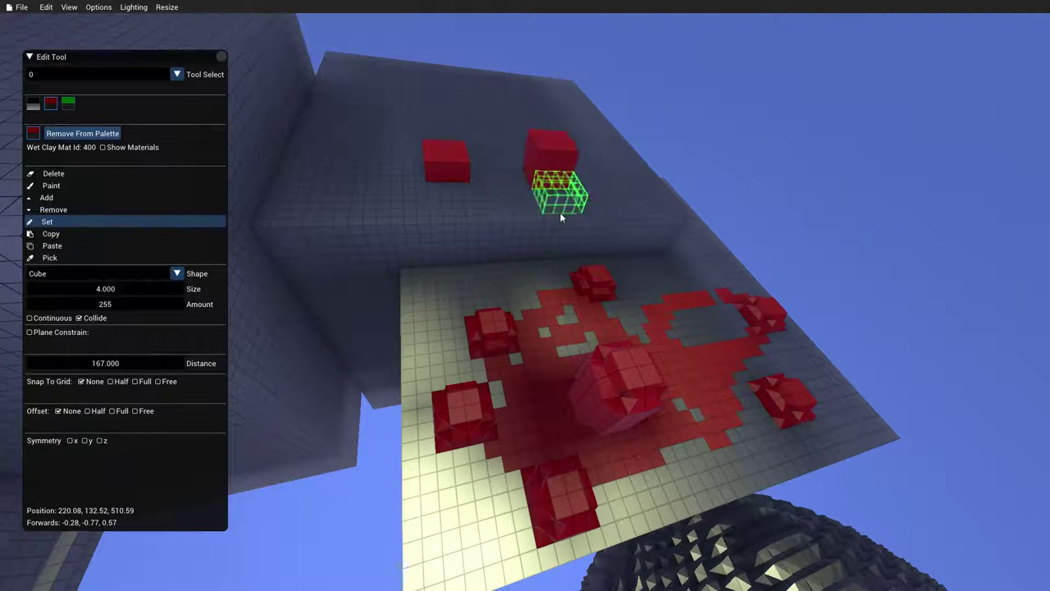
Step: Place a red cube on the dark face with Full offset and another one behind it with Half offset
click(113, 410)
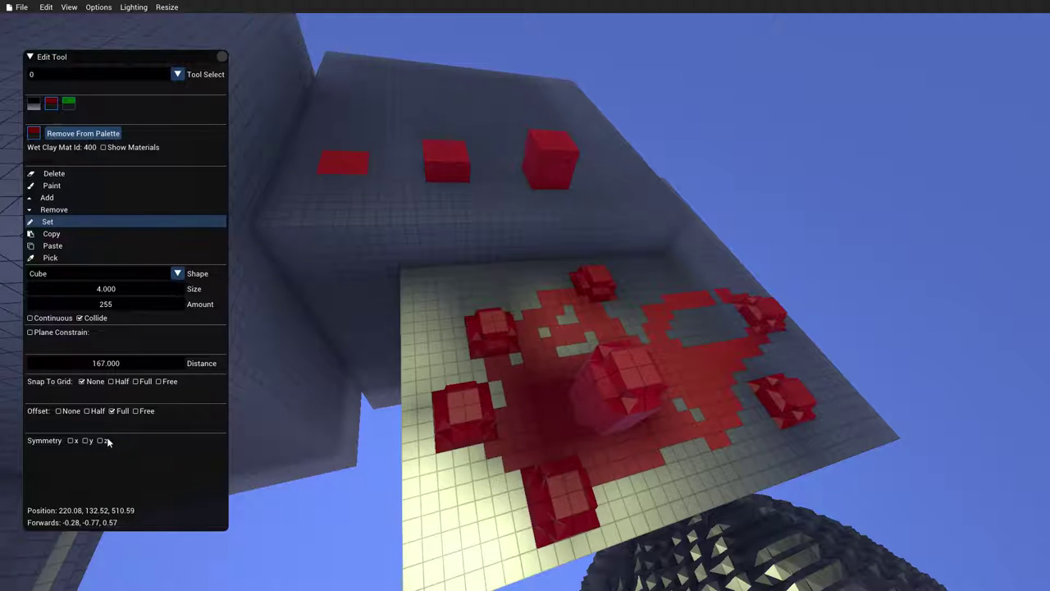
click(96, 412)
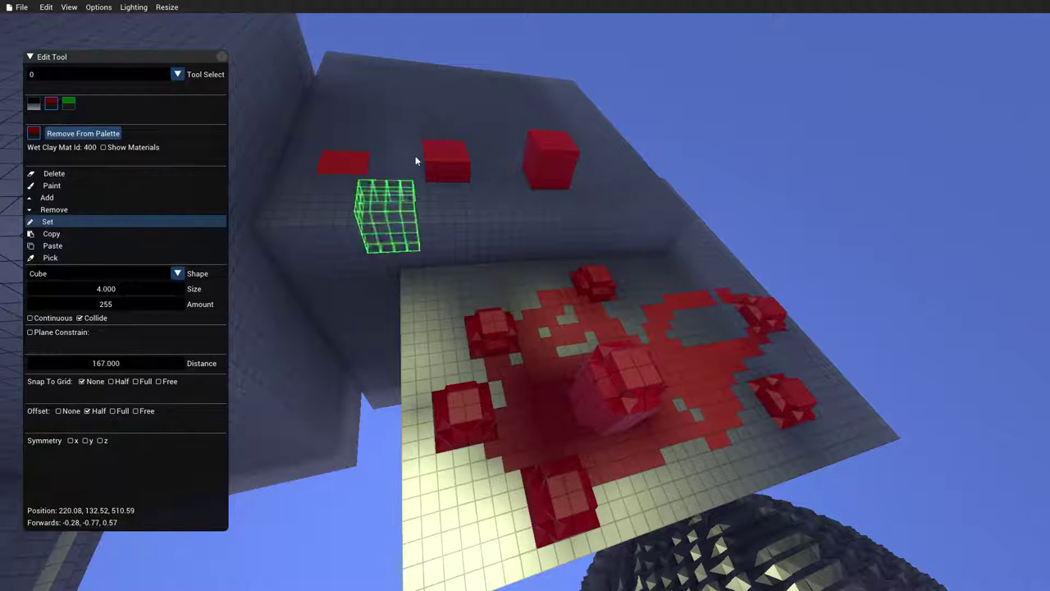
click(389, 129)
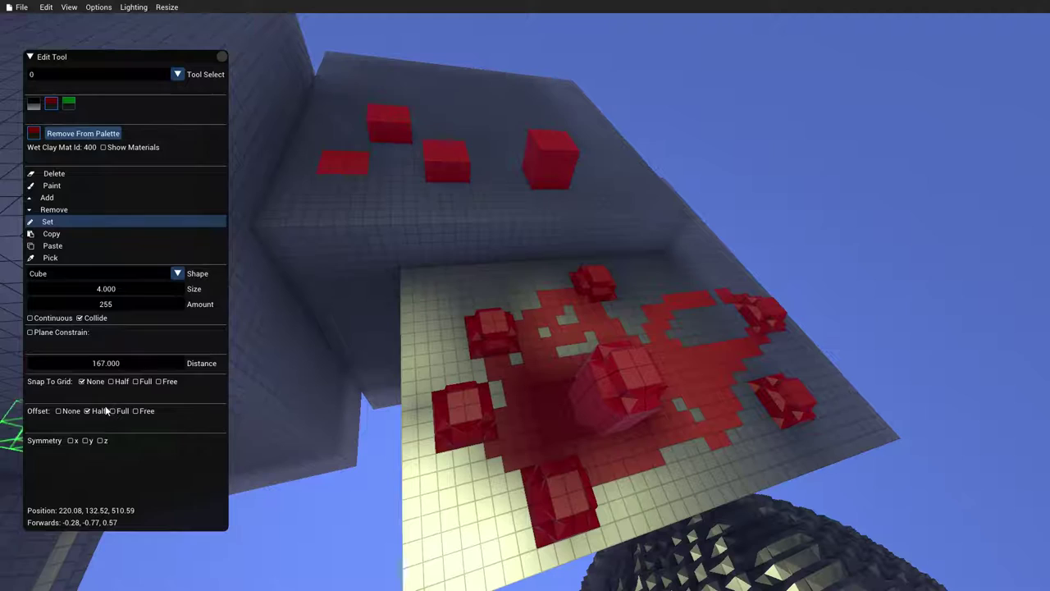
Step: Copy a size 16 cube region around the red tower on the painted patch
click(92, 234)
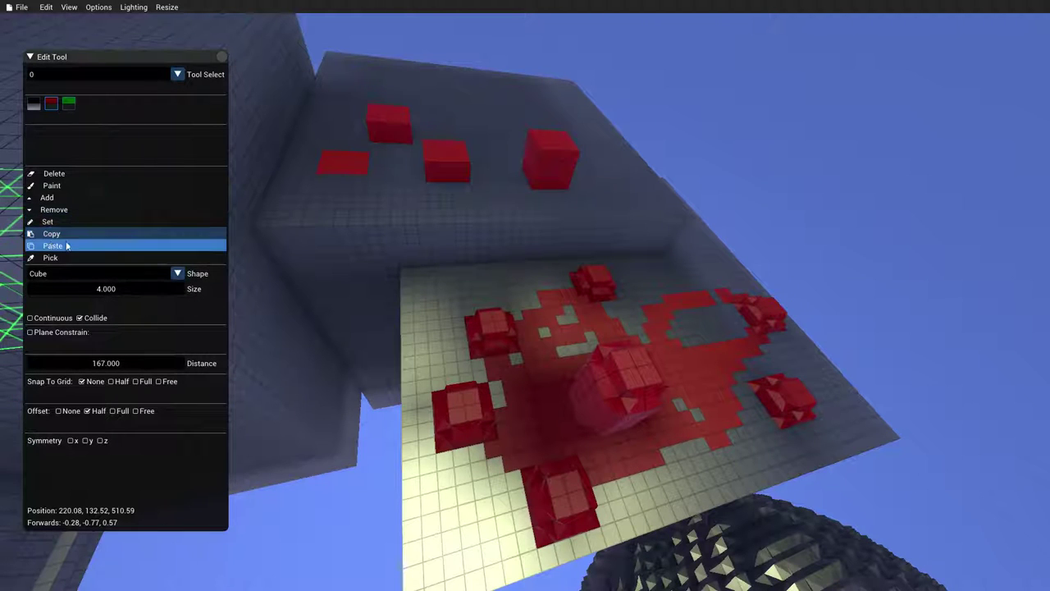
mouse_move(103, 284)
mouse_down()
mouse_move(87, 286)
mouse_move(97, 296)
mouse_up()
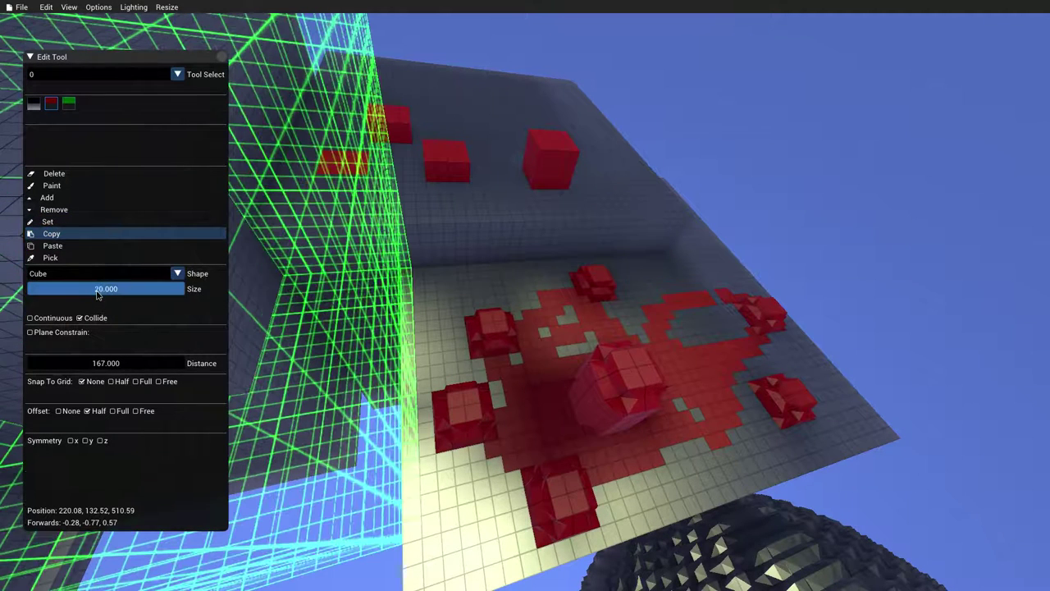
double_click(96, 290)
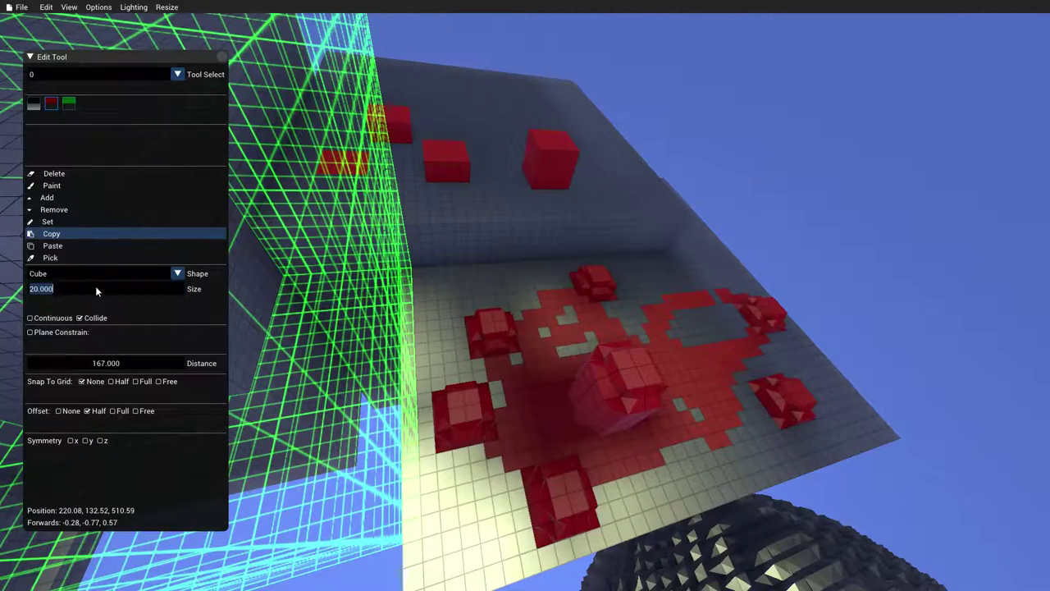
text(16)
key(Return)
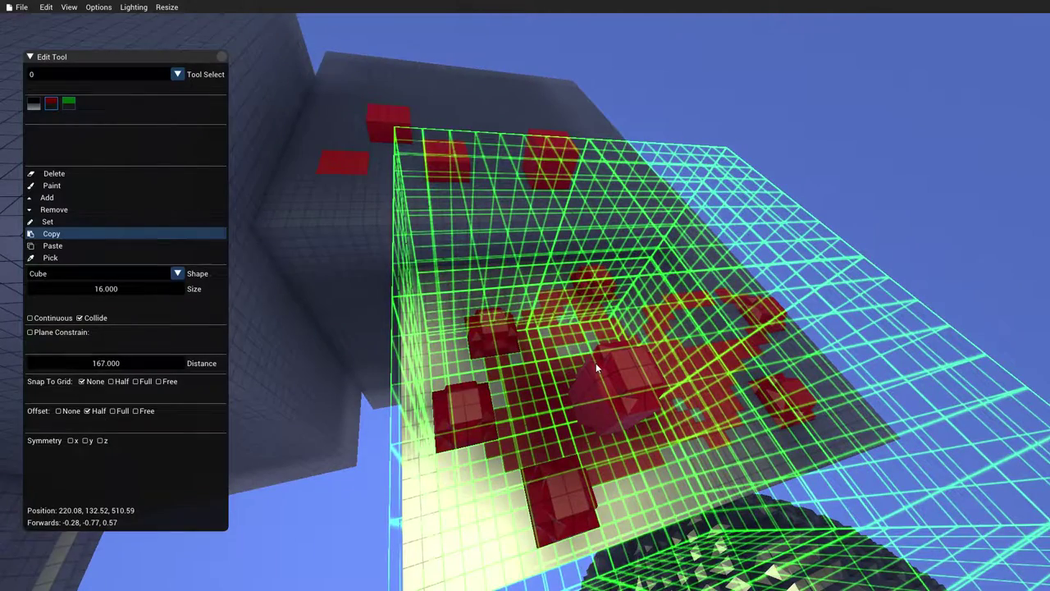
drag(596, 363, 596, 363)
Step: Paste the copied region onto the large grey block and the dark face, and several times in the empty space around the blocks
click(52, 248)
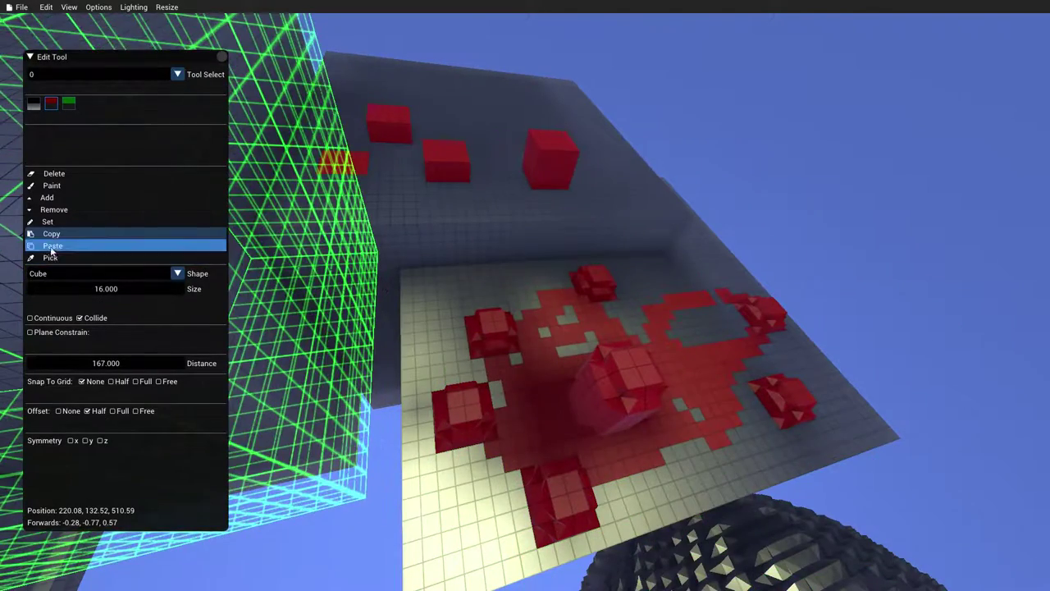
right_drag(347, 164, 292, 137)
key(s)
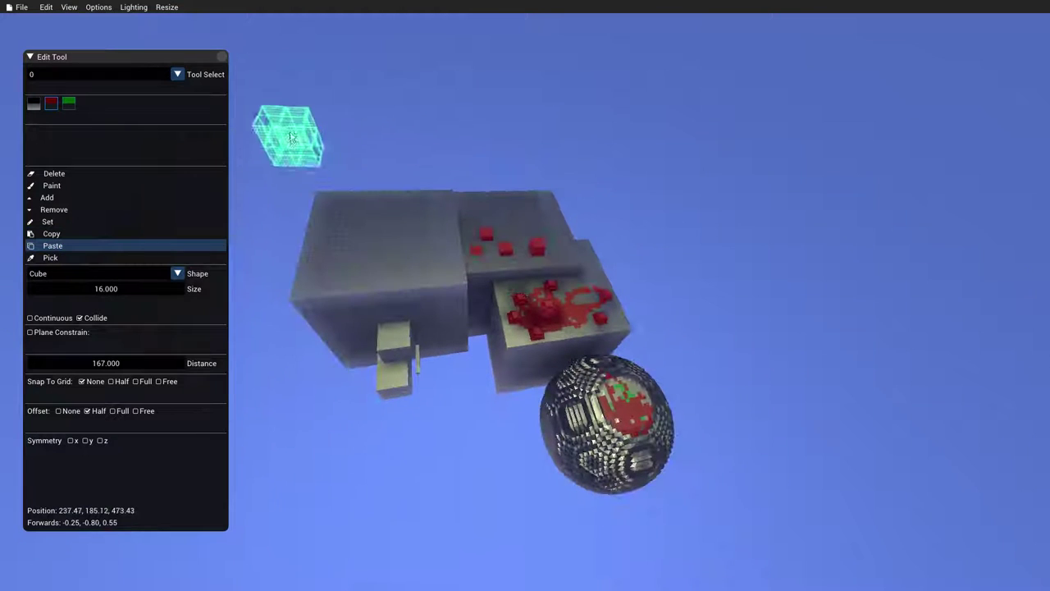
click(371, 209)
click(422, 255)
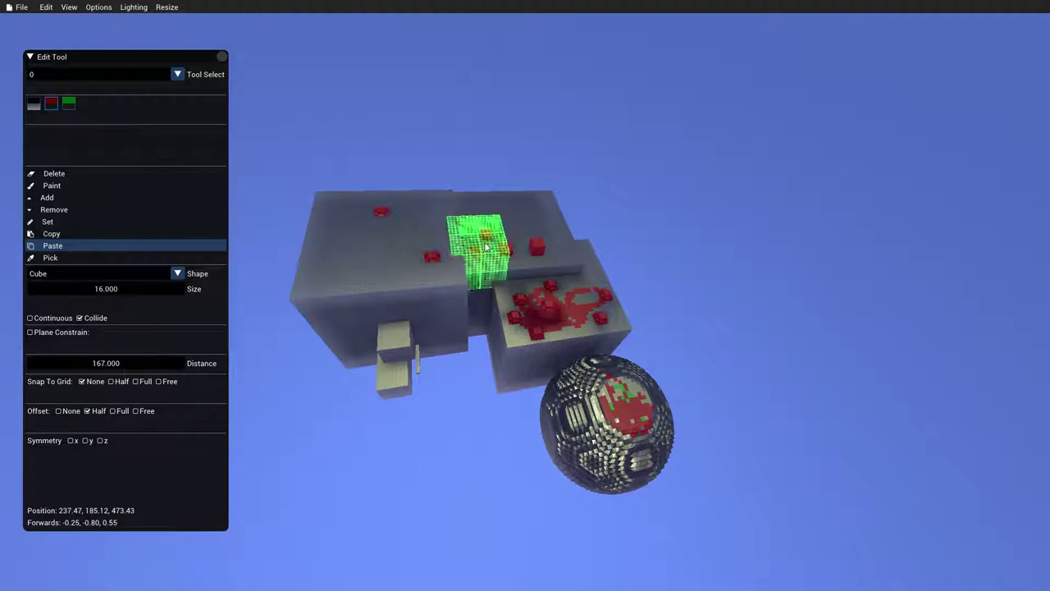
click(521, 201)
click(510, 140)
click(628, 180)
click(654, 268)
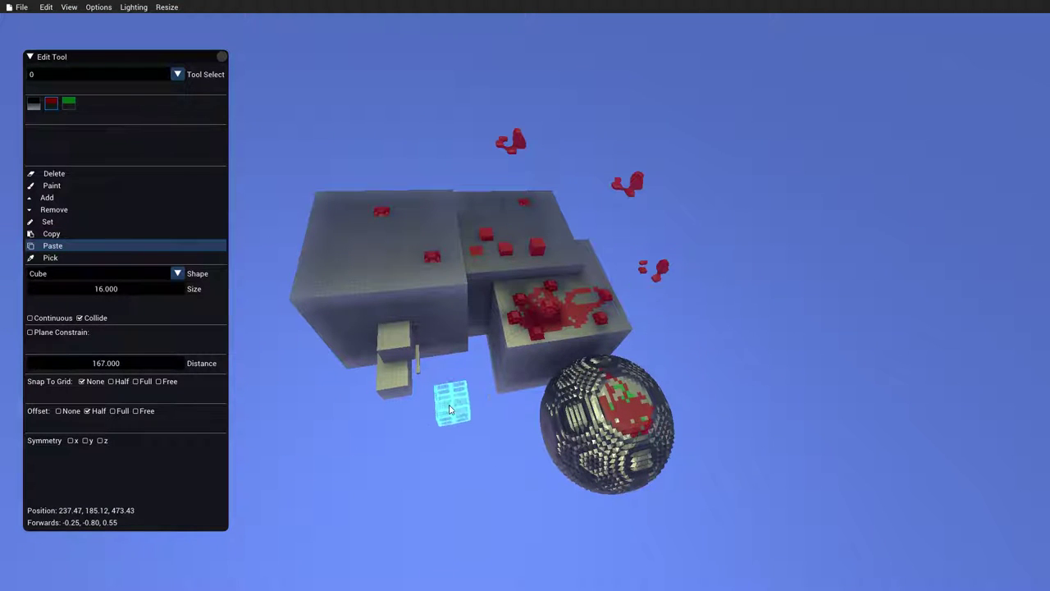
click(668, 336)
click(410, 238)
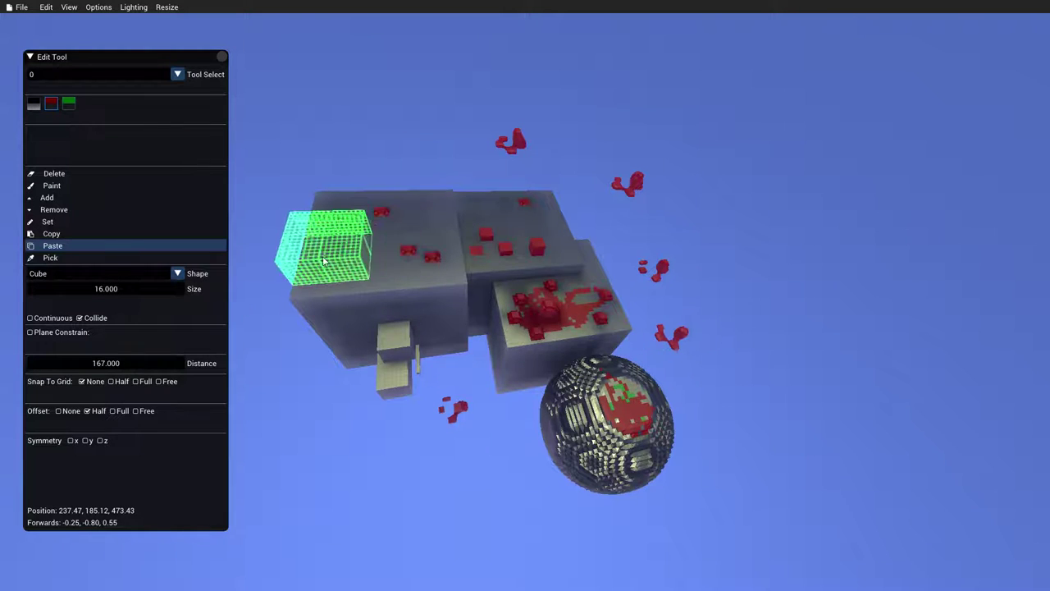
Step: Set the offset to None and paste more copies across the large grey block and the dark upper face
click(66, 412)
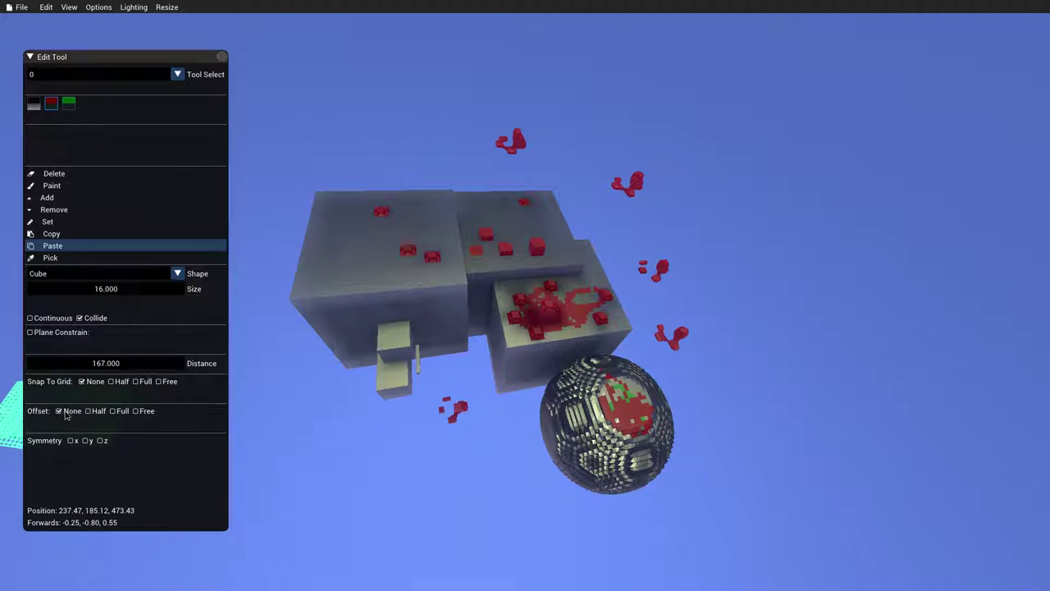
click(344, 246)
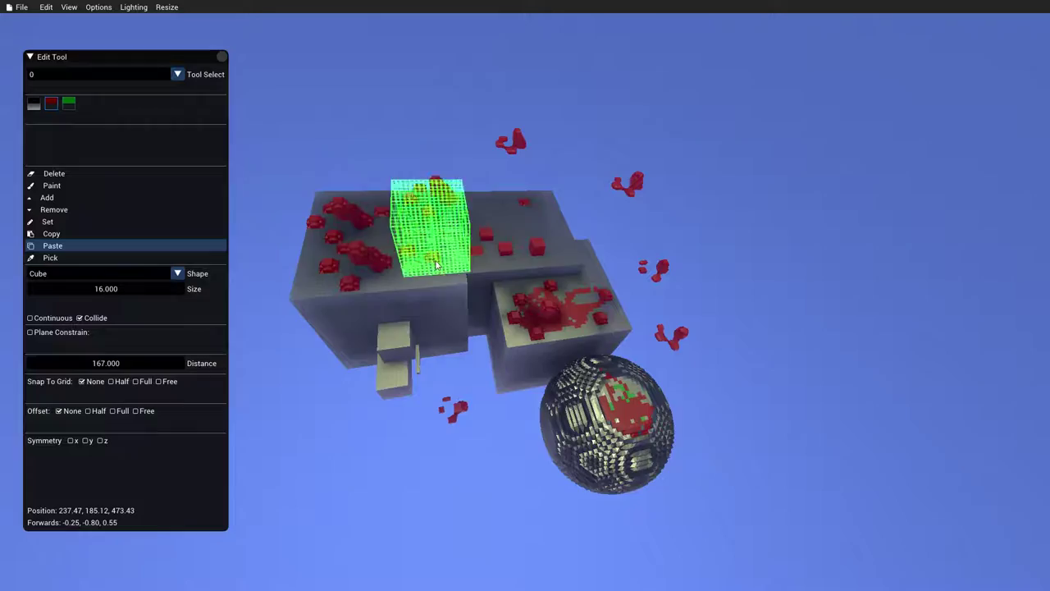
key(w)
key(d)
right_drag(533, 348, 516, 300)
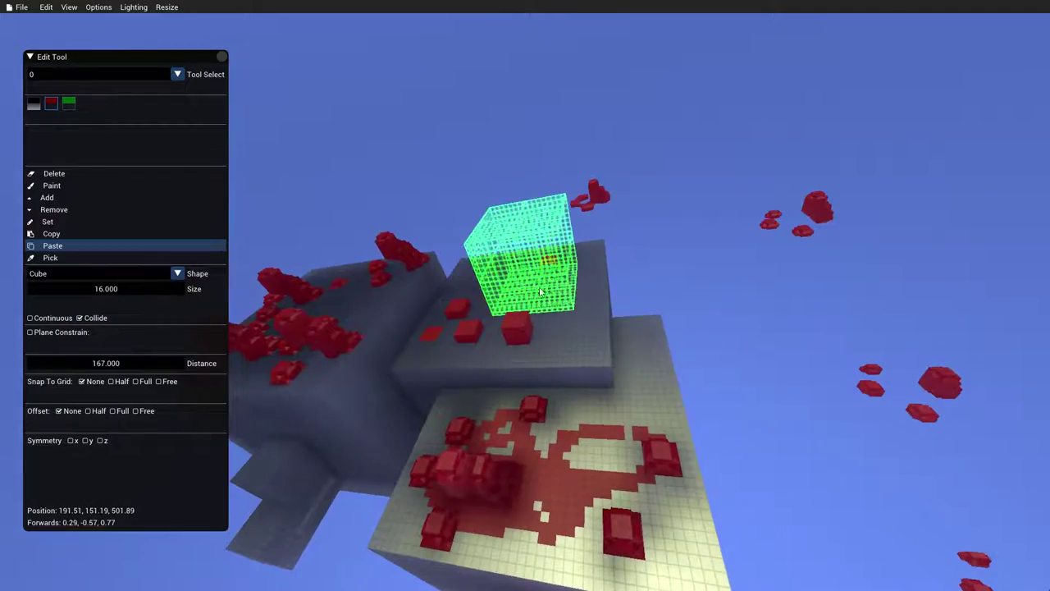
click(537, 273)
click(588, 316)
right_drag(648, 431, 525, 295)
key(a)
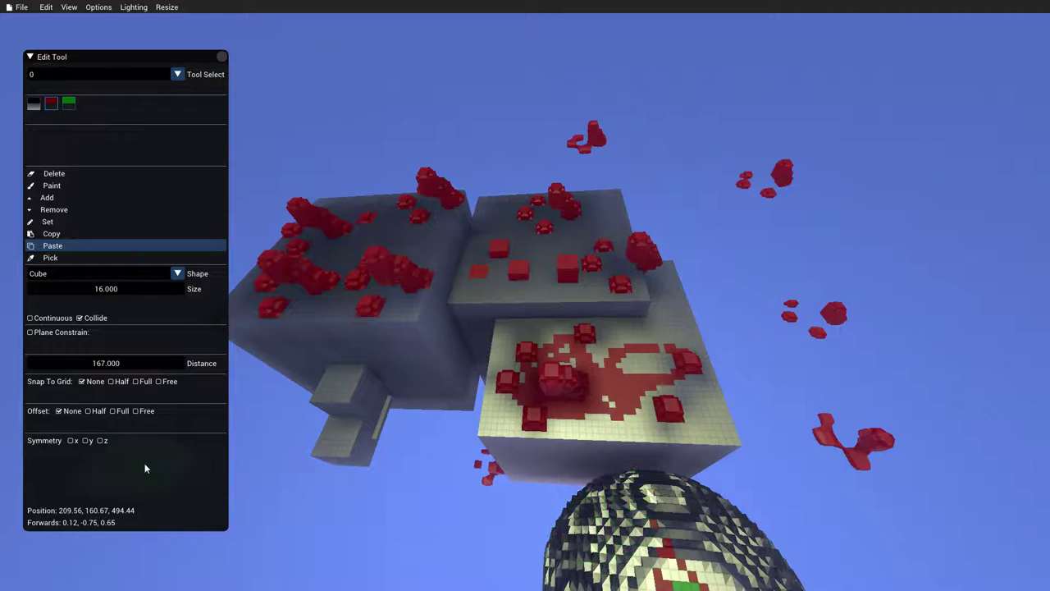
Step: Copy the painted block with its red spheres using a size 32 cube region and Half offset
double_click(89, 288)
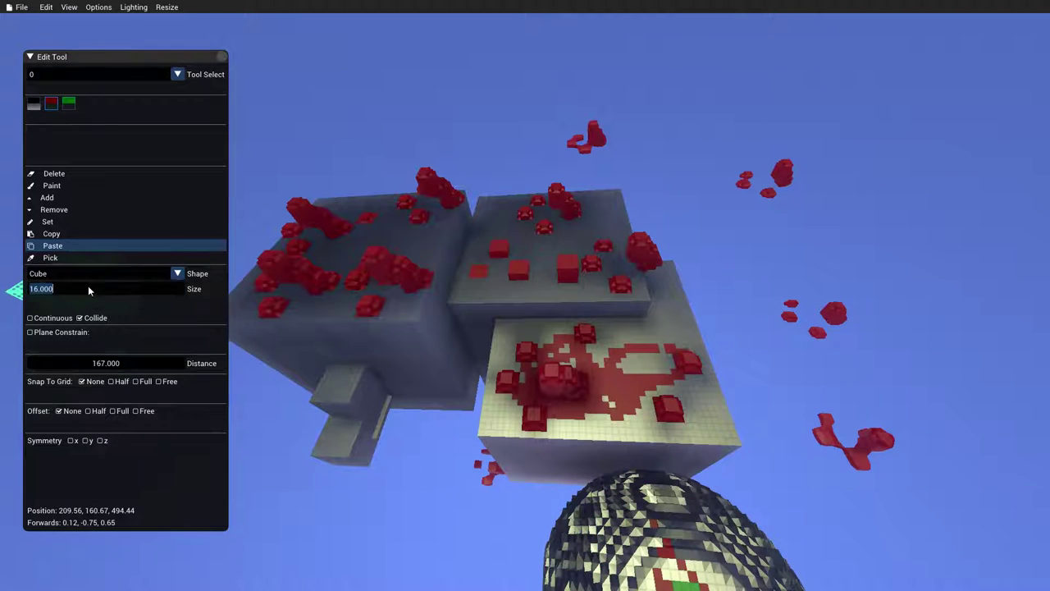
text(32)
key(Return)
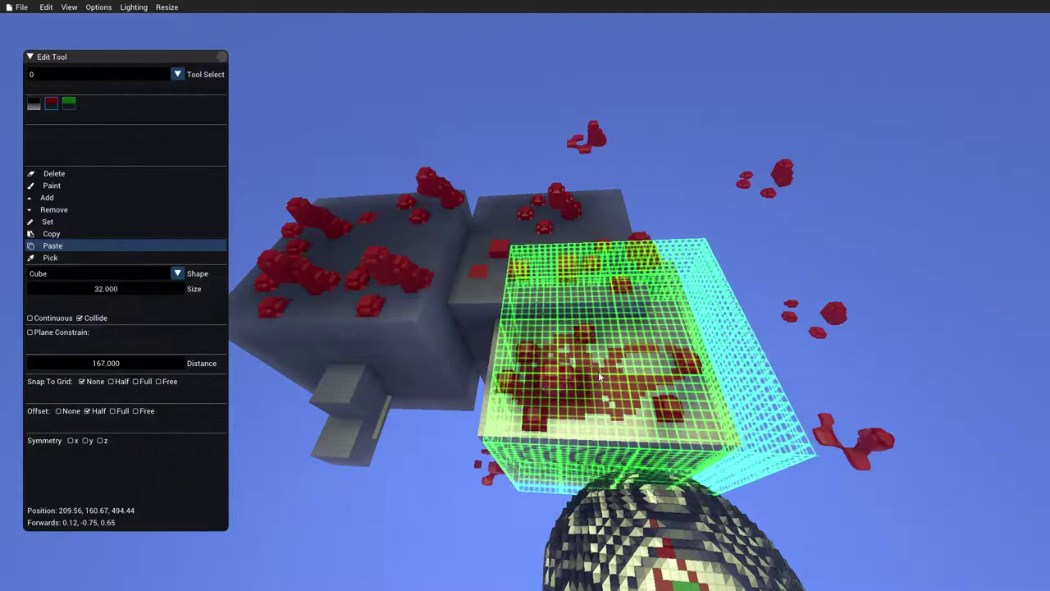
click(581, 346)
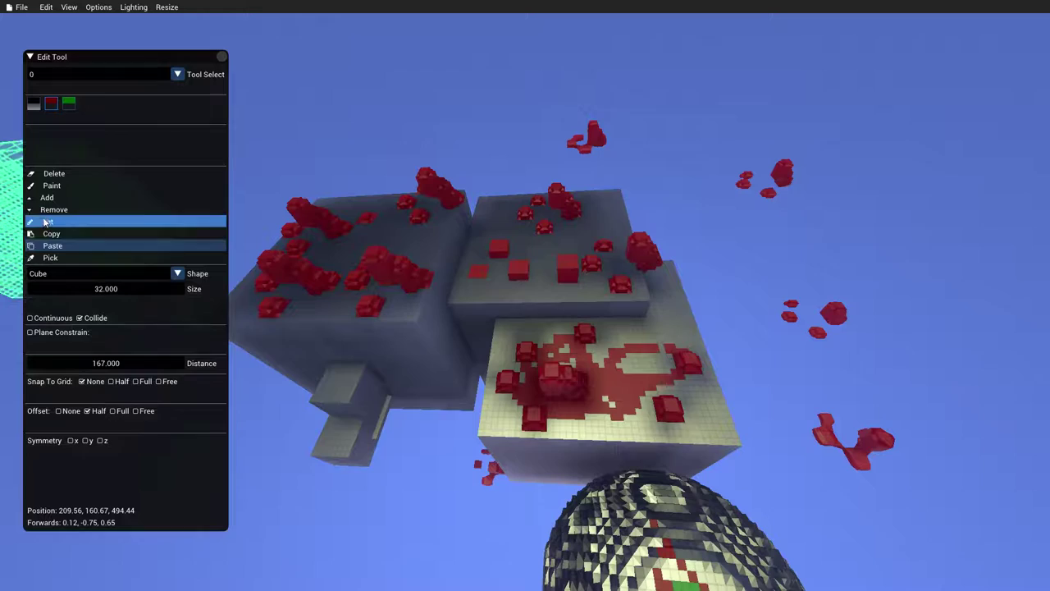
click(98, 233)
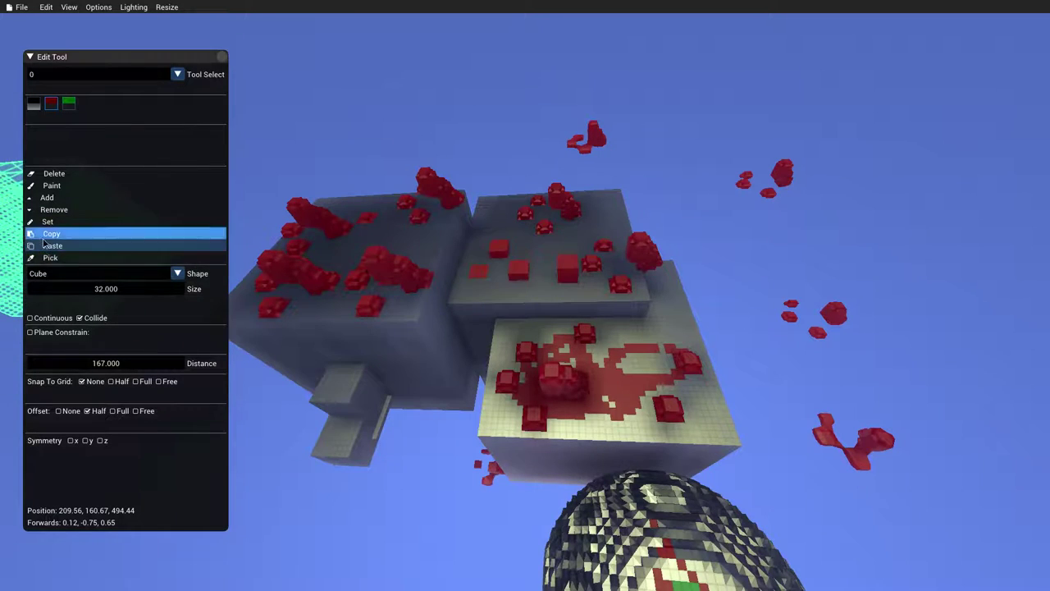
click(574, 367)
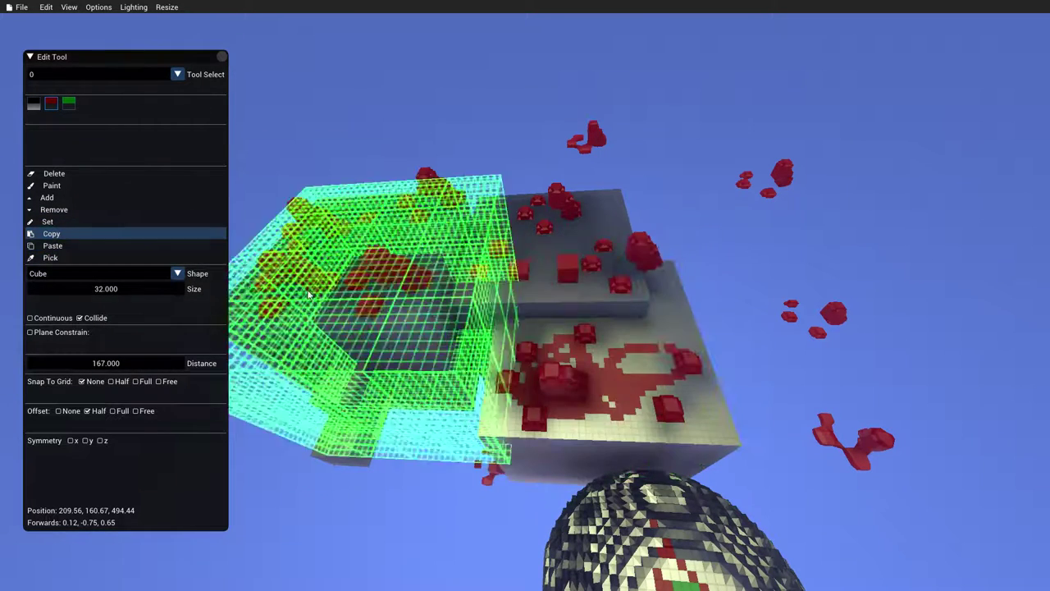
Step: Paste the size 32 copy at several places on and behind the existing blocks
click(90, 245)
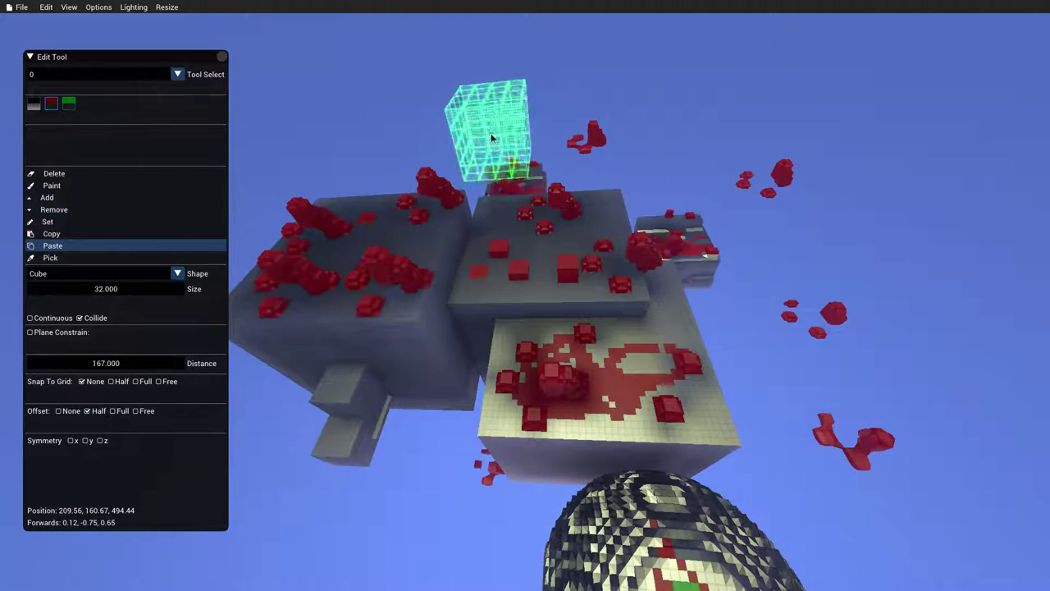
click(384, 156)
click(376, 202)
key(s)
right_drag(376, 201, 459, 193)
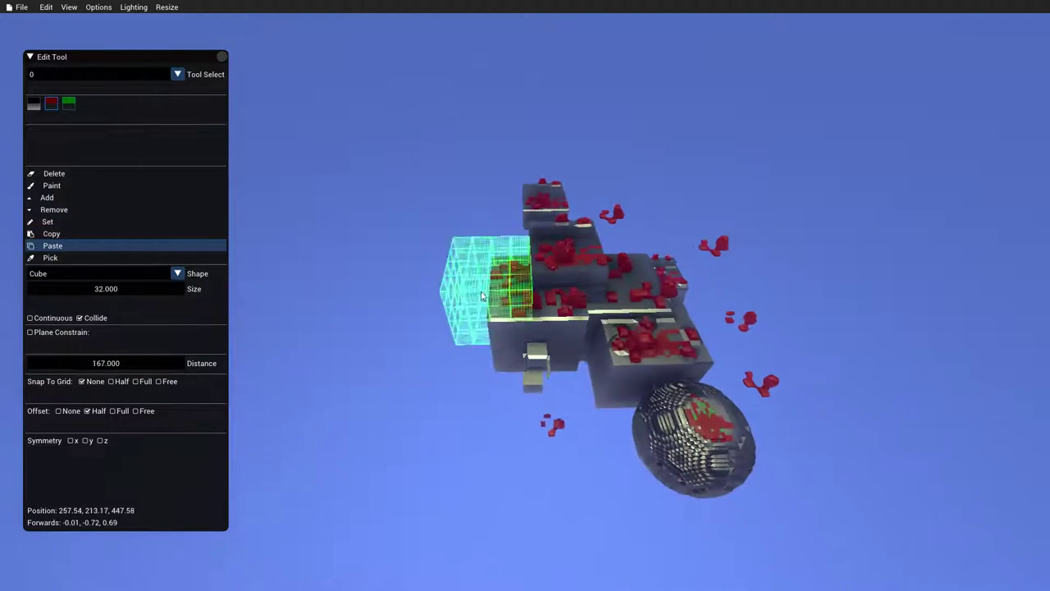
Step: Turn on Continuous and paste long curving trails of the copied block through the empty space around the model
click(31, 317)
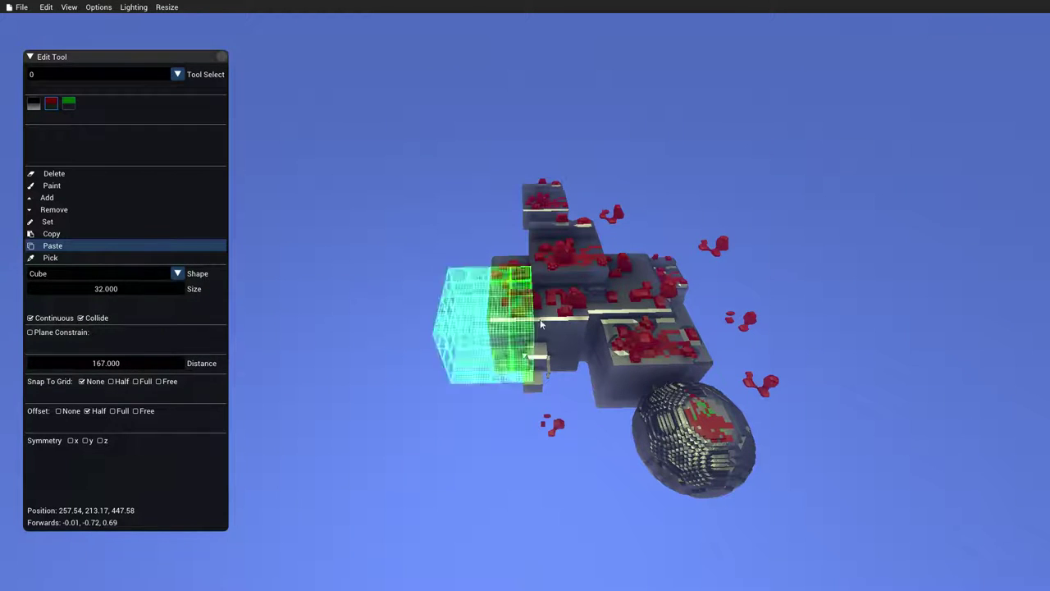
mouse_move(849, 299)
mouse_down()
mouse_move(784, 246)
mouse_move(528, 406)
mouse_move(494, 588)
mouse_move(515, 177)
mouse_move(592, 174)
mouse_up()
key(a)
mouse_move(592, 174)
right_down()
mouse_move(599, 210)
mouse_move(730, 182)
mouse_move(493, 181)
right_up()
key(a)
key(s)
key(d)
right_drag(526, 296, 443, 276)
scroll(553, 238, up, 3)
click(545, 261)
key(s)
key(d)
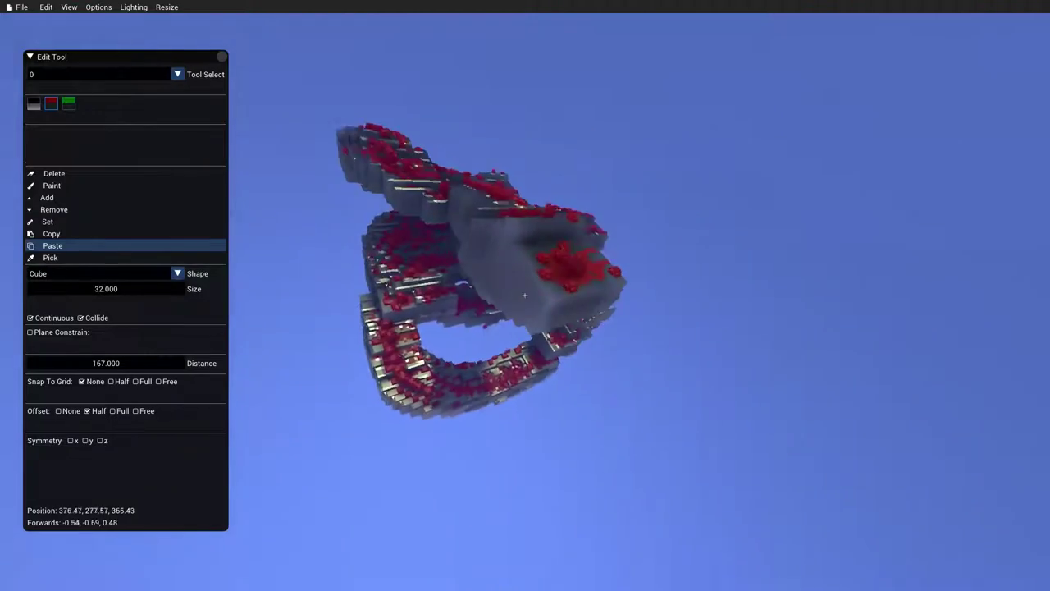
drag(585, 252, 345, 229)
key(s)
key(w)
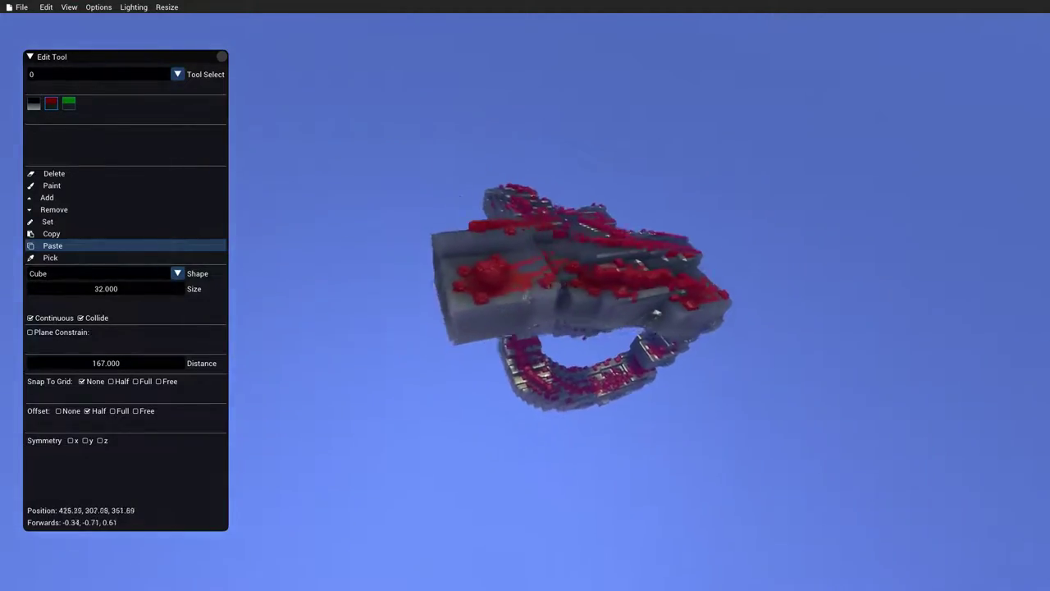
Step: Switch to Pick mode and turn off the Collide With Geometry option
key(w)
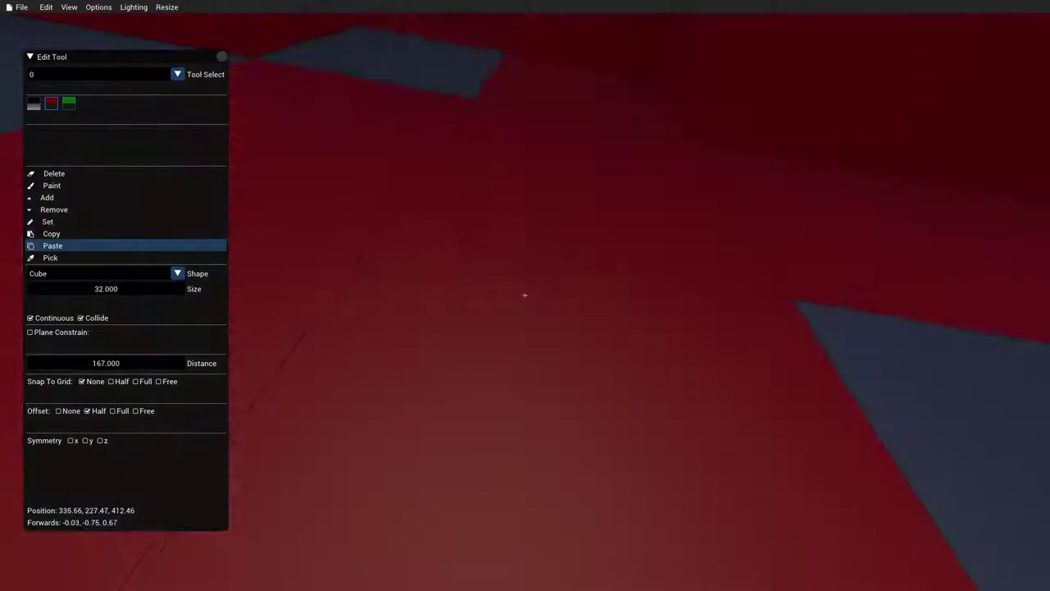
key(s)
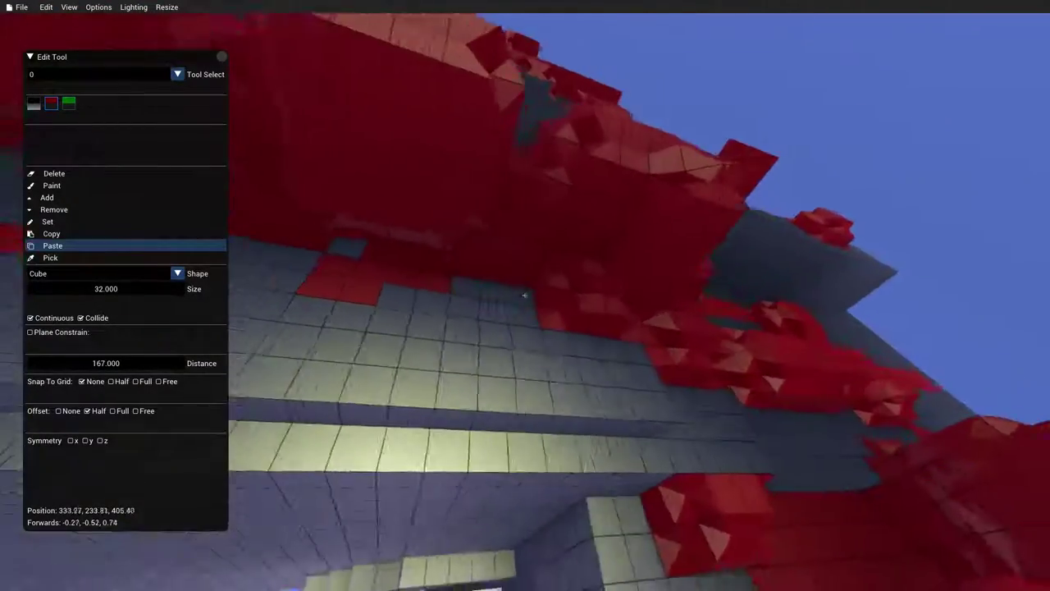
key(w)
key(d)
right_drag(525, 296, 525, 295)
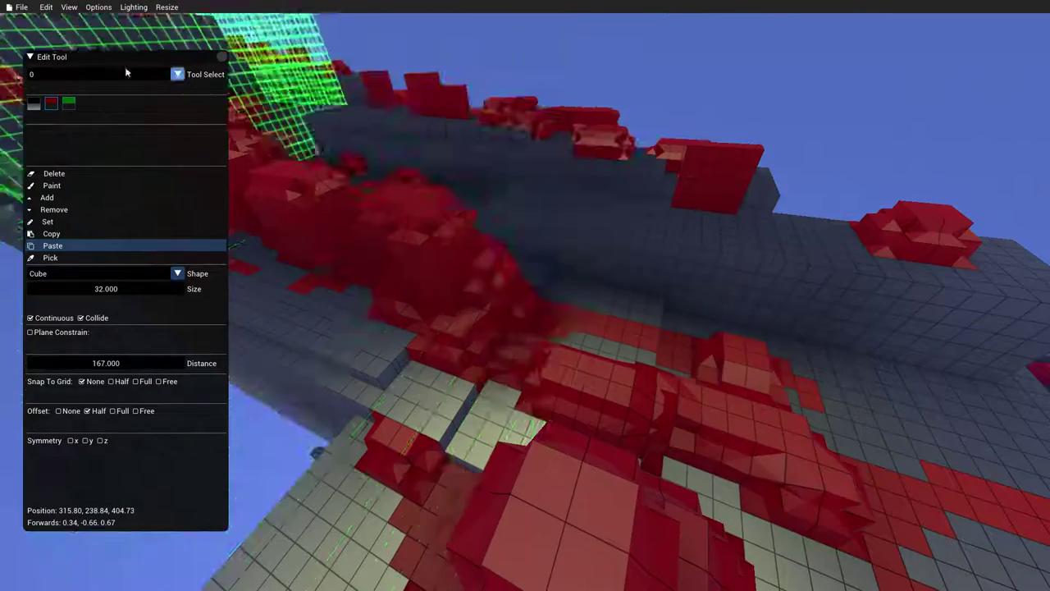
click(68, 259)
click(102, 9)
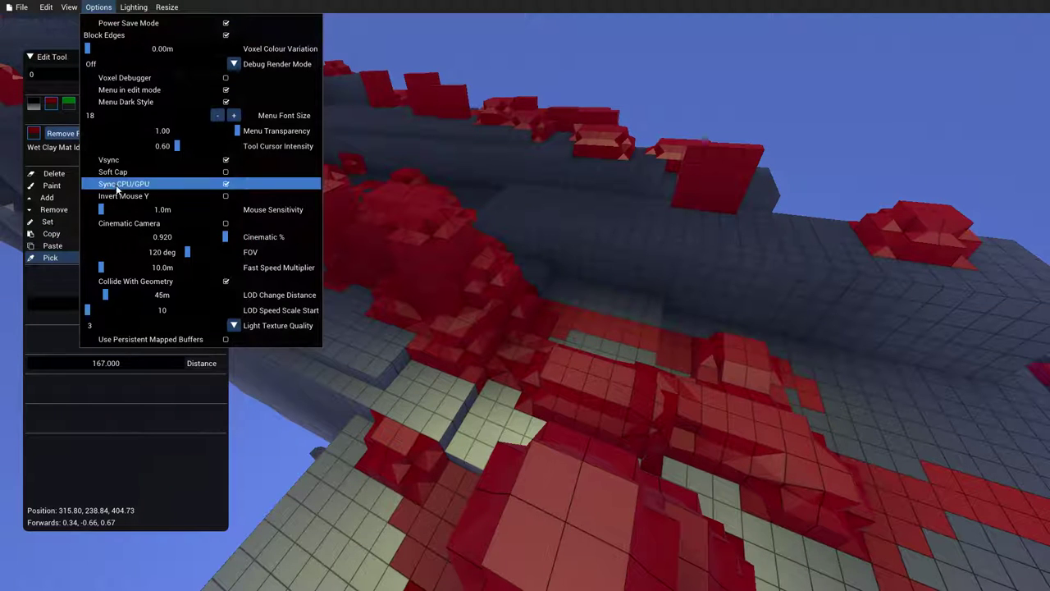
click(124, 285)
Step: Pick a red voxel from the painted surface to take over its amount of 223
key(d)
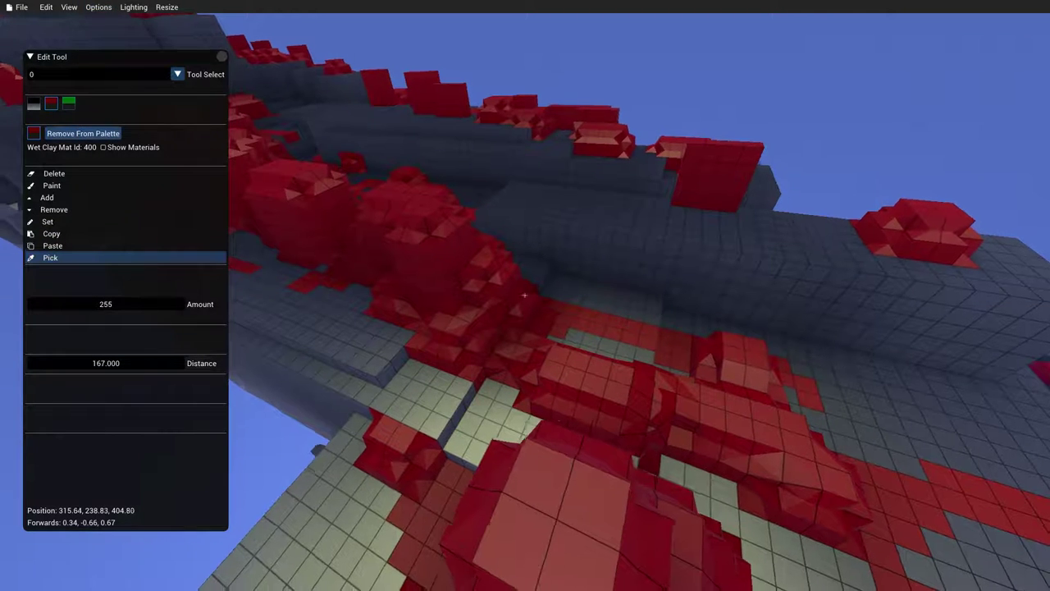
key(s)
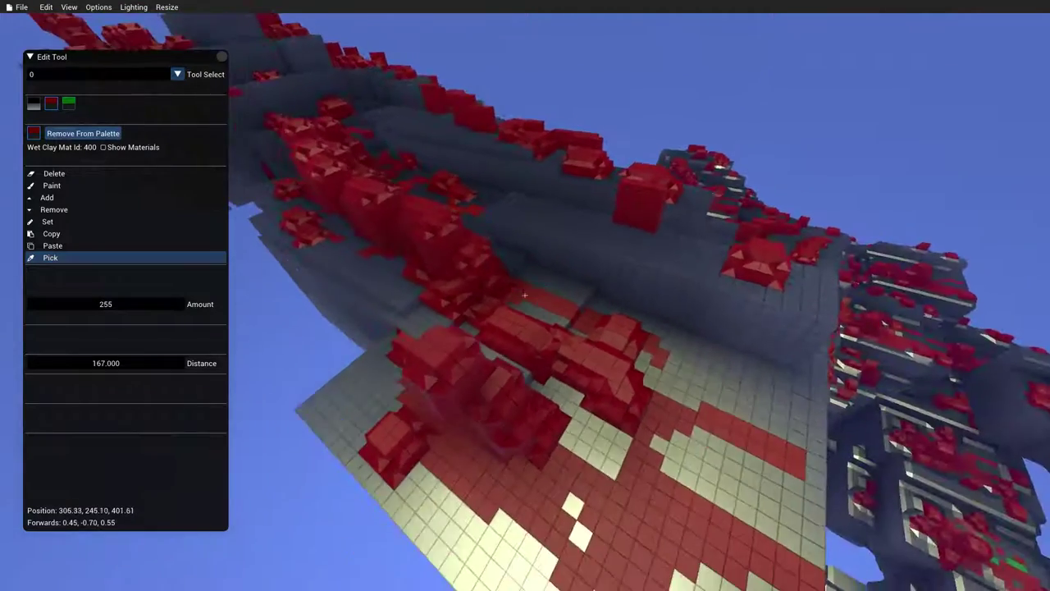
key(a)
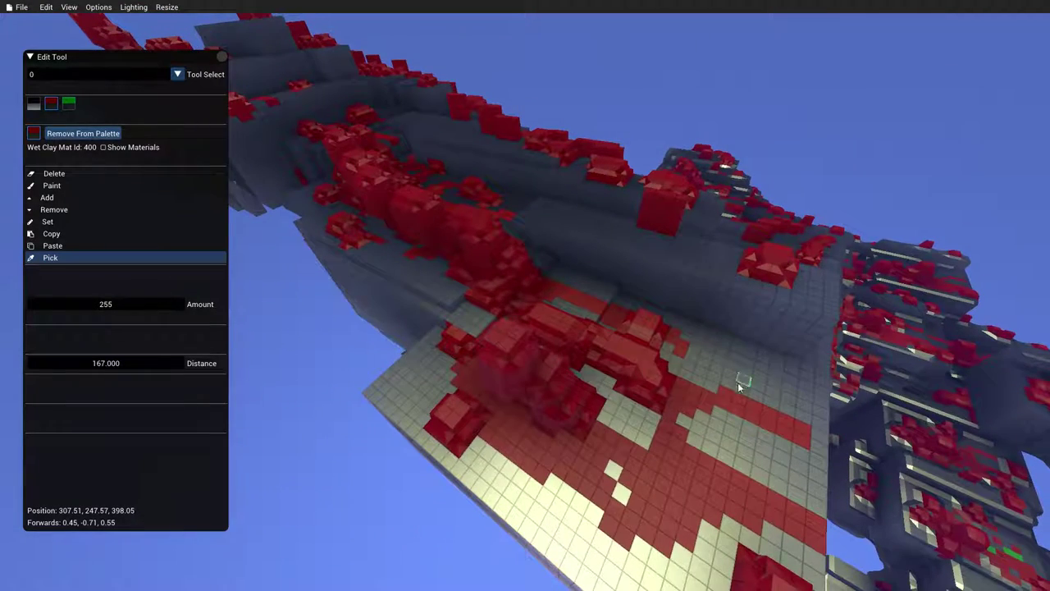
key(w)
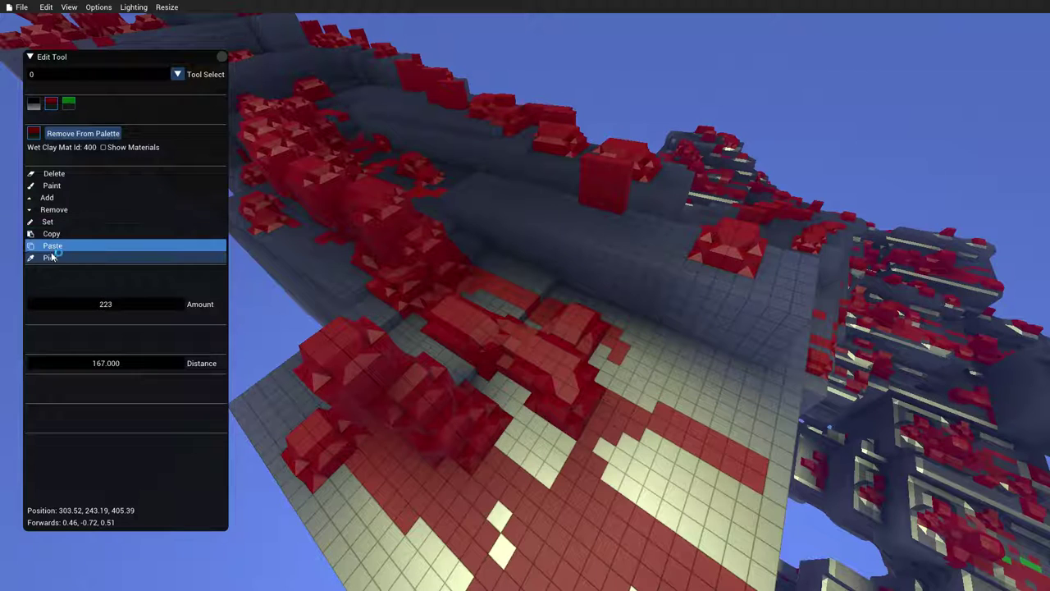
Step: Switch to Set mode with the green material and place a size 2 cube on the painted surface
click(48, 222)
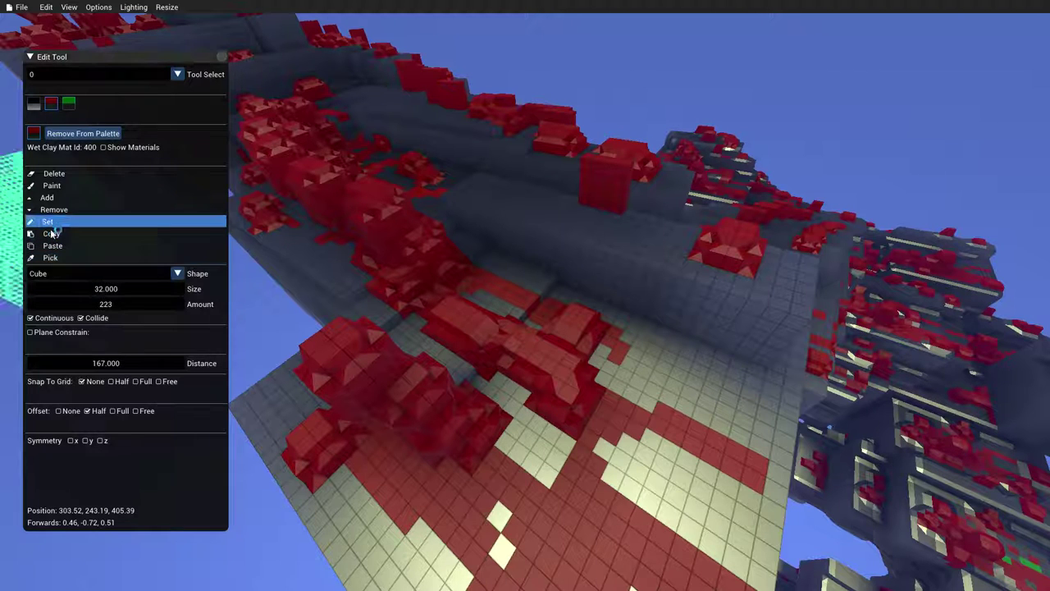
click(70, 104)
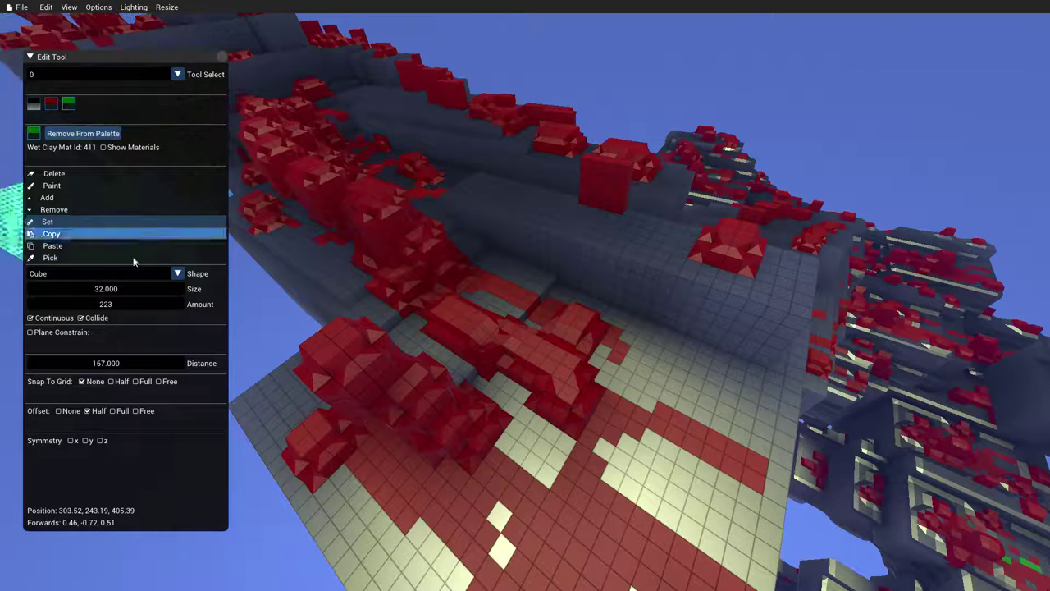
double_click(90, 292)
text(2)
key(Return)
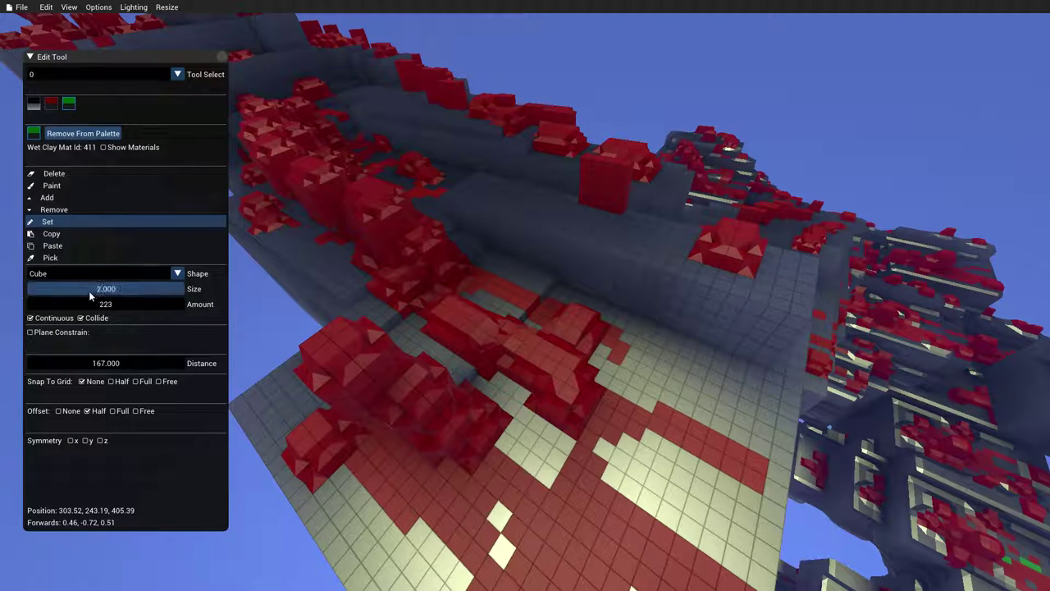
click(664, 433)
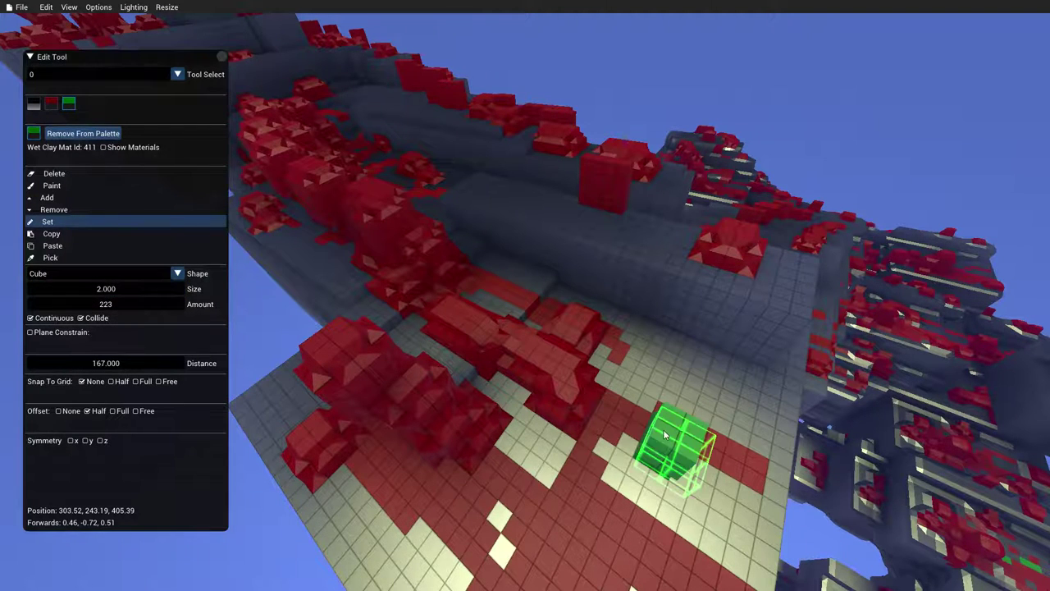
Step: Turn off Continuous and set several separate size 2 green cubes on the pale and red surface near the model's edge
click(50, 323)
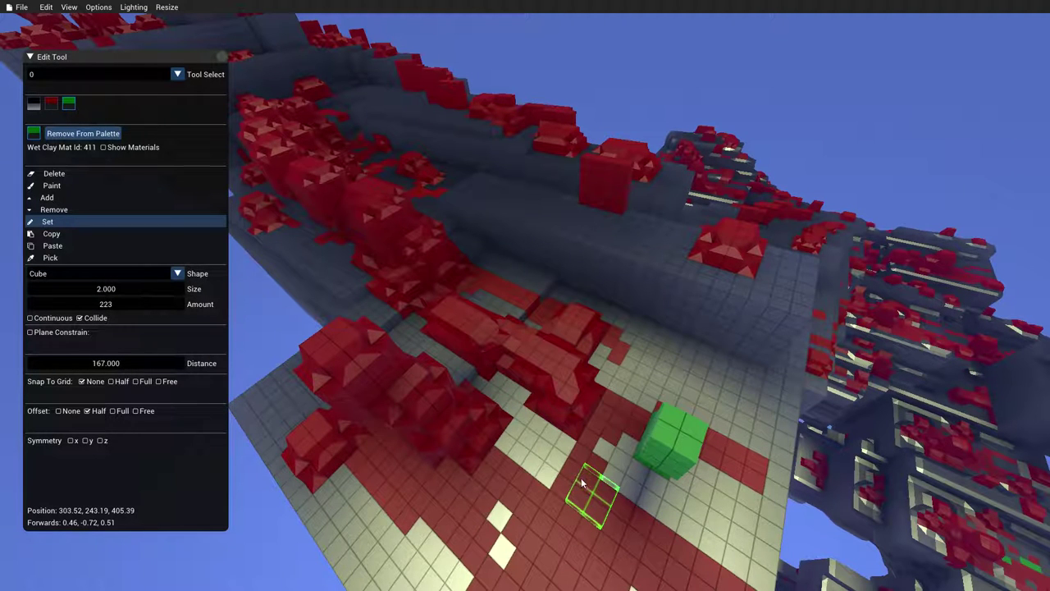
key(d)
right_drag(585, 485, 545, 497)
click(519, 354)
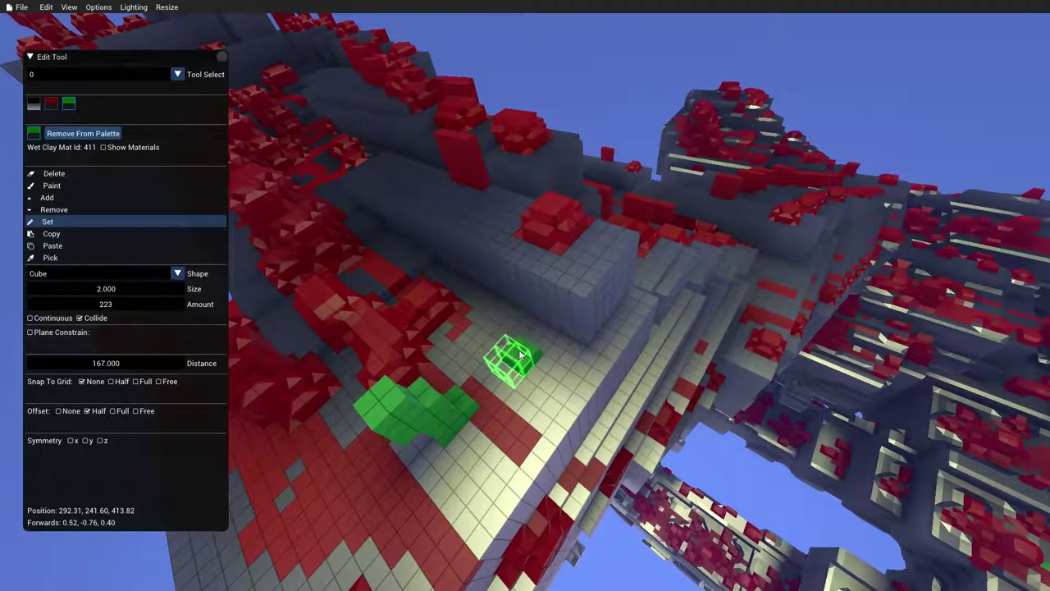
click(566, 397)
right_drag(567, 396, 525, 295)
key(a)
right_drag(550, 468, 532, 482)
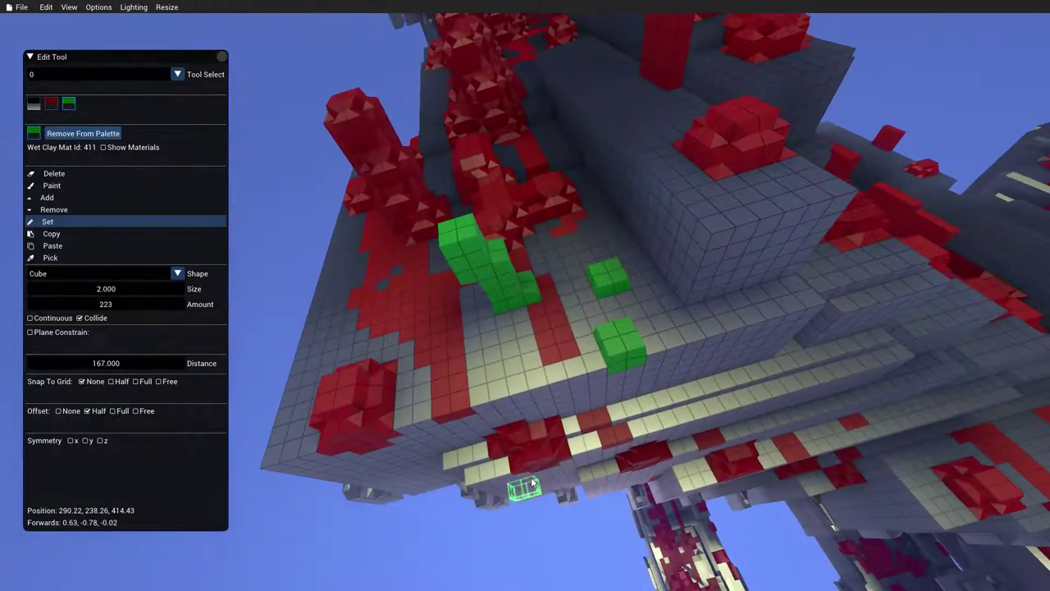
click(540, 352)
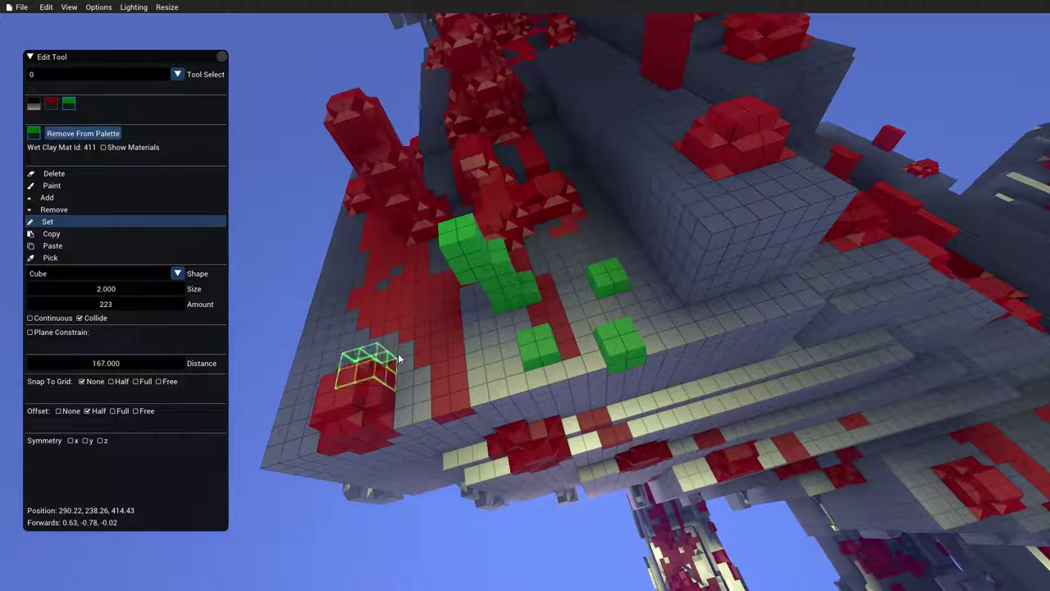
Step: Switch to Add mode, add a green cube beside the edge's red cluster, and build up a neighbouring green cube with Offset set to Full
click(55, 198)
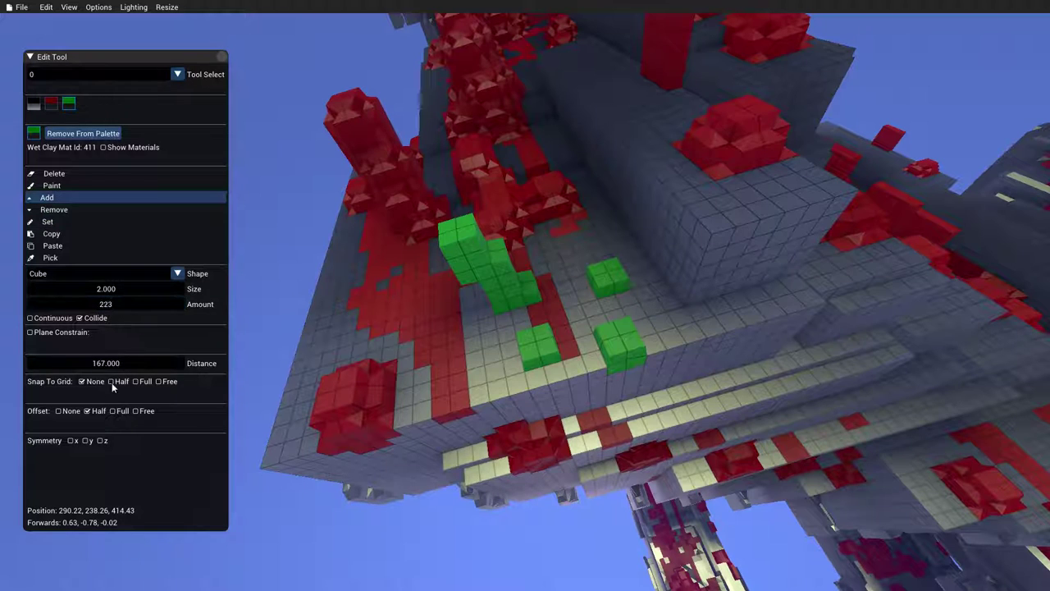
click(453, 379)
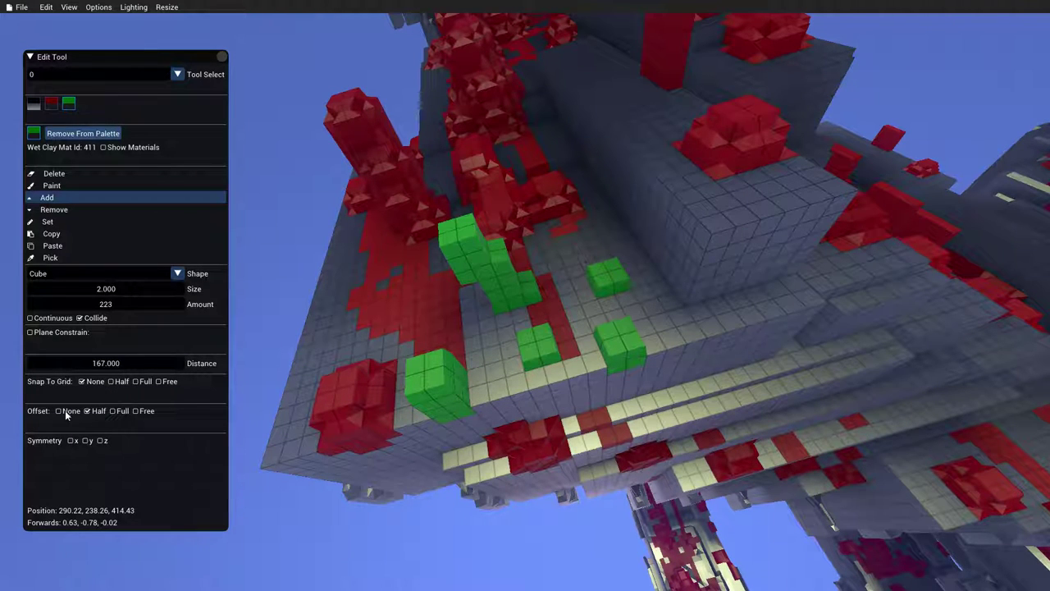
click(121, 413)
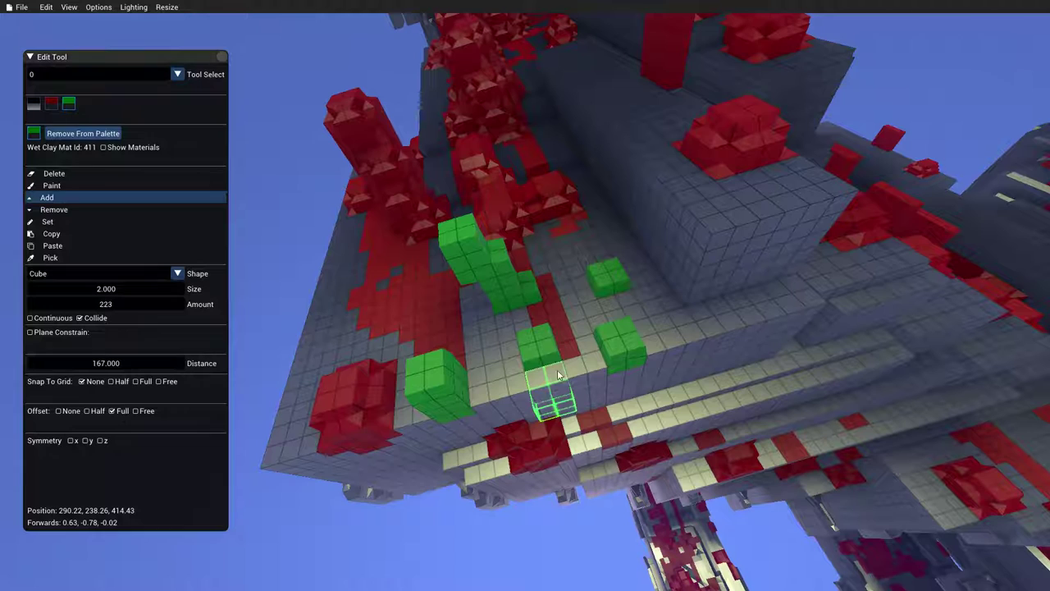
click(620, 343)
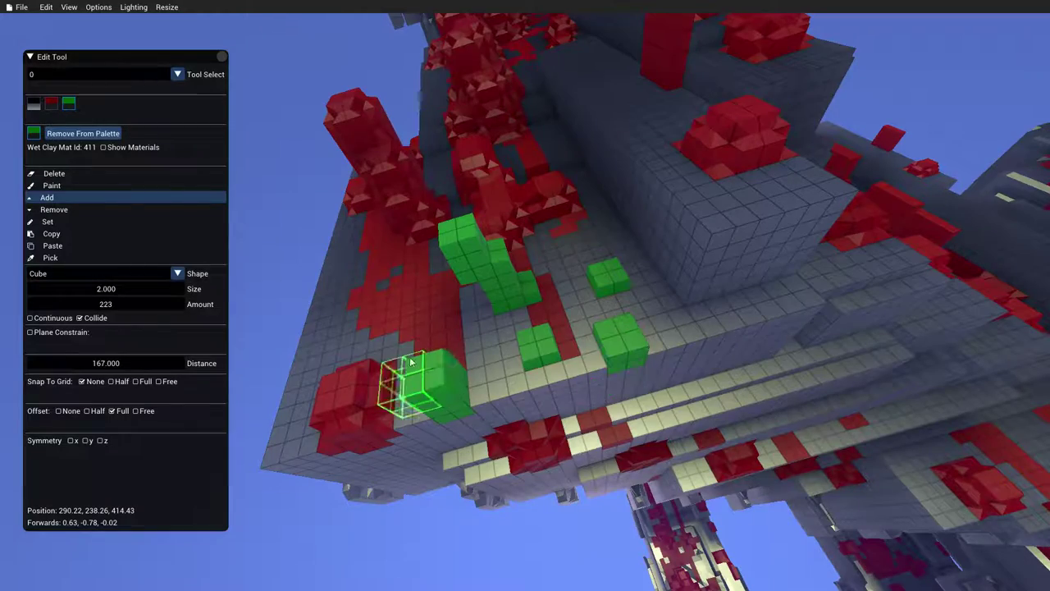
Step: Add green material to the large green cube next to the red cluster, filling out its outer corner
right_drag(436, 370, 566, 262)
key(w)
key(a)
key(a)
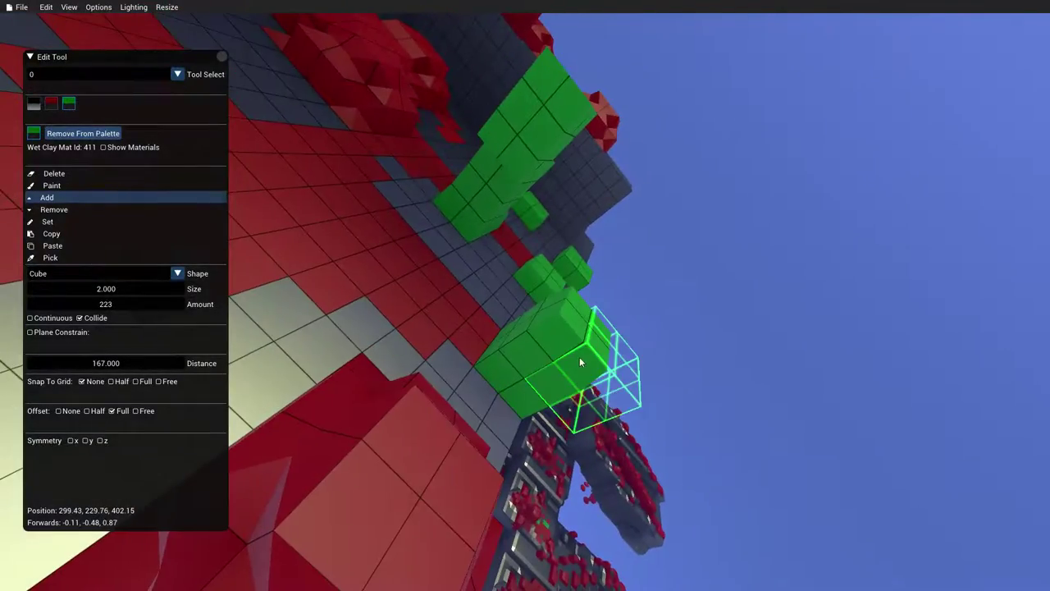
click(553, 343)
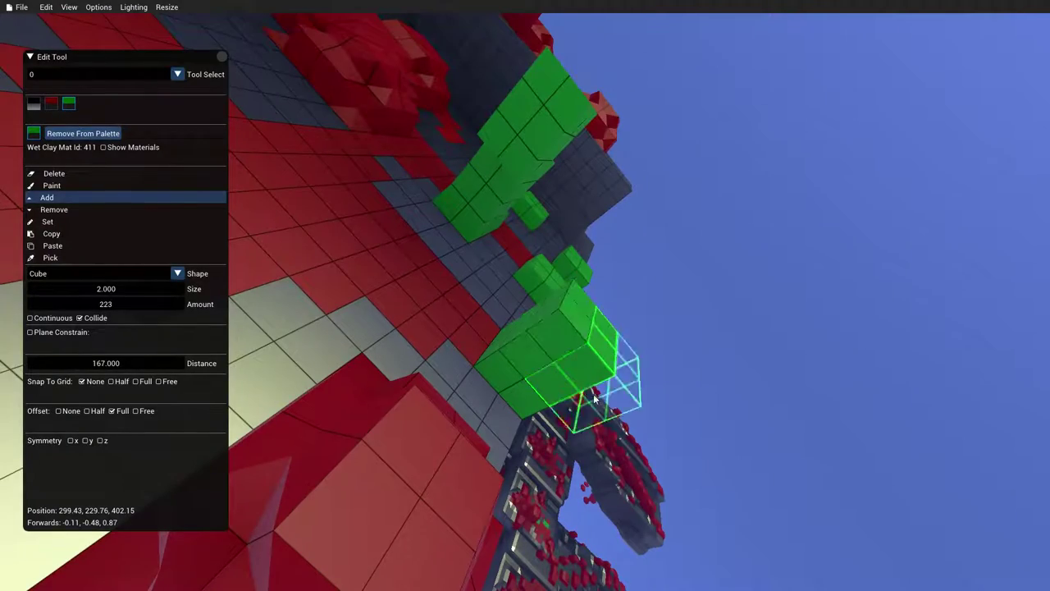
Step: Switch to Remove mode with an amount of 20 and Offset None, and shave the middle of the green column
right_drag(527, 132, 521, 134)
key(d)
key(d)
mouse_move(525, 295)
right_down()
mouse_move(402, 295)
mouse_move(525, 296)
right_up()
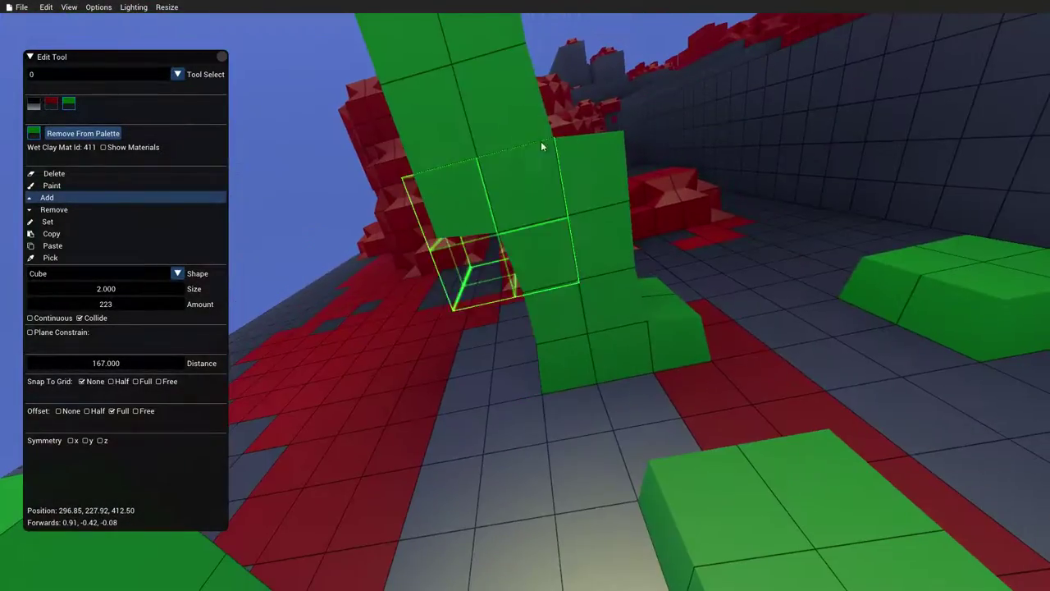
click(76, 213)
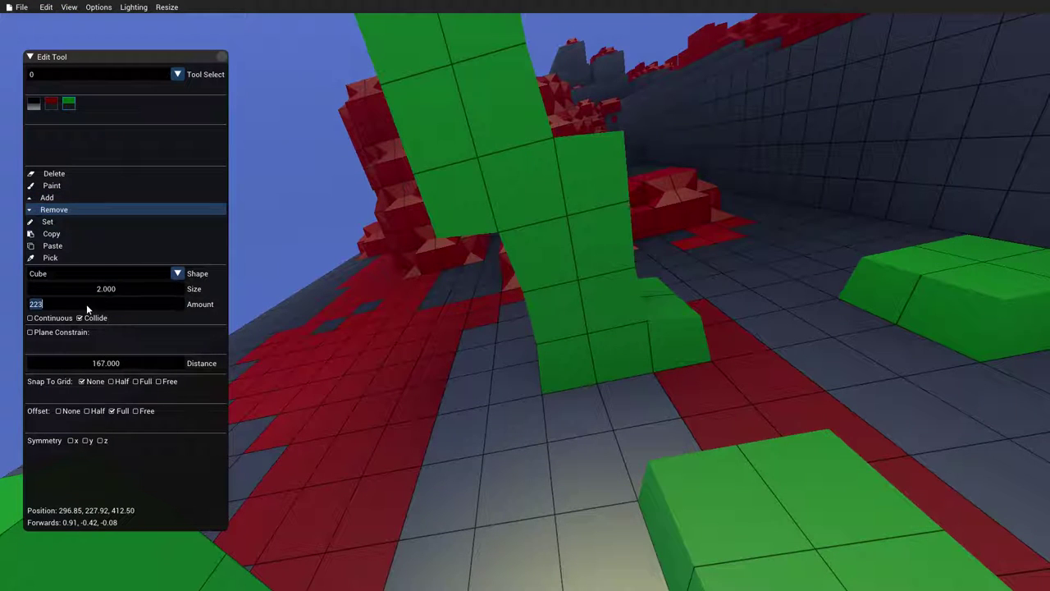
text(20)
key(Return)
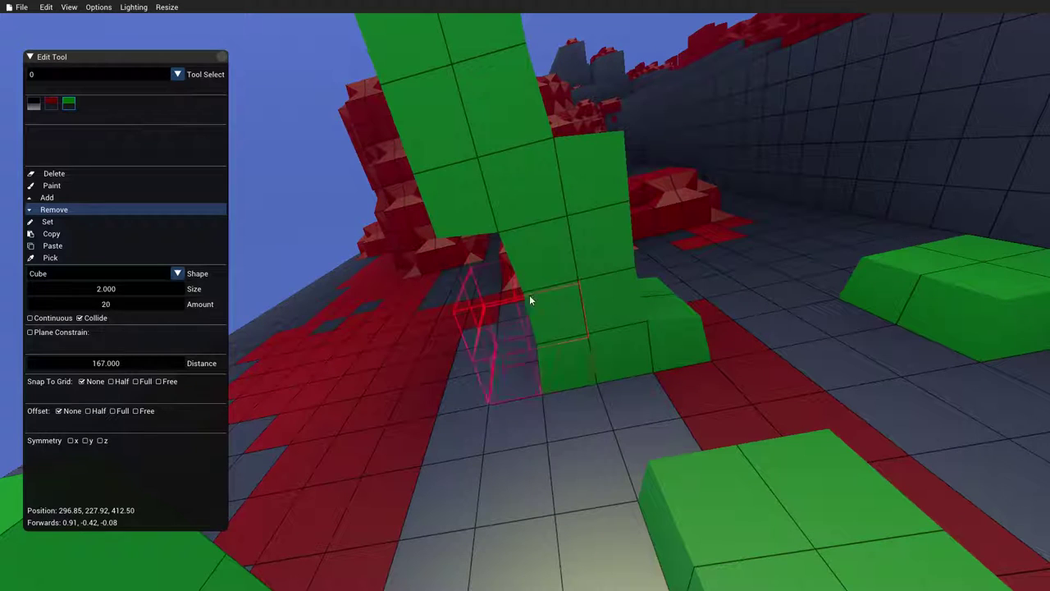
click(590, 264)
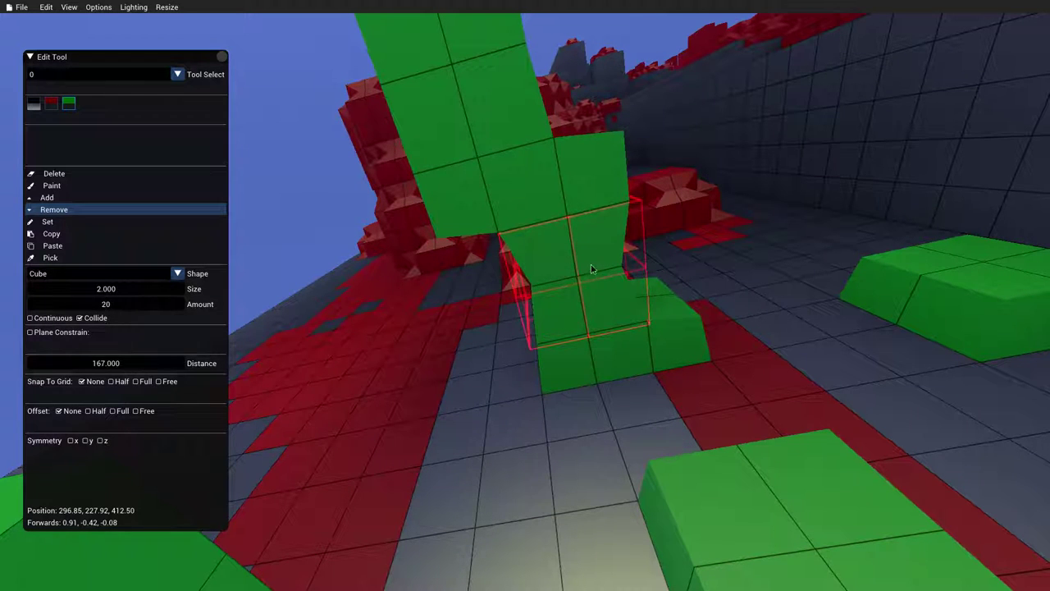
click(561, 197)
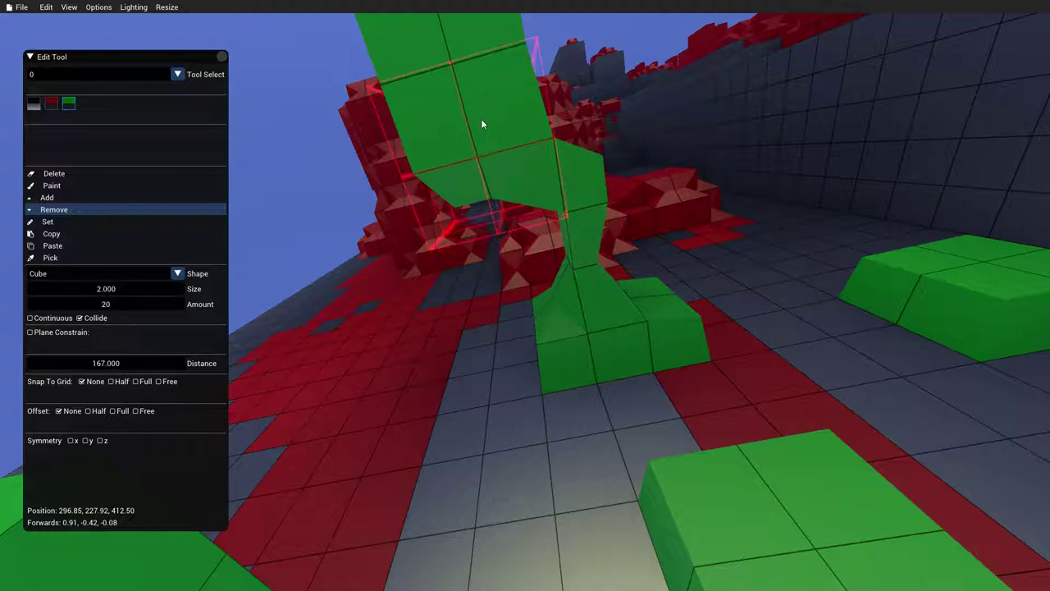
Step: Shave material off the top of the green column from its other side
key(a)
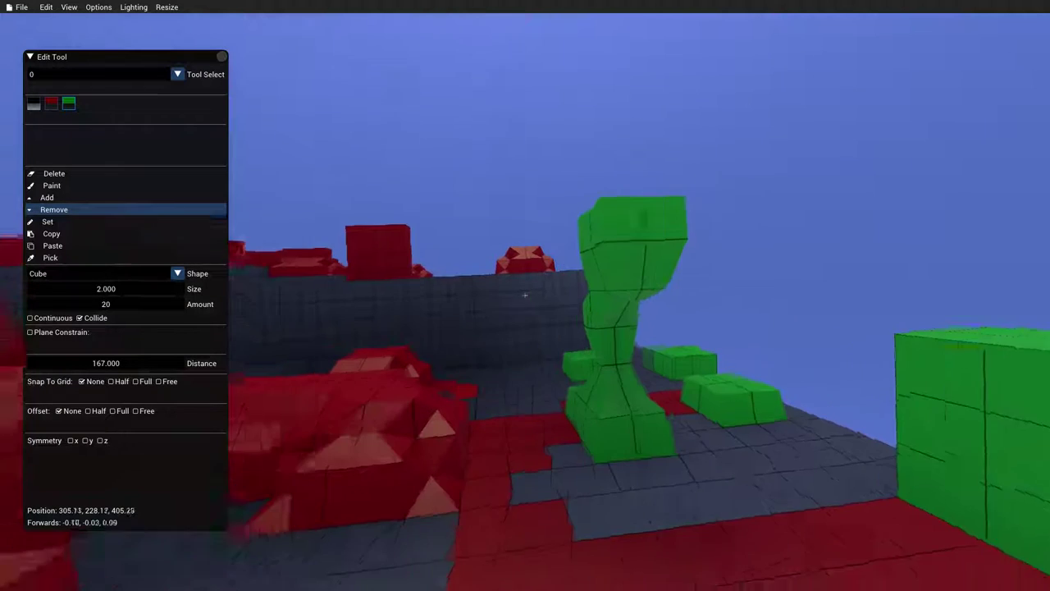
right_drag(328, 111, 636, 172)
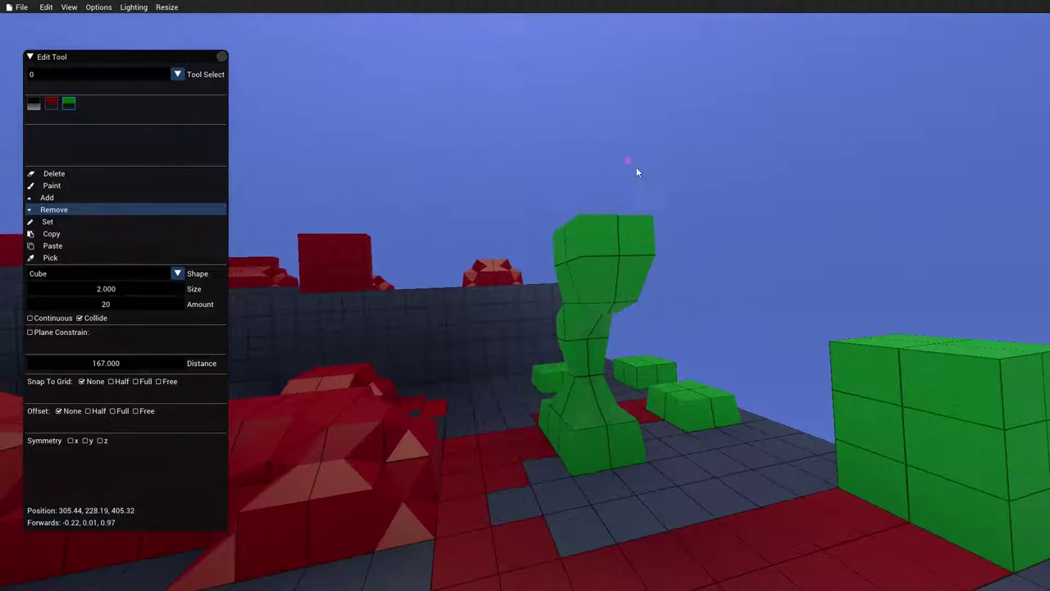
click(606, 249)
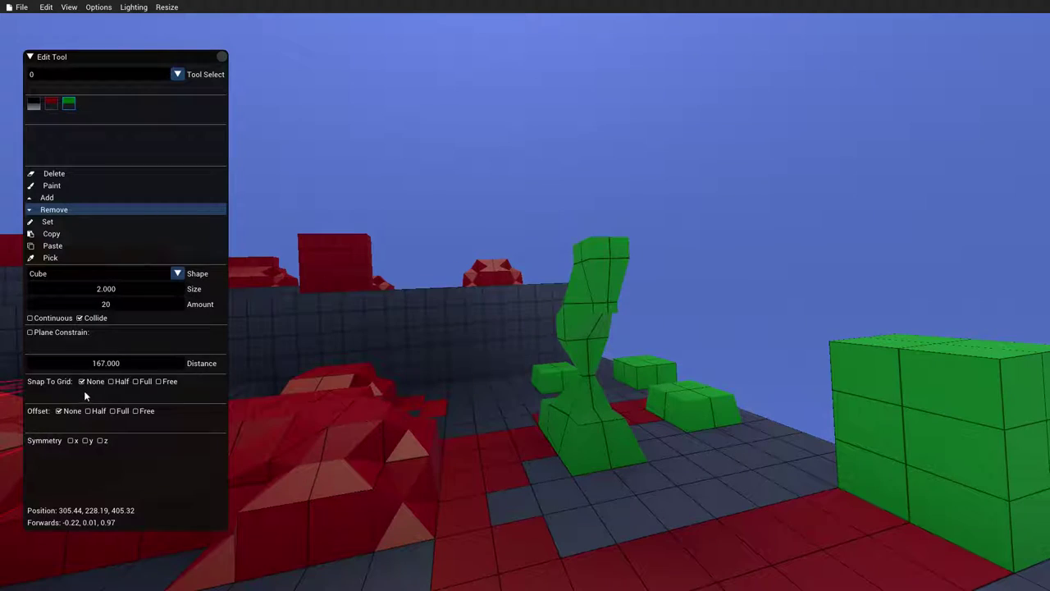
Step: Turn on Continuous, set the size to 4, and carve uneven grooves across the pale stepped surface
click(51, 319)
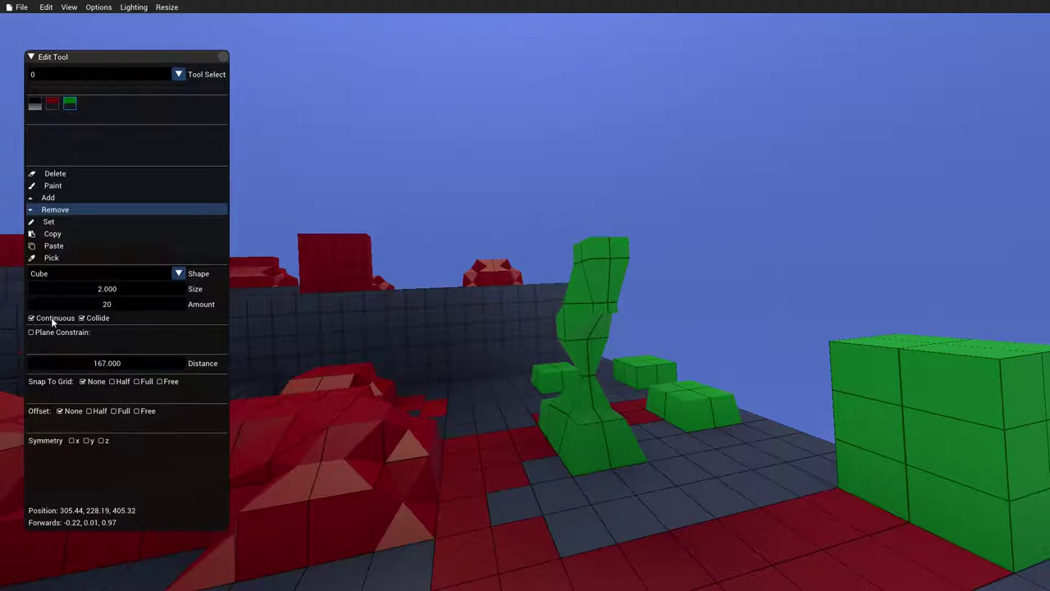
key(s)
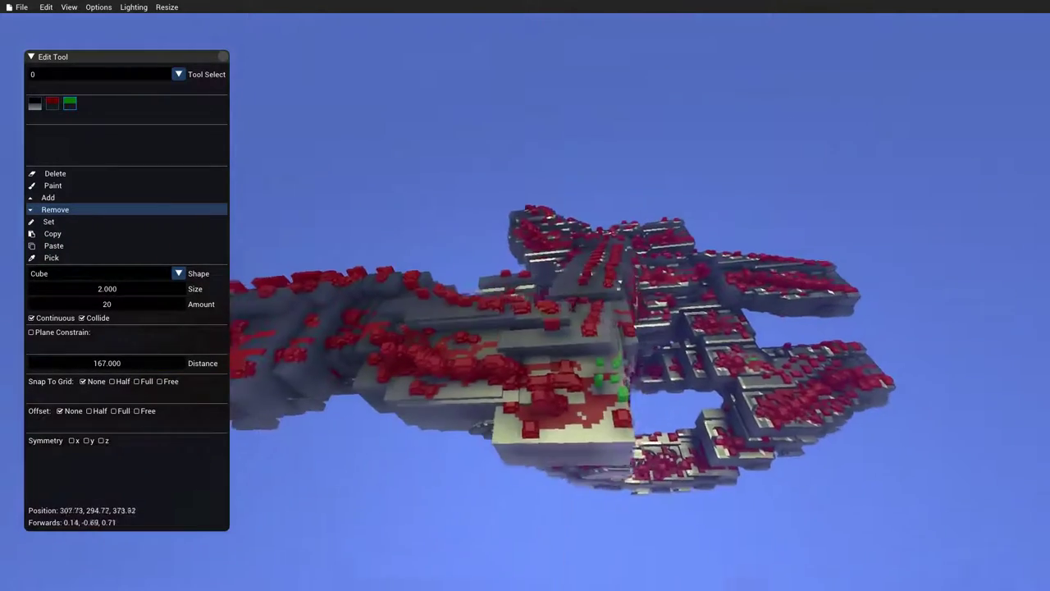
key(a)
key(w)
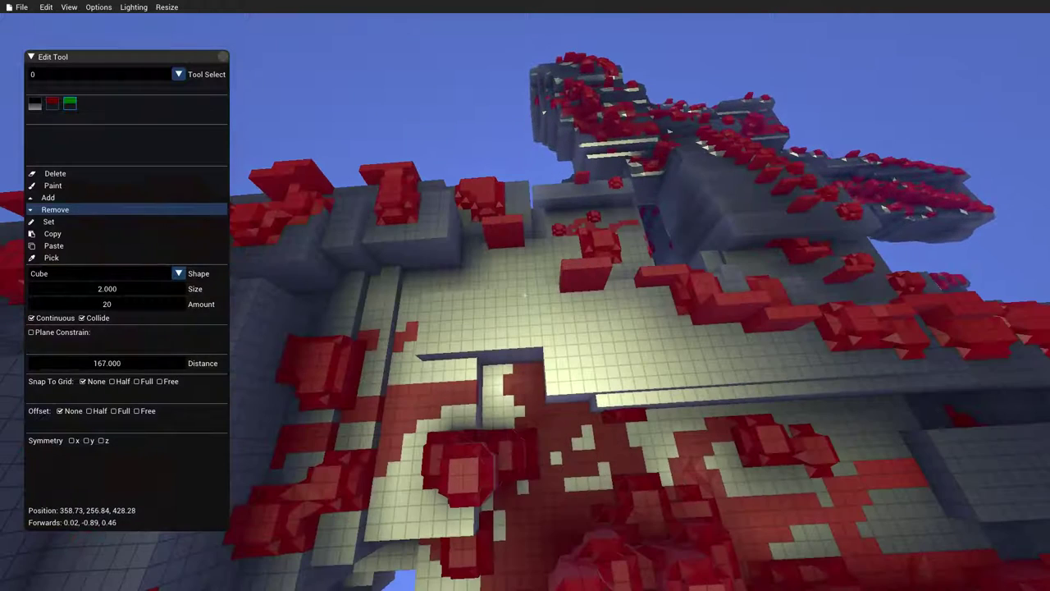
double_click(98, 294)
text(4)
key(Return)
mouse_move(452, 328)
mouse_down()
mouse_move(502, 323)
mouse_move(655, 343)
mouse_move(568, 323)
mouse_move(619, 339)
mouse_move(477, 313)
mouse_move(779, 385)
mouse_move(658, 384)
mouse_move(820, 374)
mouse_move(738, 382)
mouse_move(487, 304)
mouse_move(429, 315)
mouse_up()
drag(407, 356, 437, 338)
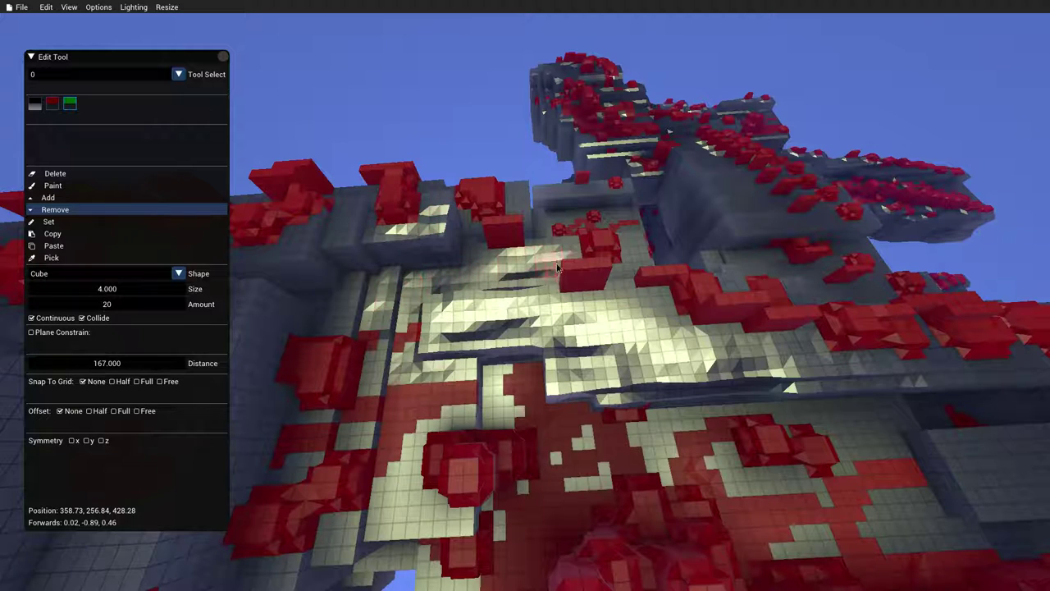
mouse_move(557, 268)
mouse_down()
mouse_move(623, 303)
mouse_move(641, 351)
mouse_move(599, 379)
mouse_up()
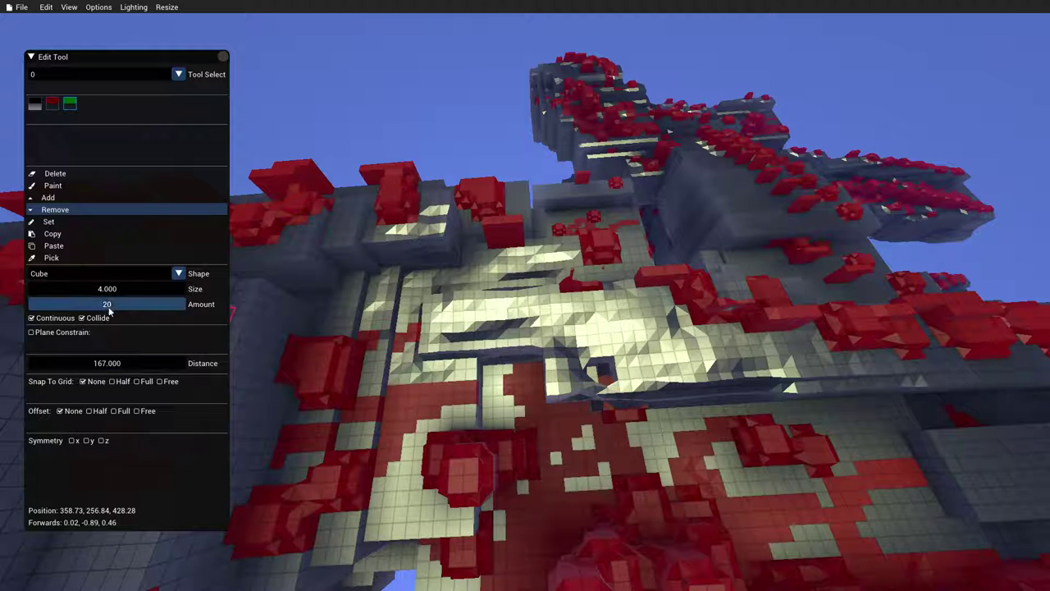
Step: Deepen the hole in the carved pale surface and wear down the grey ridge beside it
click(595, 327)
key(d)
mouse_move(595, 327)
right_down()
mouse_move(525, 296)
mouse_move(595, 348)
right_up()
key(a)
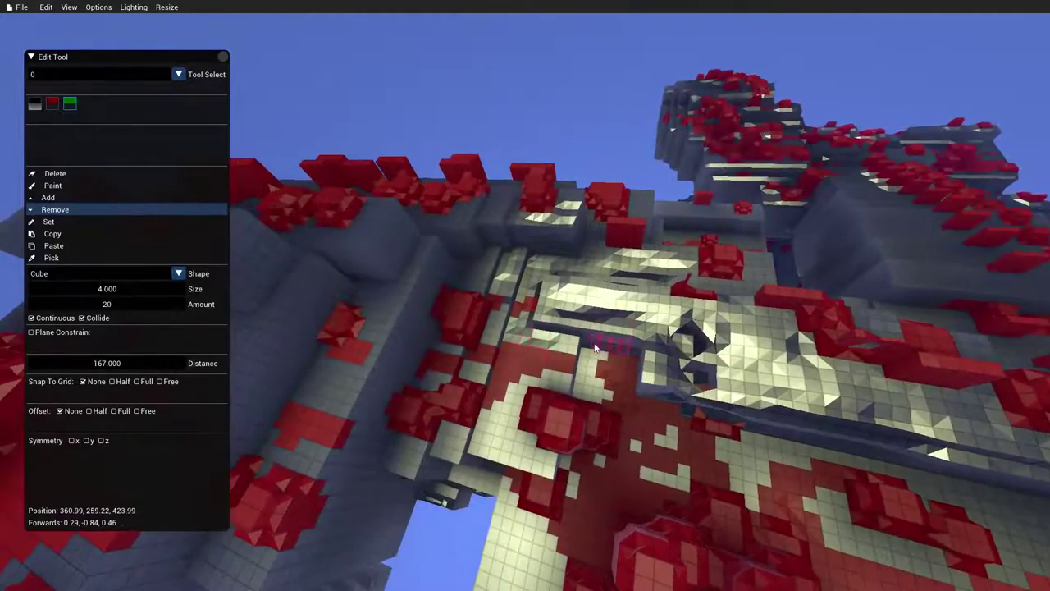
mouse_move(393, 294)
mouse_down()
mouse_move(394, 310)
mouse_move(433, 281)
mouse_move(423, 320)
mouse_move(353, 374)
mouse_up()
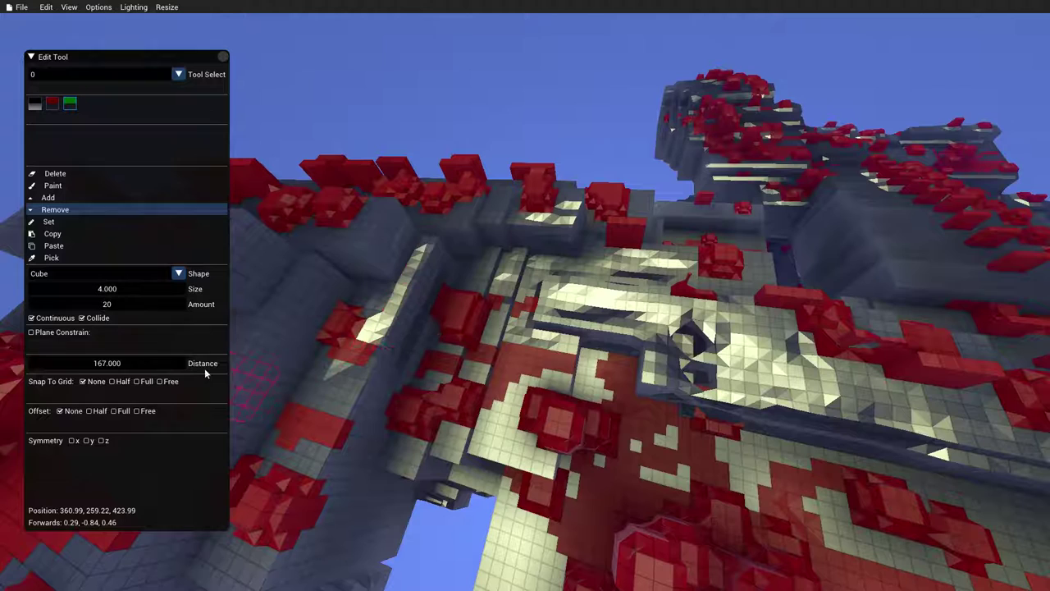
Step: Set the amount to 2550 and dig large holes through the pale carved surface
double_click(100, 305)
text(255)
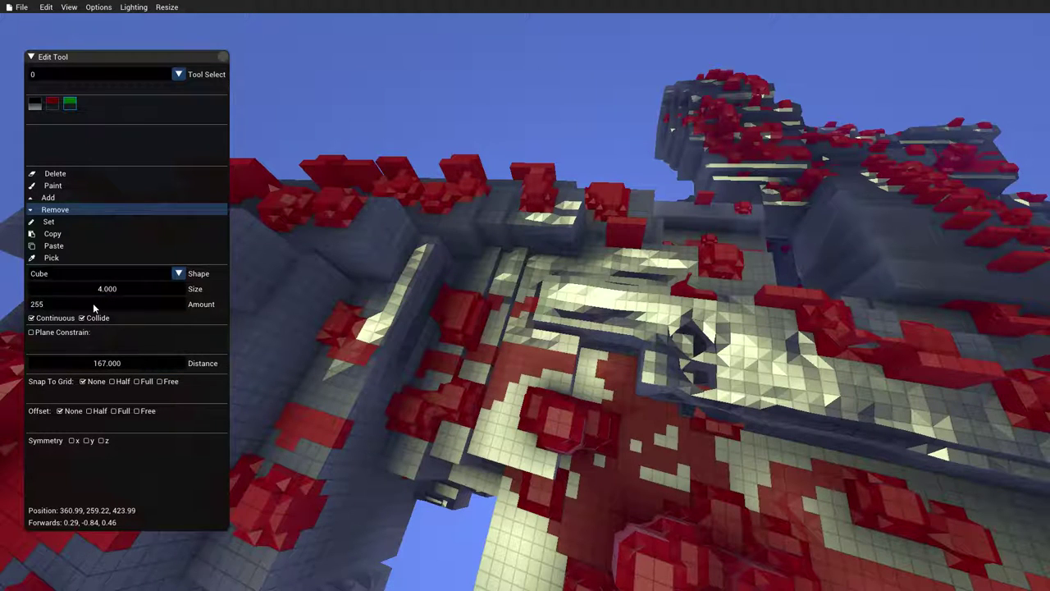
text(0)
key(Return)
right_drag(558, 328, 521, 378)
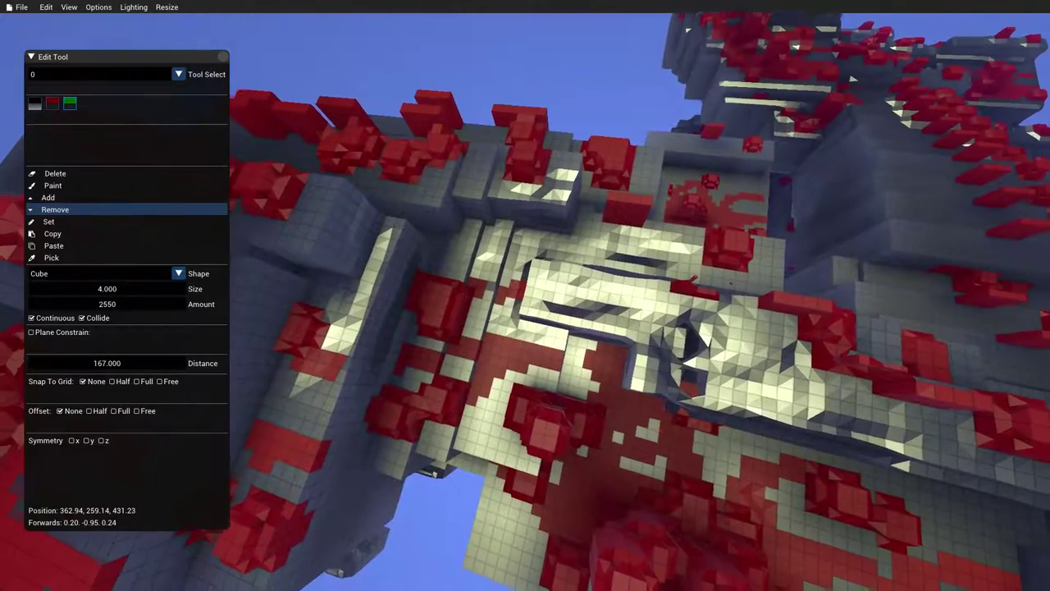
click(611, 309)
key(w)
right_drag(613, 308, 644, 355)
key(d)
click(668, 299)
key(d)
right_drag(668, 300, 574, 296)
click(530, 286)
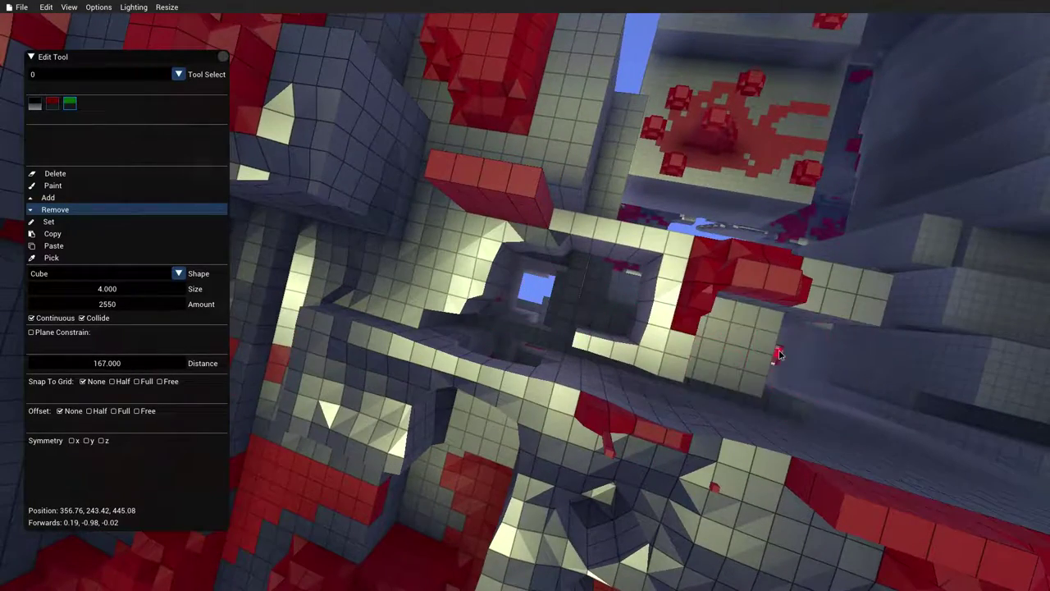
Step: Cut jagged holes into the grey block structure beyond the dug-out surface with the size 4 cube
click(776, 354)
key(d)
right_drag(777, 354, 764, 352)
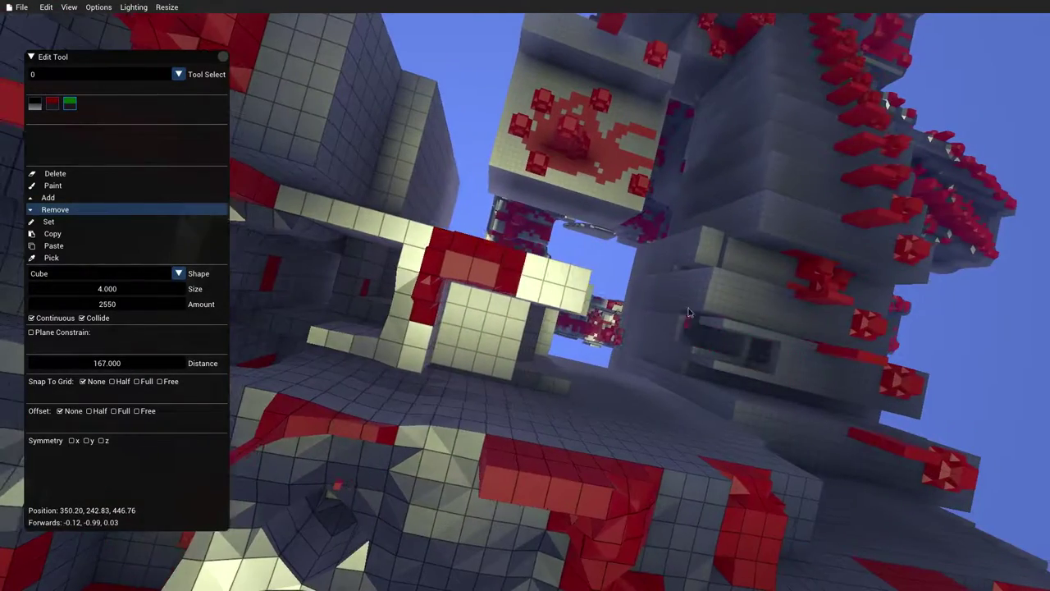
mouse_move(690, 311)
mouse_down()
mouse_move(736, 342)
mouse_move(783, 346)
mouse_move(771, 304)
mouse_up()
key(d)
right_drag(771, 303, 730, 304)
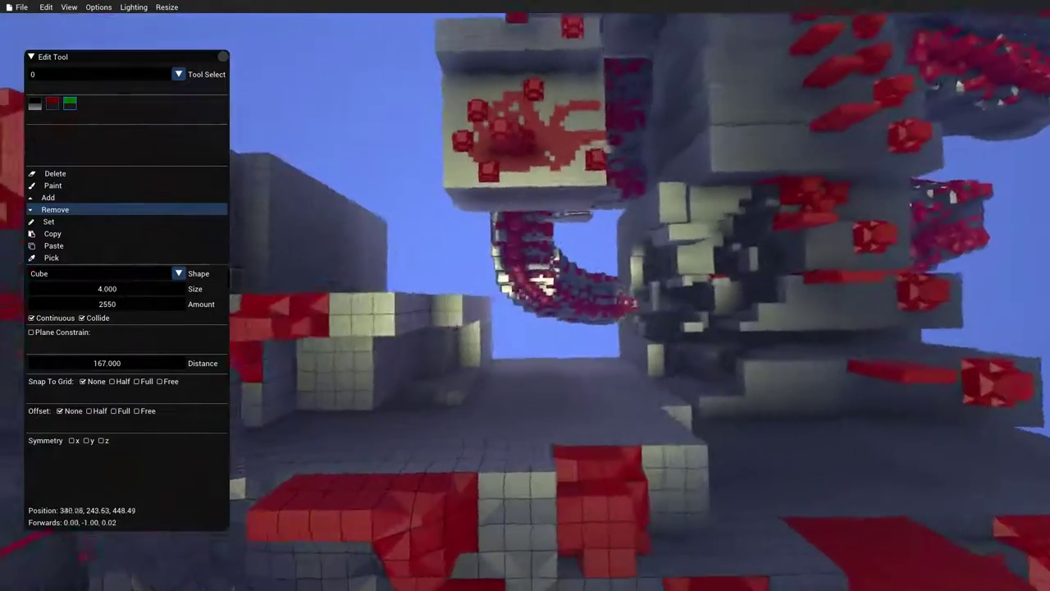
right_drag(845, 287, 818, 287)
key(s)
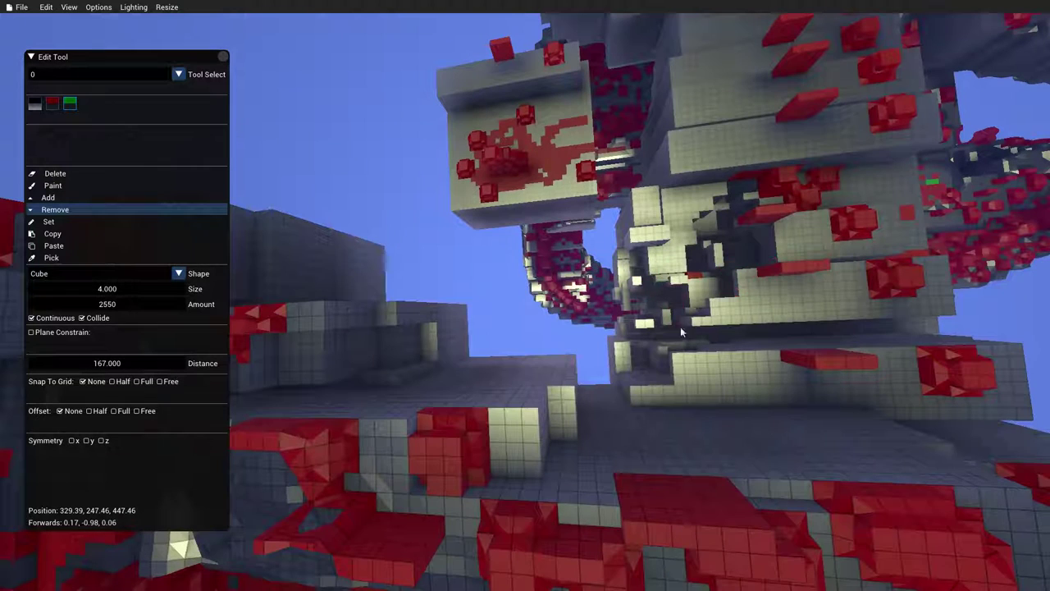
Step: Change the shape to Sphere with size 8 and carve further holes into the damaged grey structure
click(78, 275)
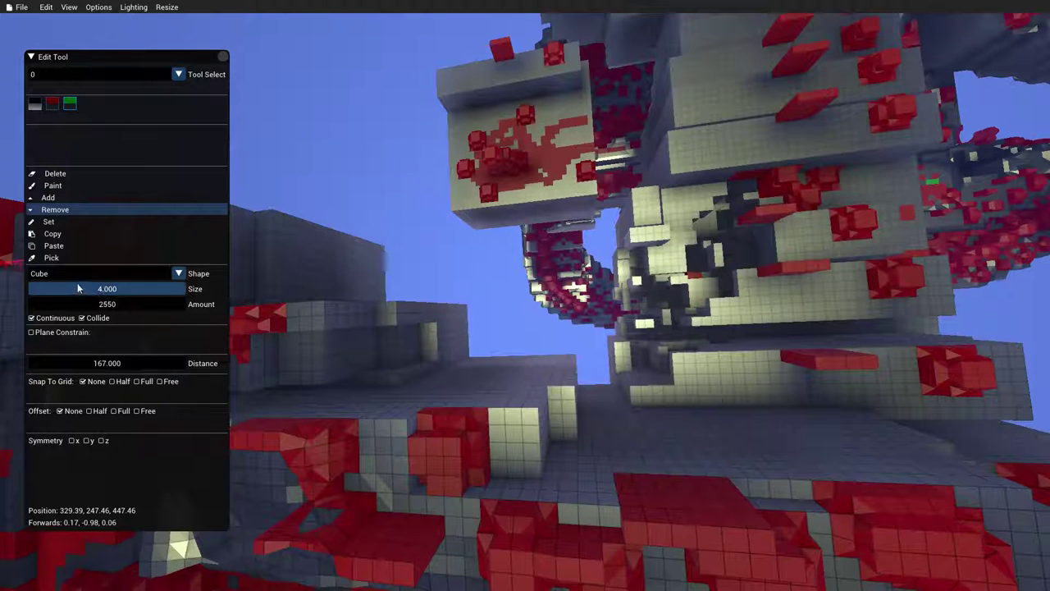
click(70, 289)
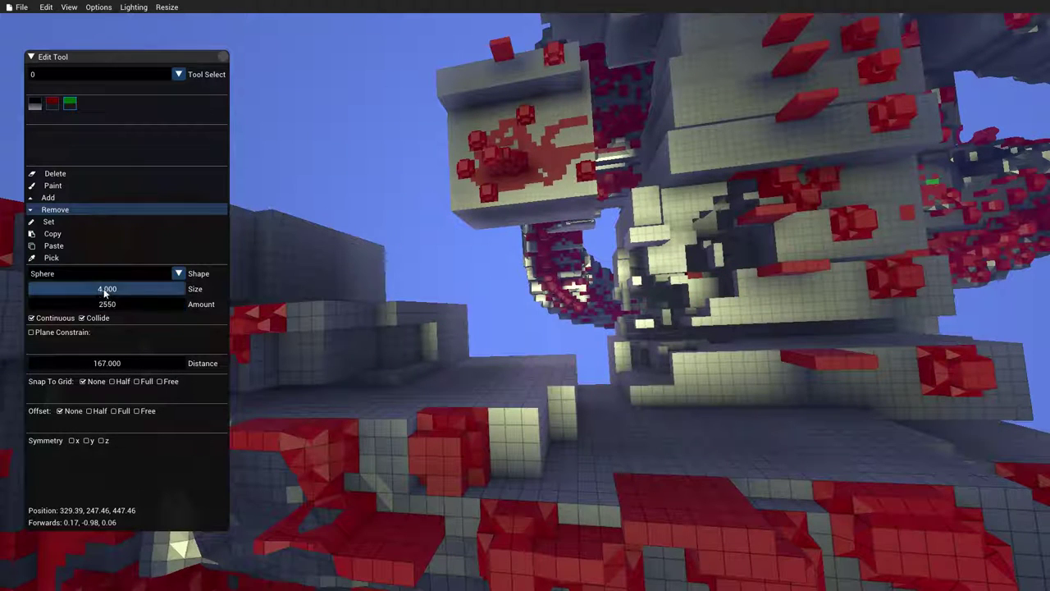
double_click(93, 289)
text(8)
key(Return)
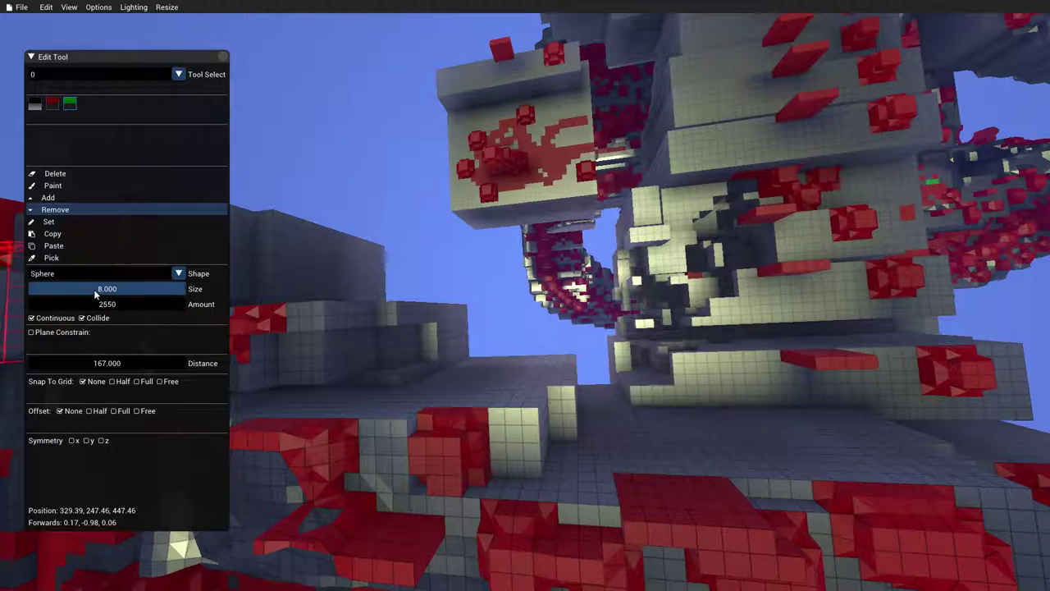
click(764, 358)
click(757, 288)
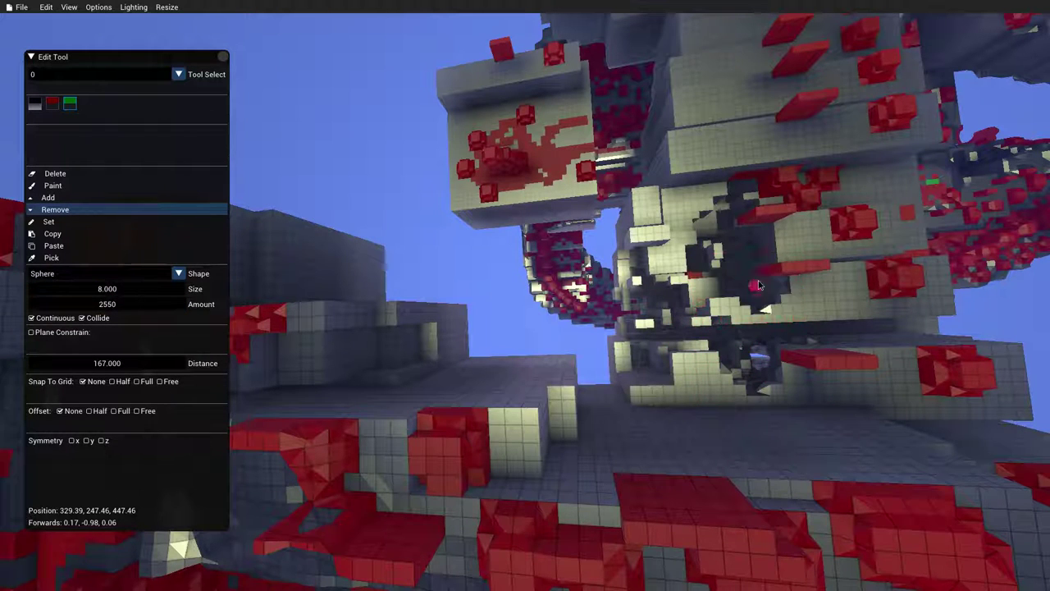
Step: Carve more deep round holes across the upper pale faces of the grey structure with the size 8 sphere
click(798, 286)
click(728, 113)
click(691, 167)
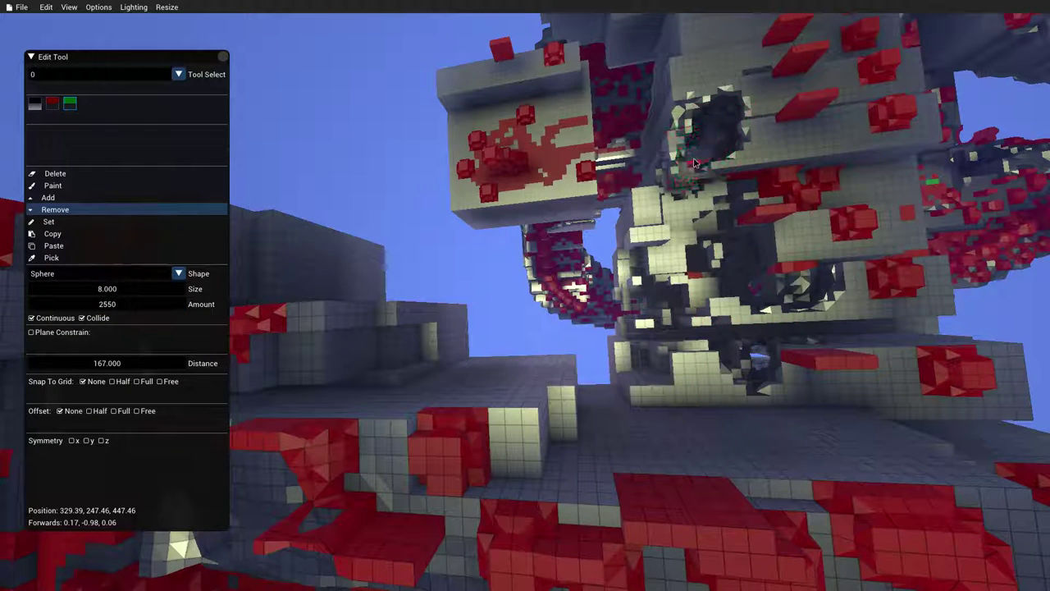
click(763, 135)
click(803, 168)
Step: Sweep the removing sphere continuously over the long grey column, hollowing out its middle section between the red blocks
key(d)
right_drag(802, 171, 798, 57)
key(d)
mouse_move(525, 295)
right_down()
mouse_move(522, 251)
mouse_move(499, 239)
mouse_move(460, 251)
mouse_move(564, 295)
right_up()
key(w)
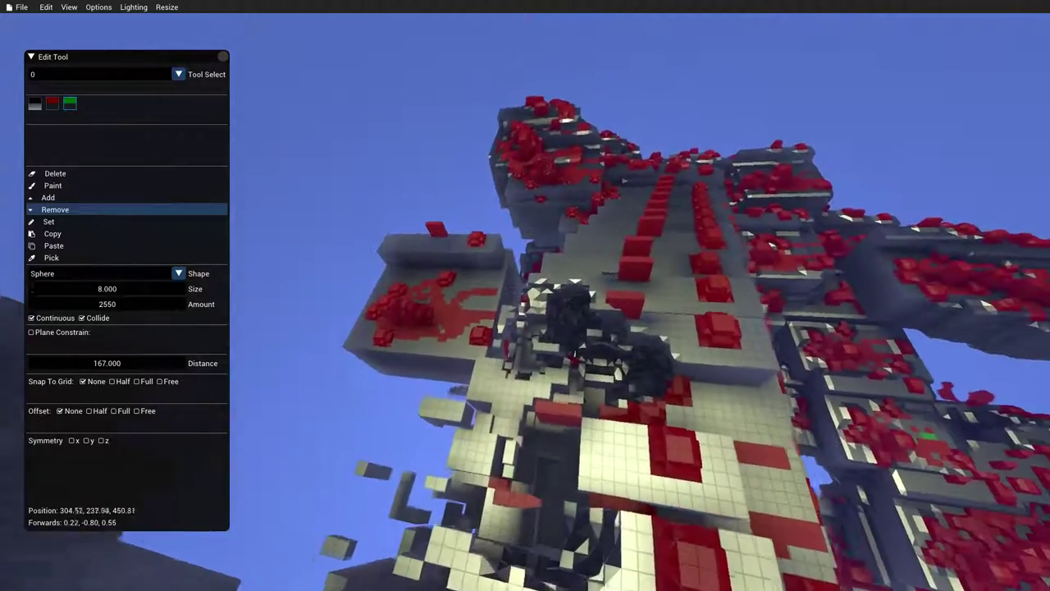
mouse_move(739, 254)
mouse_down()
mouse_move(627, 274)
mouse_move(677, 388)
mouse_move(608, 484)
mouse_move(492, 385)
mouse_move(567, 394)
mouse_move(734, 488)
mouse_move(767, 345)
mouse_move(624, 238)
mouse_move(681, 246)
mouse_move(673, 332)
mouse_up()
right_drag(673, 332, 676, 347)
key(d)
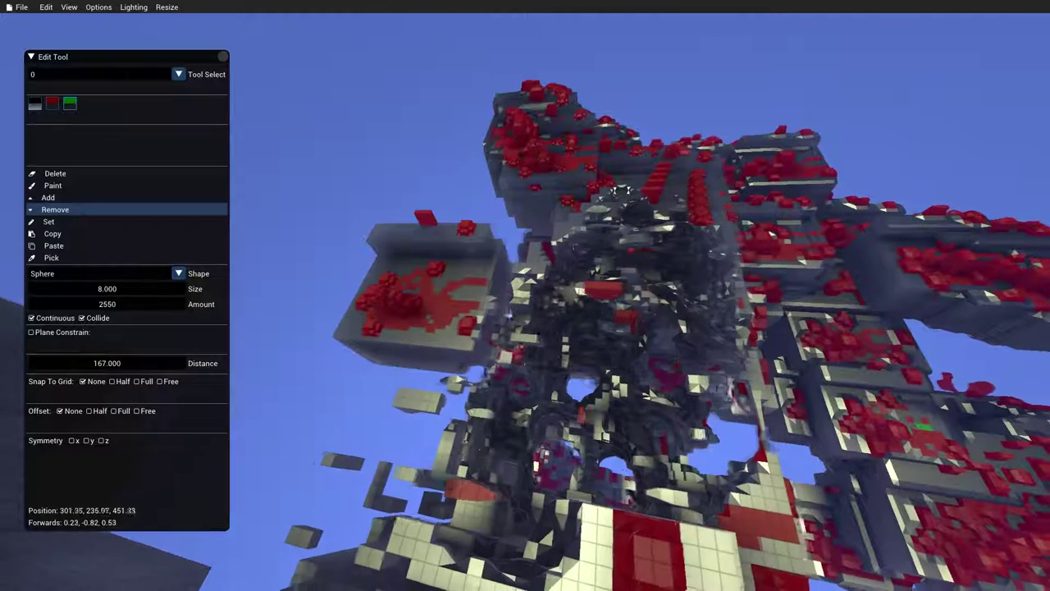
Step: Switch to Delete mode and cut a spherical piece out of the floating red-painted platform
click(46, 174)
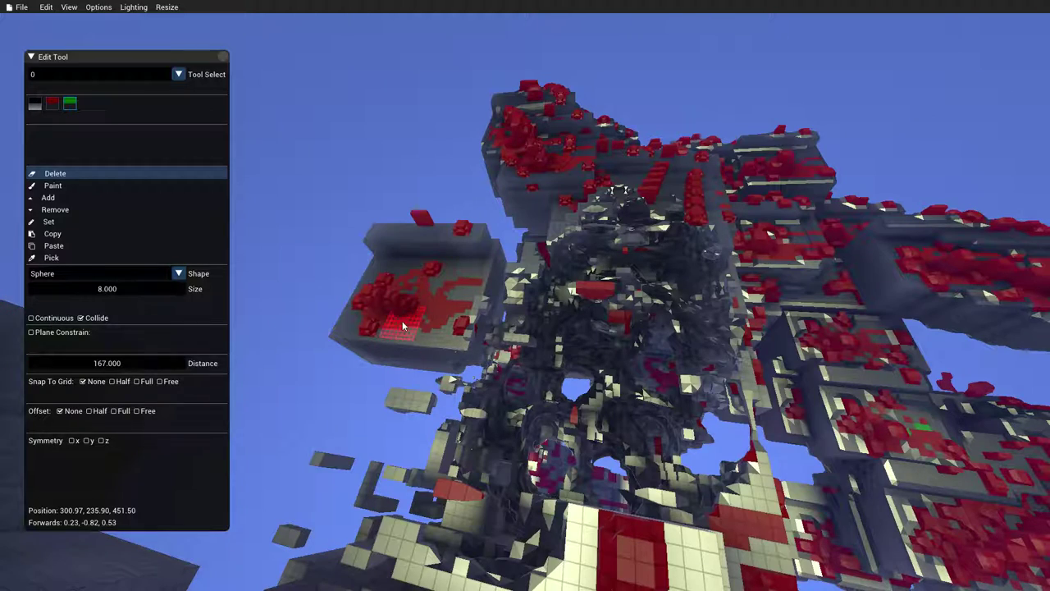
key(w)
right_drag(423, 321, 274, 357)
key(w)
key(w)
click(547, 330)
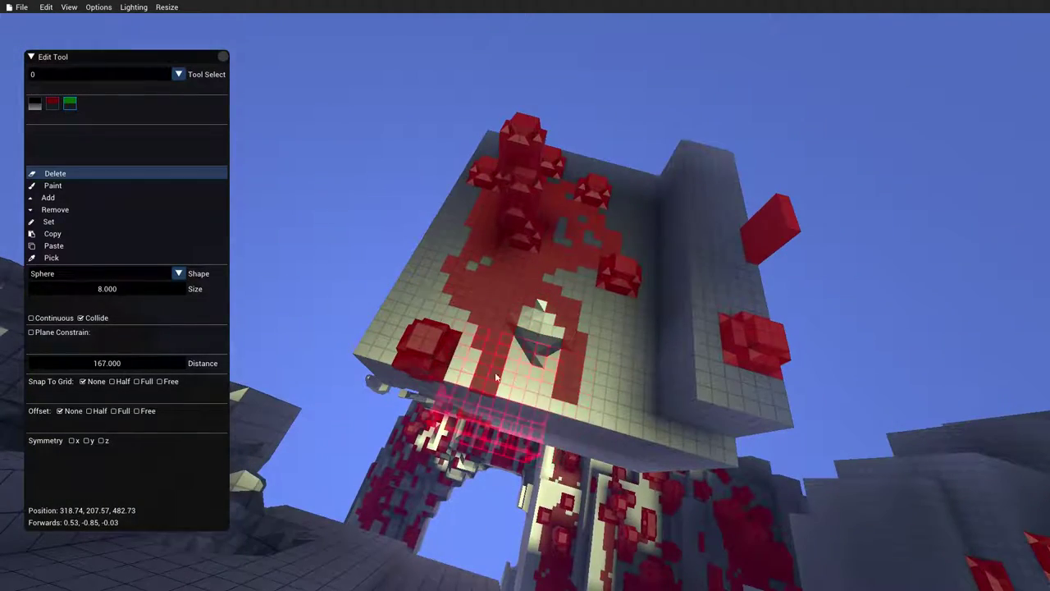
Step: Change the deletion shape to Cube and delete size 8 cubes from the front edge of the red-painted platform
click(90, 273)
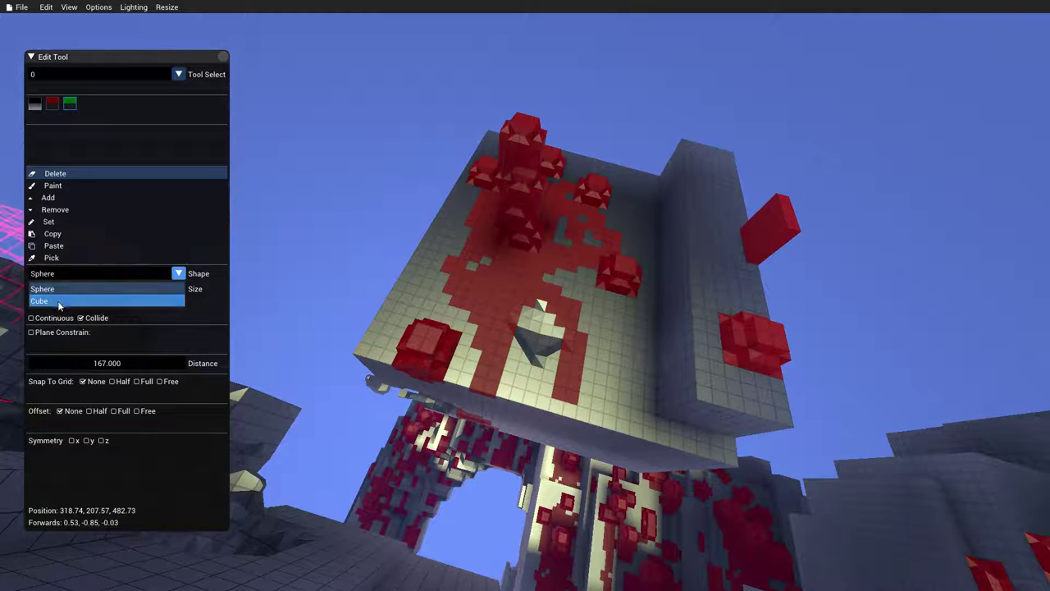
click(49, 301)
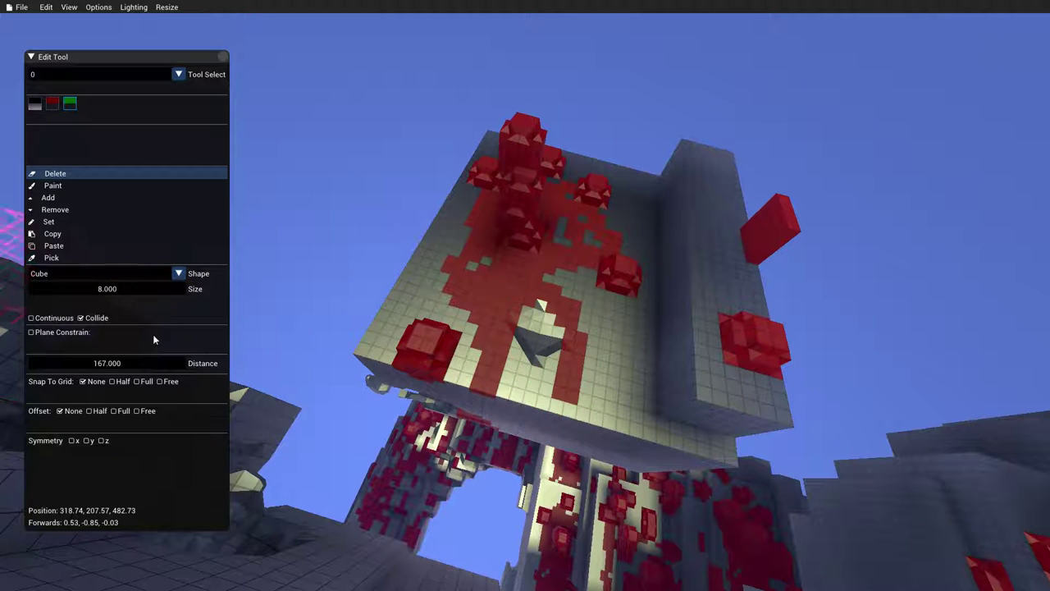
click(579, 353)
key(d)
right_drag(591, 366, 612, 368)
mouse_move(565, 304)
right_down()
mouse_move(513, 302)
mouse_move(533, 307)
right_up()
key(s)
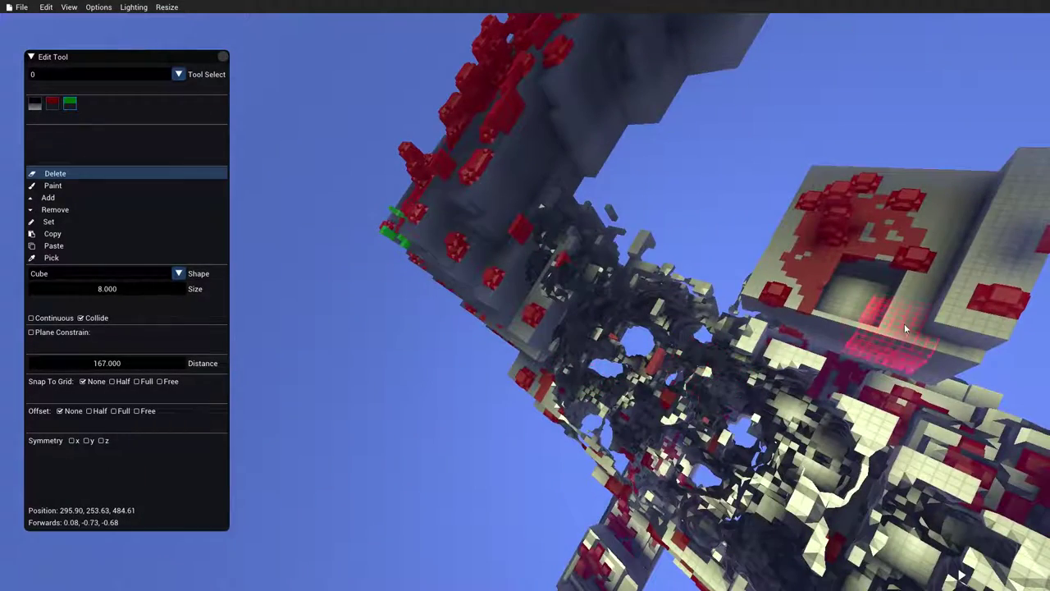
click(902, 318)
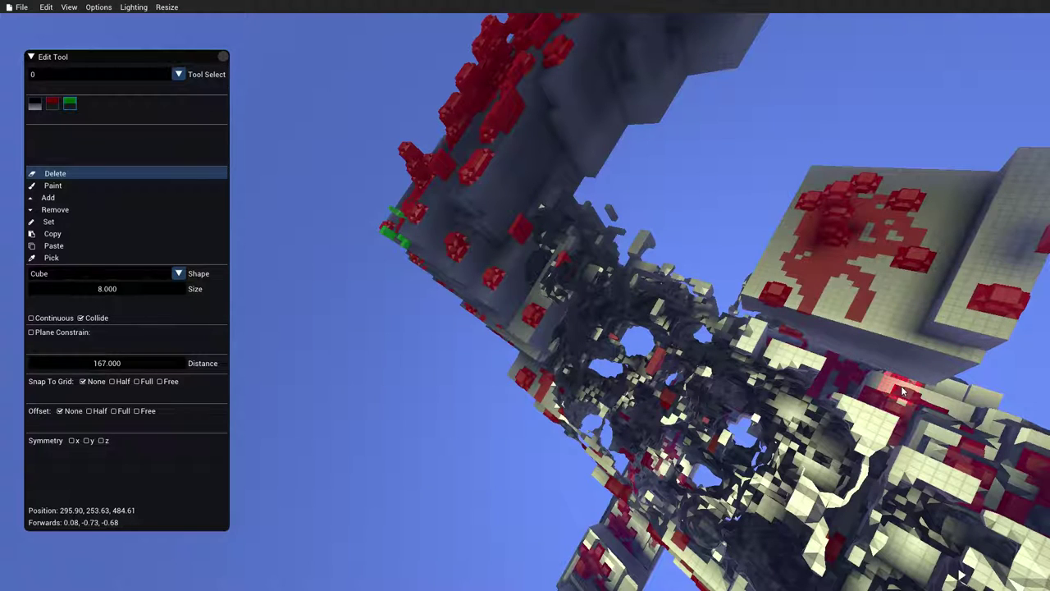
Step: Undo and redo the recent deletions in the red-painted platform, leaving them undone
key(ctrl+y)
key(ctrl+y)
key(ctrl+y)
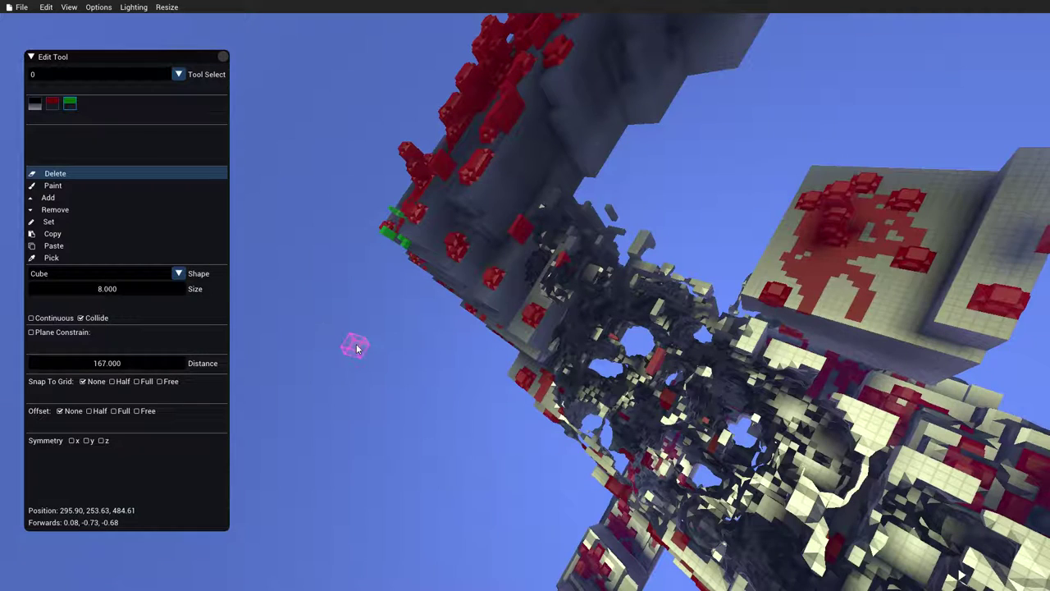
Step: Start leaving the edited voxel scene, up to the choice of whether to save the changes
right_drag(372, 339, 316, 328)
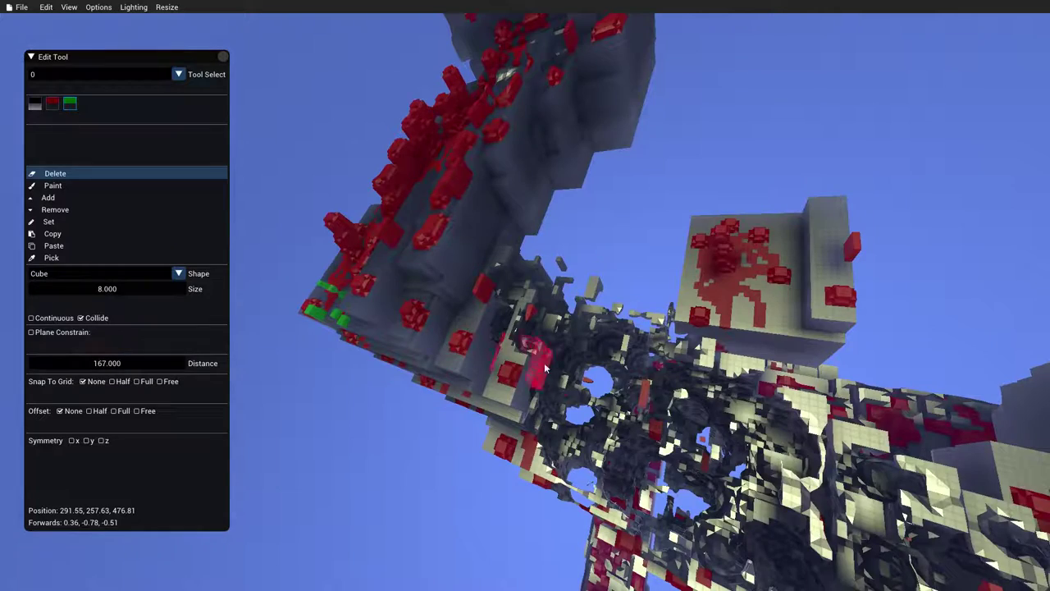
right_drag(535, 359, 495, 353)
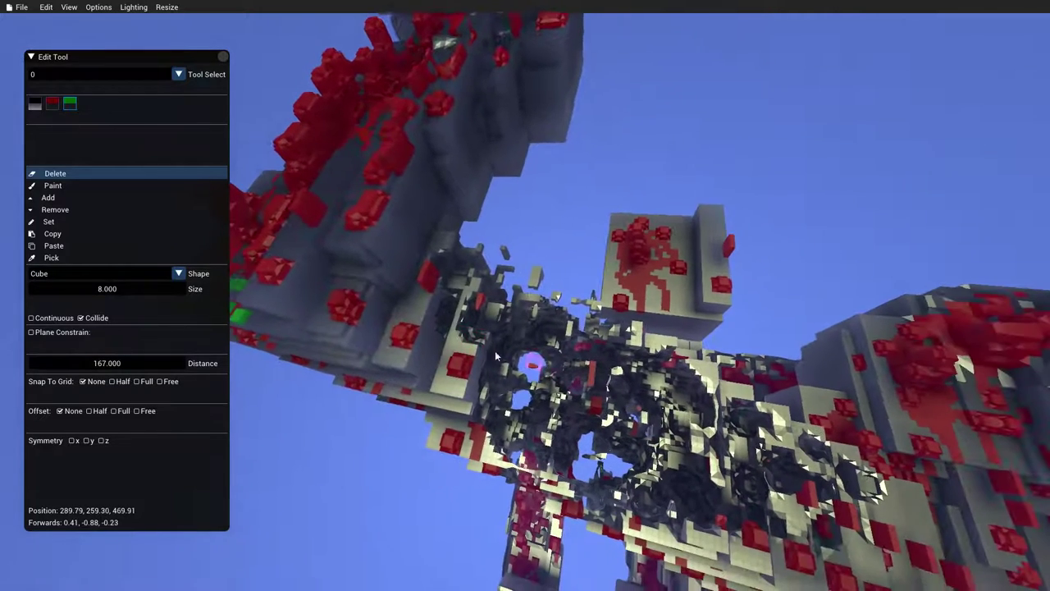
click(22, 8)
click(25, 59)
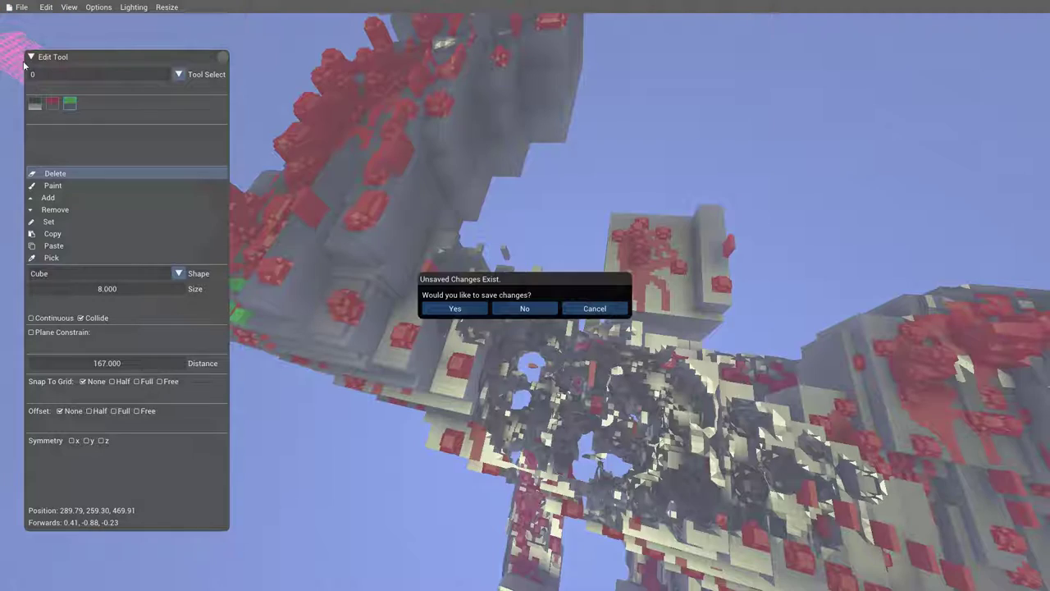